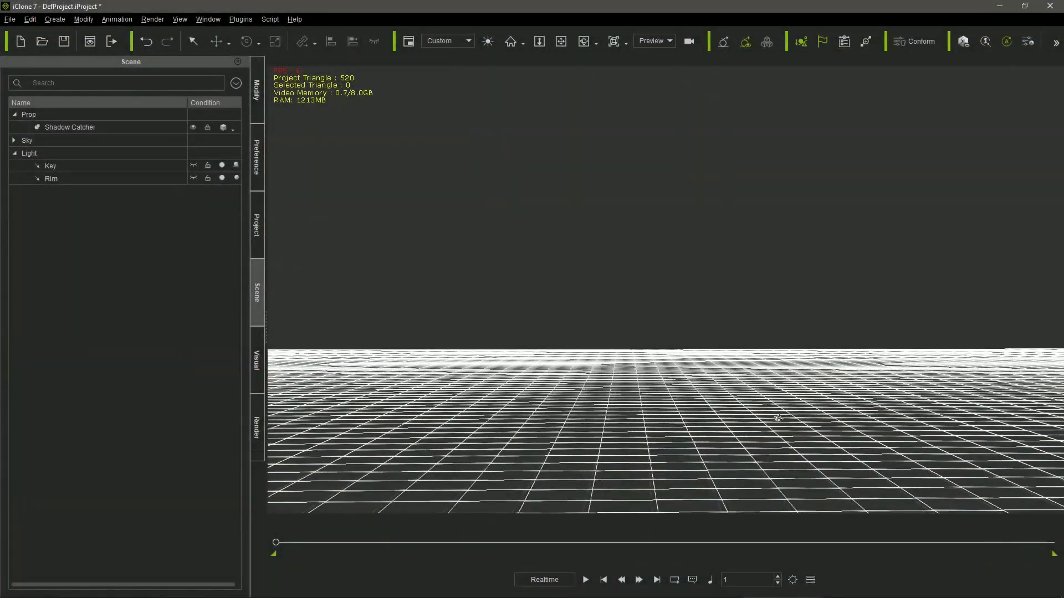
Open the Mech Neck Walker from Free3D's electronics results and view it loaded in the scene.
{"action": "right_click_drag", "start_coordinate": [721, 416], "coordinate": [697, 414]}
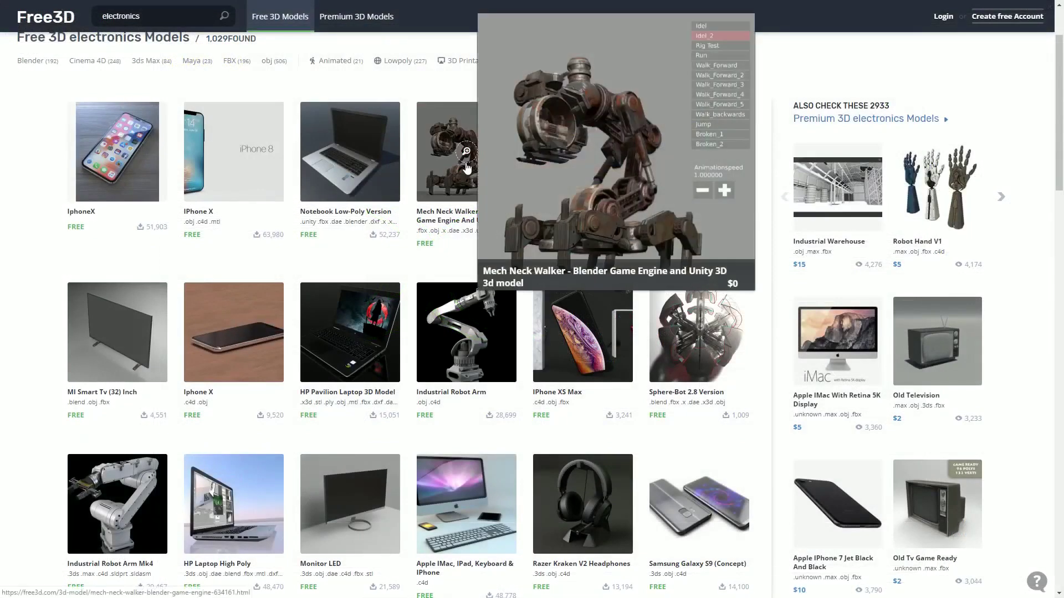
{"action": "left_click", "coordinate": [467, 168]}
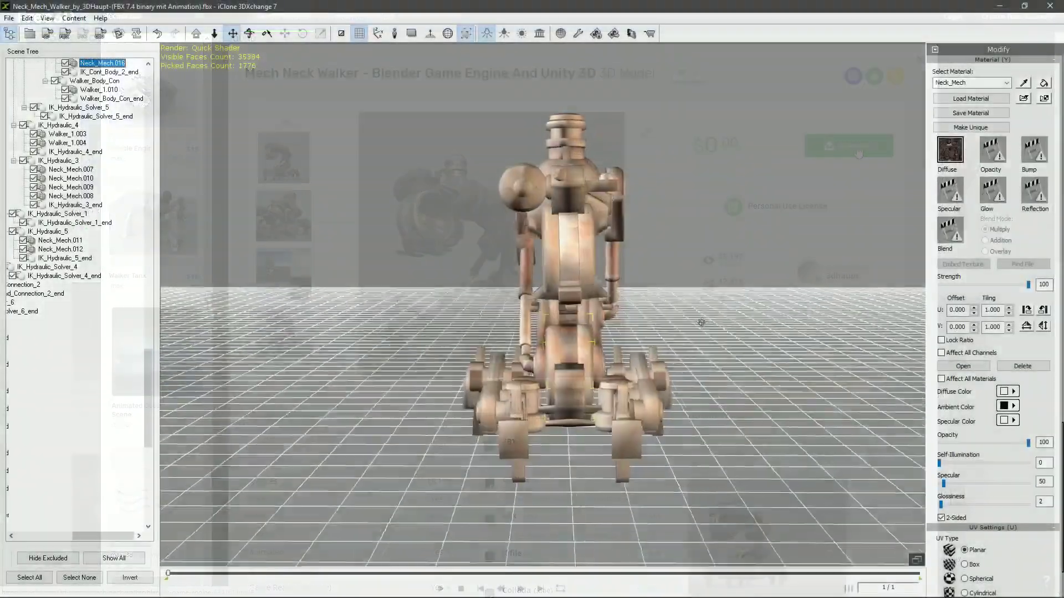
{"action": "right_click_drag", "start_coordinate": [776, 310], "coordinate": [889, 313]}
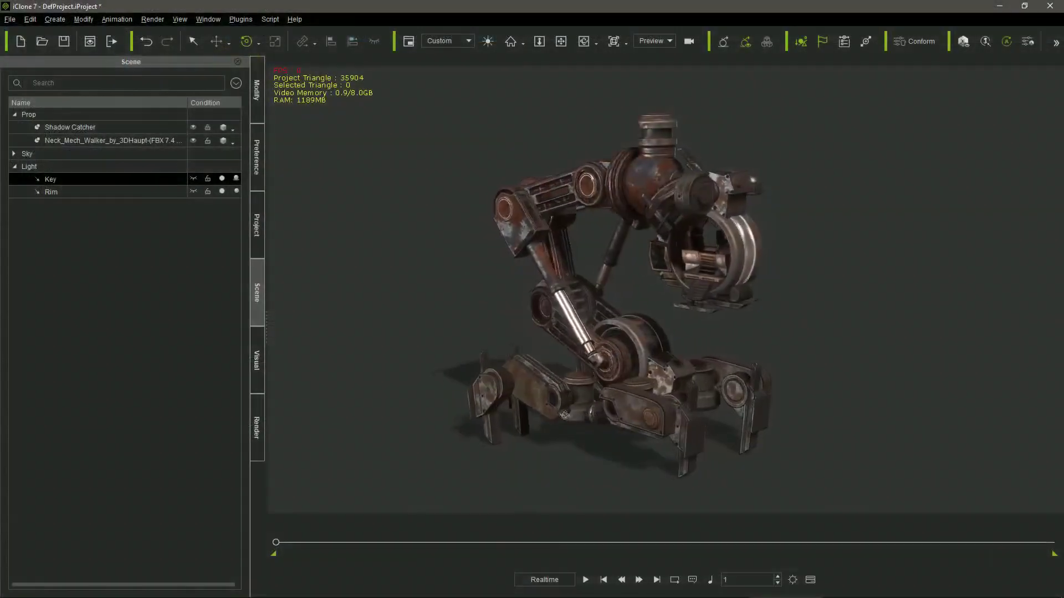
Orbit the 3DXchange camera around the animated mech walker to see it from another side.
{"action": "right_click_drag", "start_coordinate": [564, 415], "coordinate": [441, 390]}
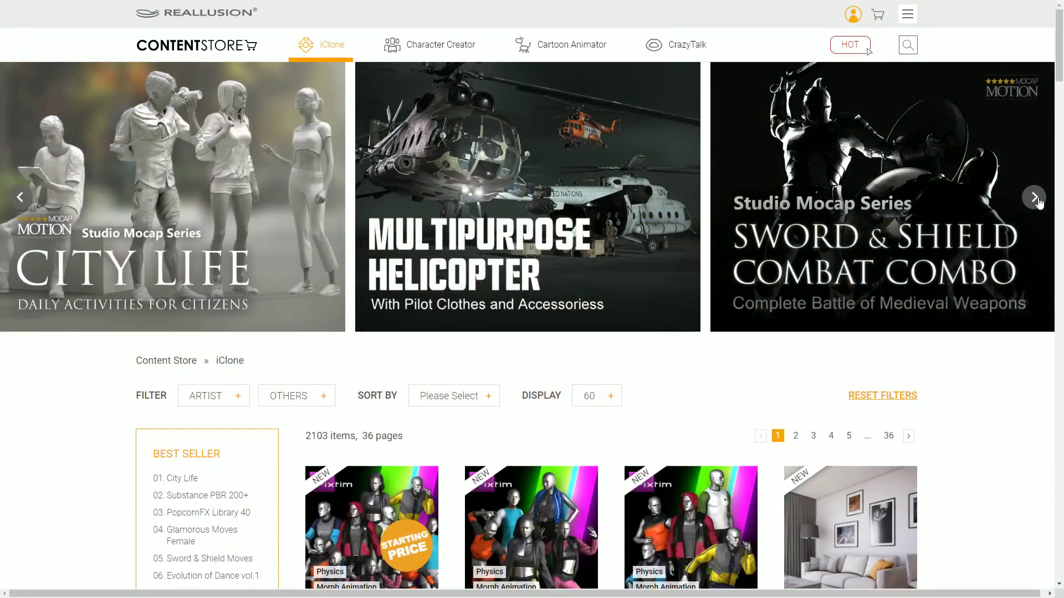
Advance the iClone catalogue's featured carousel through three pack banners.
{"action": "left_click", "coordinate": [1037, 200]}
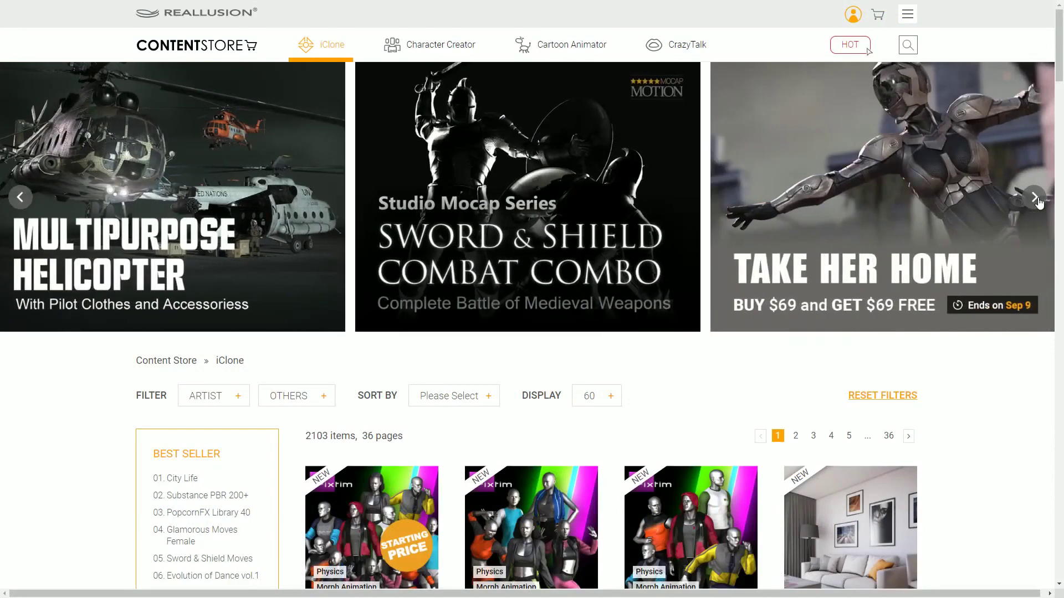
{"action": "left_click", "coordinate": [1038, 200]}
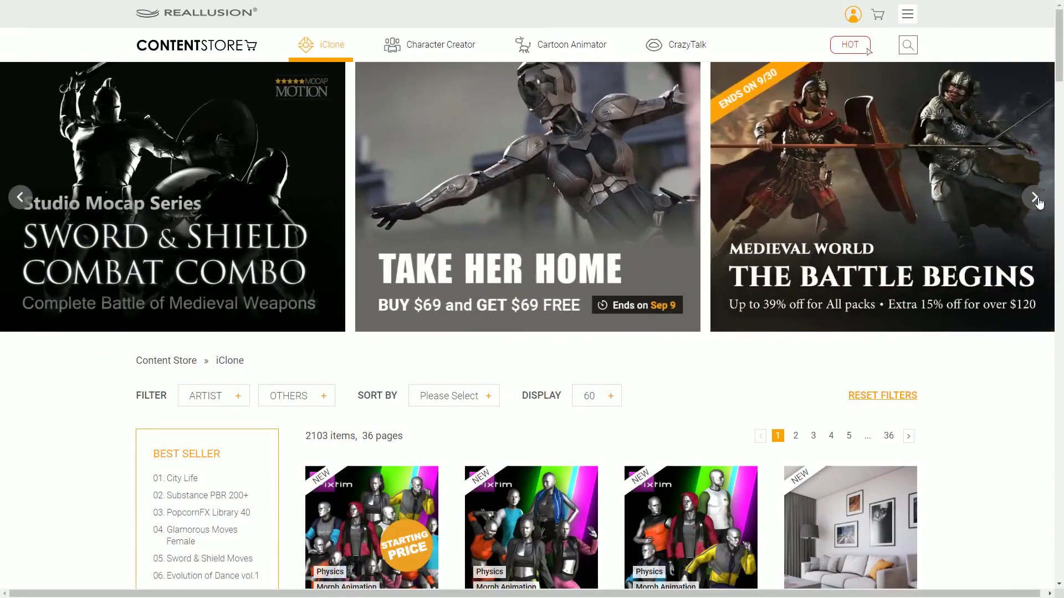
{"action": "left_click", "coordinate": [1037, 200]}
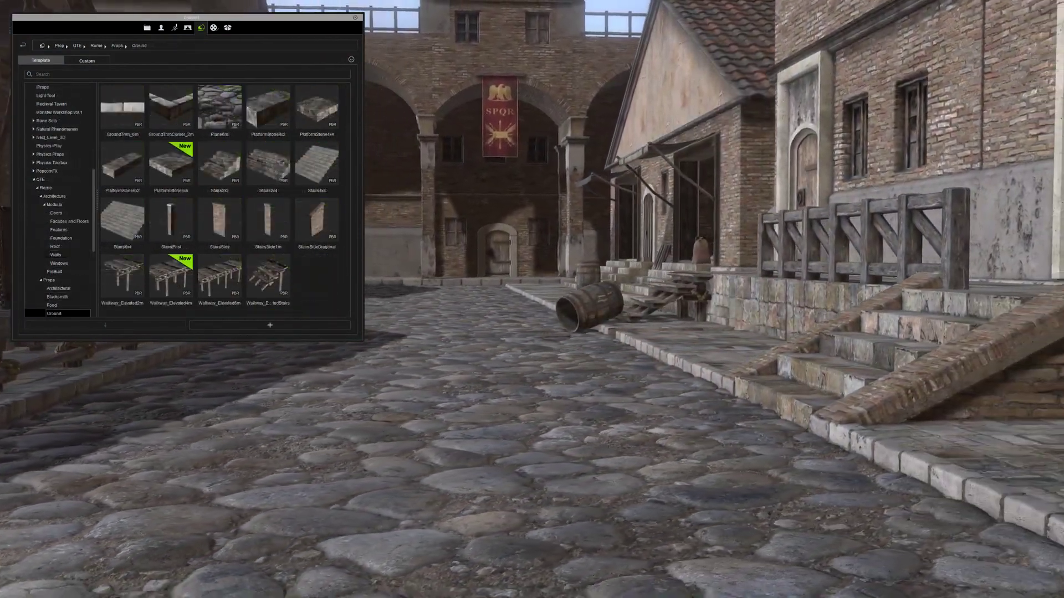
Browse the Rome pack's Architectural props, then the general Props category.
{"action": "left_click", "coordinate": [58, 289]}
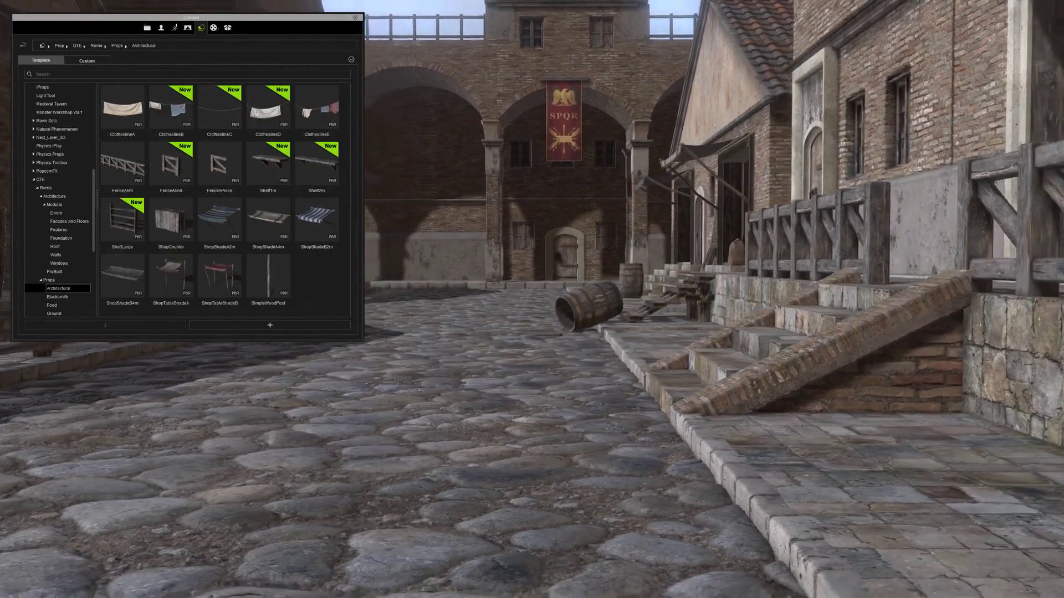
{"action": "left_click", "coordinate": [49, 280]}
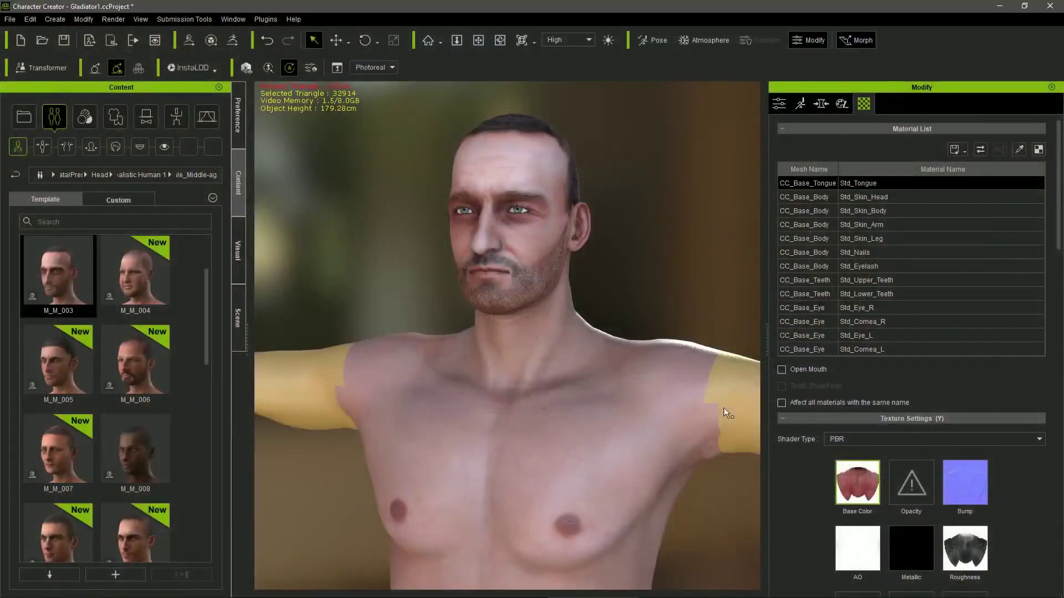
{"action": "right_click_drag", "start_coordinate": [724, 408], "coordinate": [733, 427]}
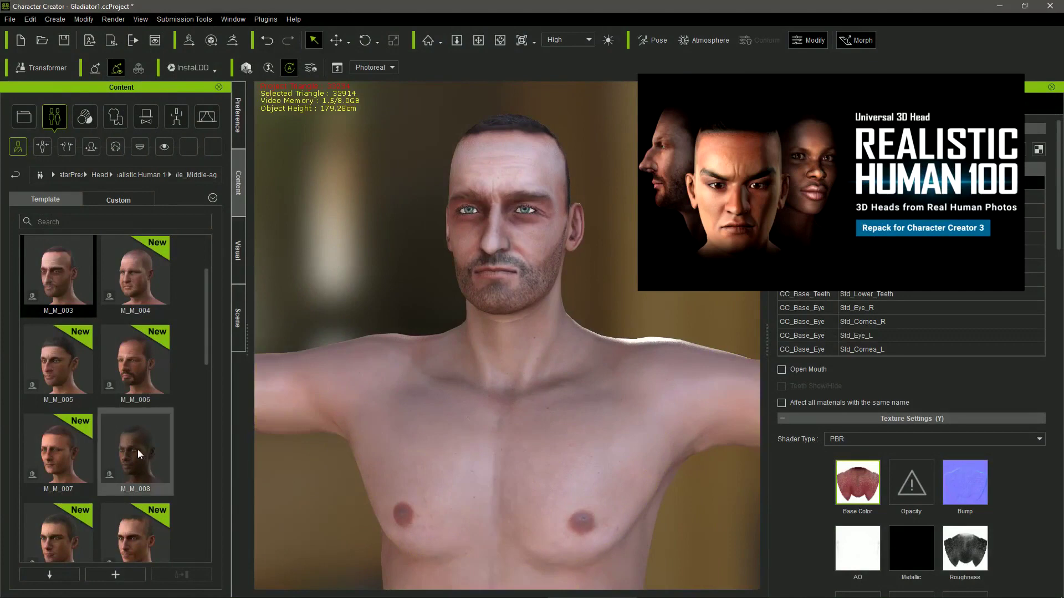
Apply the M_M_008 head preset to the character with its morph and texture.
{"action": "left_click_drag", "start_coordinate": [137, 450], "coordinate": [491, 363]}
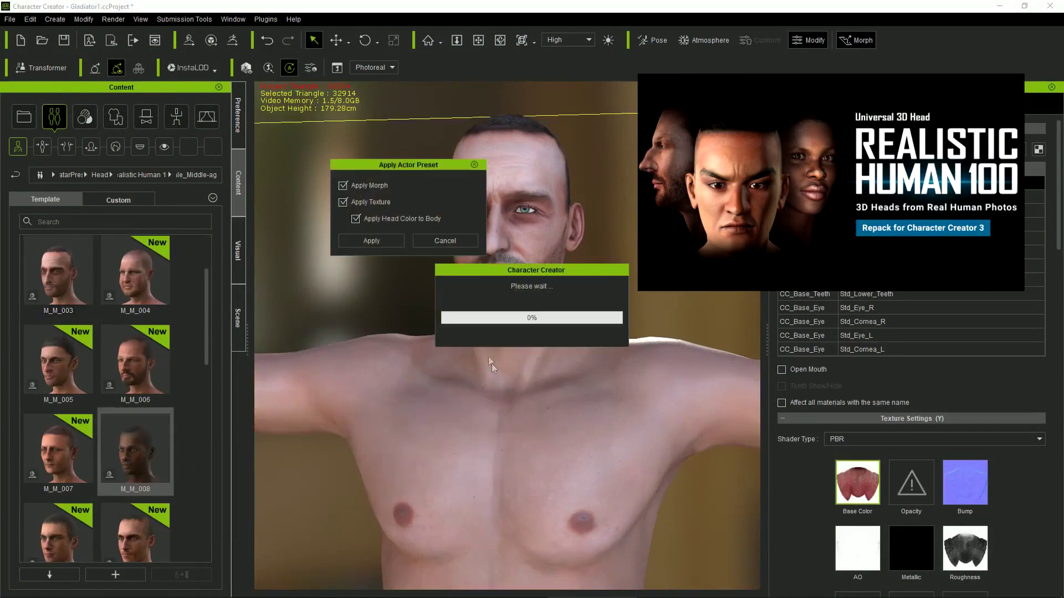
{"action": "left_click", "coordinate": [374, 238]}
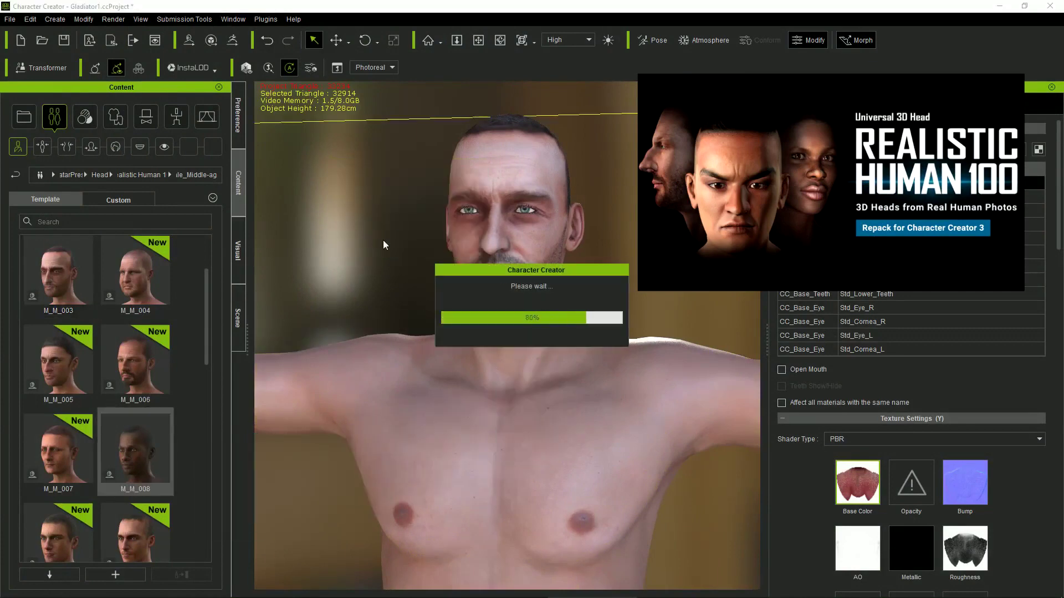
{"action": "right_click_drag", "start_coordinate": [388, 246], "coordinate": [429, 388]}
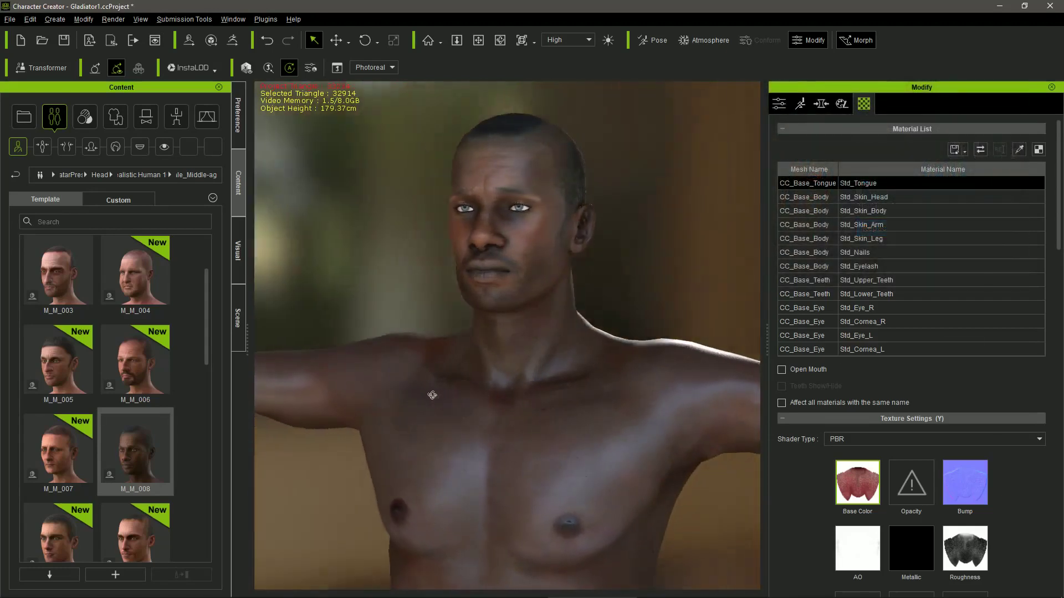
Reshape the face with Nose Scale 27 and Mouth Size 10, plus cheek, jaw and forehead tweaks.
{"action": "left_click", "coordinate": [518, 208]}
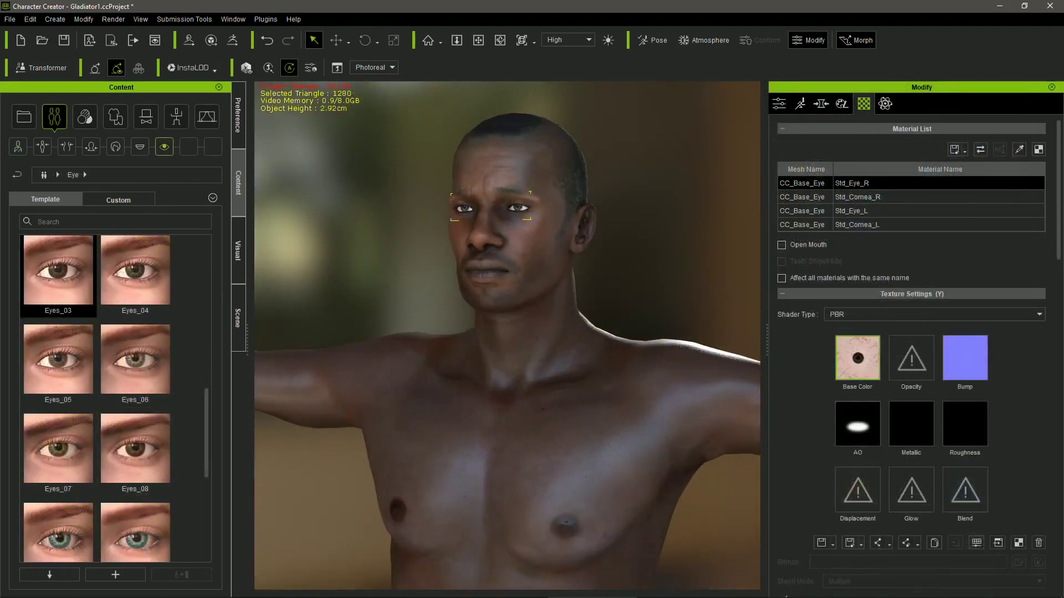
{"action": "left_click", "coordinate": [625, 332]}
{"action": "left_click", "coordinate": [821, 104]}
{"action": "left_click", "coordinate": [840, 420]}
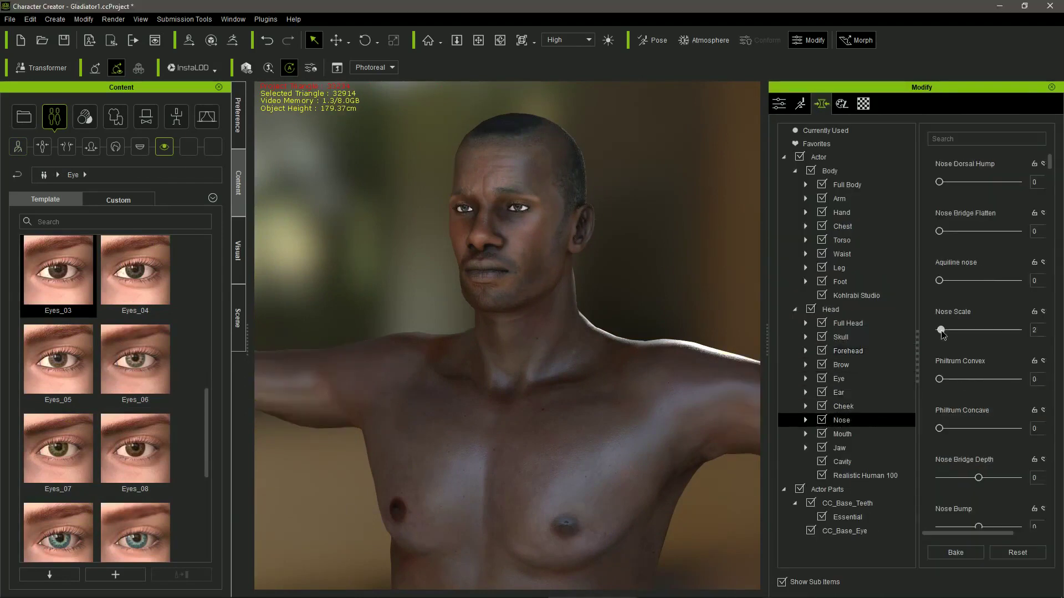
{"action": "left_click_drag", "start_coordinate": [491, 247], "coordinate": [565, 294]}
{"action": "left_click", "coordinate": [529, 258]}
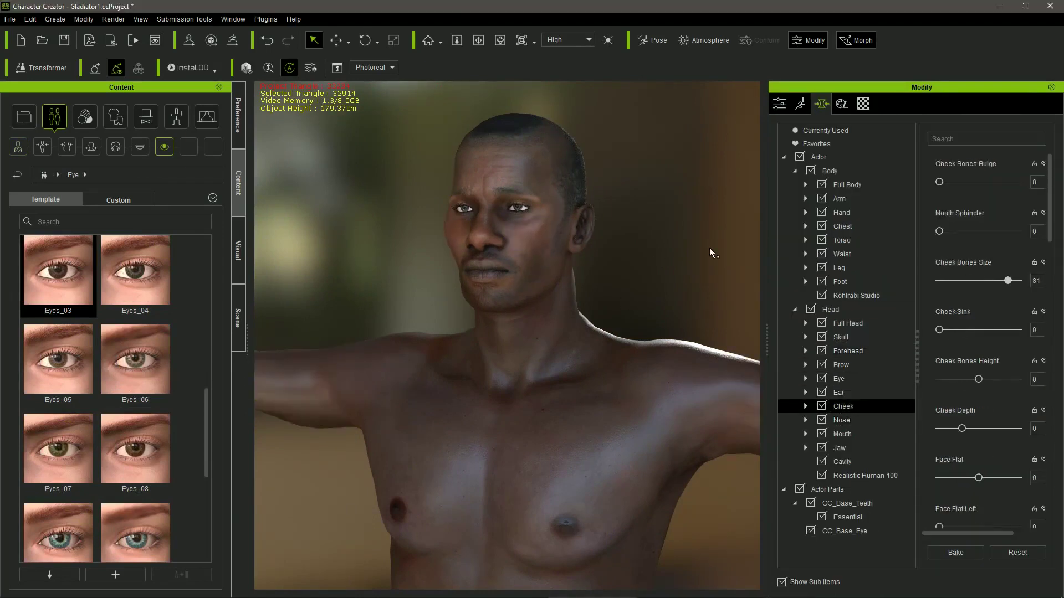
{"action": "left_click", "coordinate": [572, 300]}
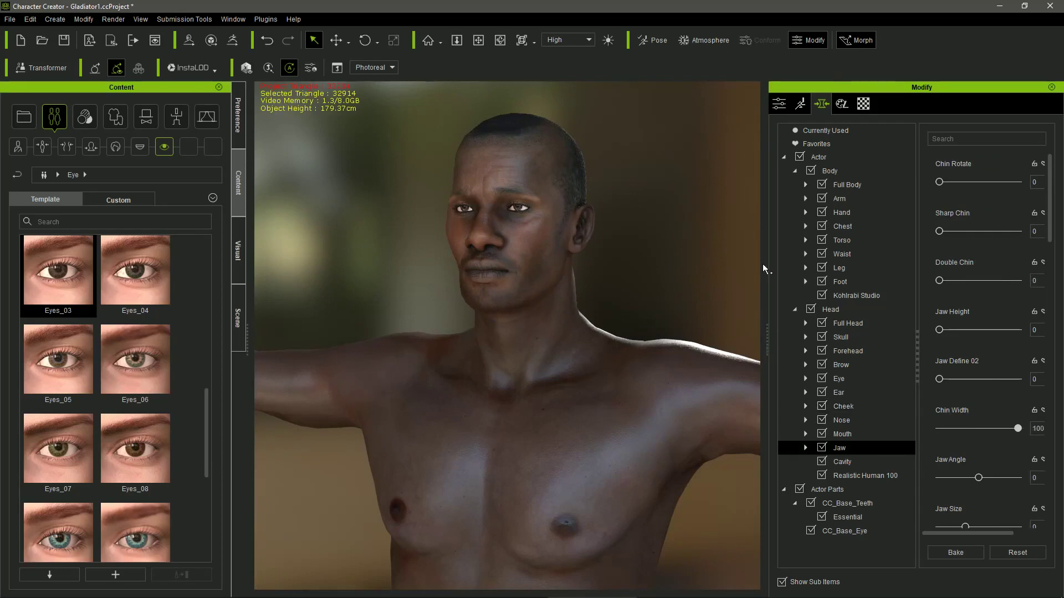
{"action": "left_click_drag", "start_coordinate": [488, 271], "coordinate": [449, 281]}
{"action": "left_click", "coordinate": [513, 160]}
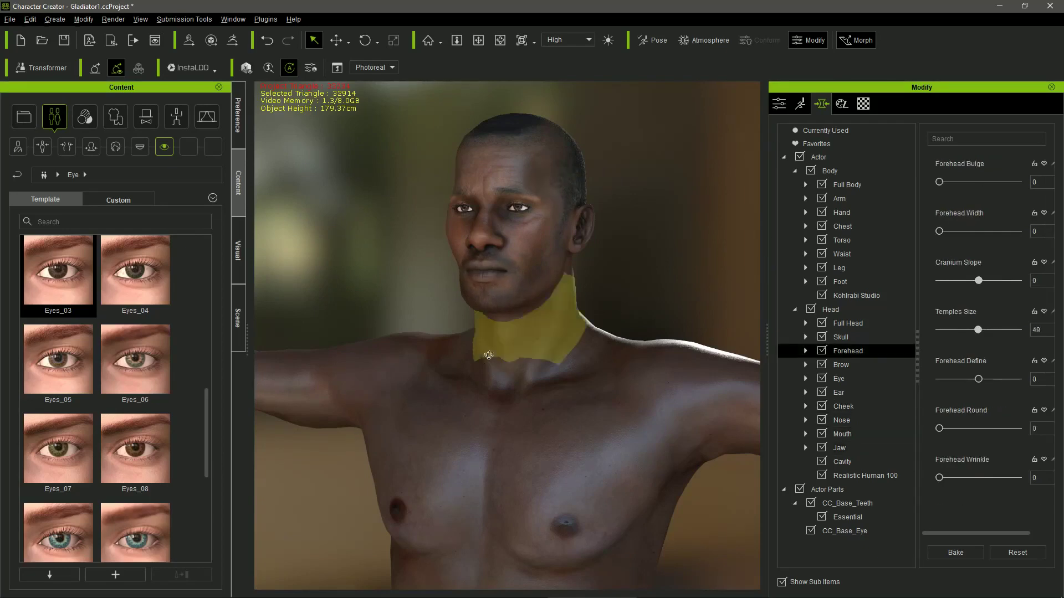
{"action": "right_click_drag", "start_coordinate": [547, 284], "coordinate": [774, 352]}
{"action": "left_click", "coordinate": [480, 247]}
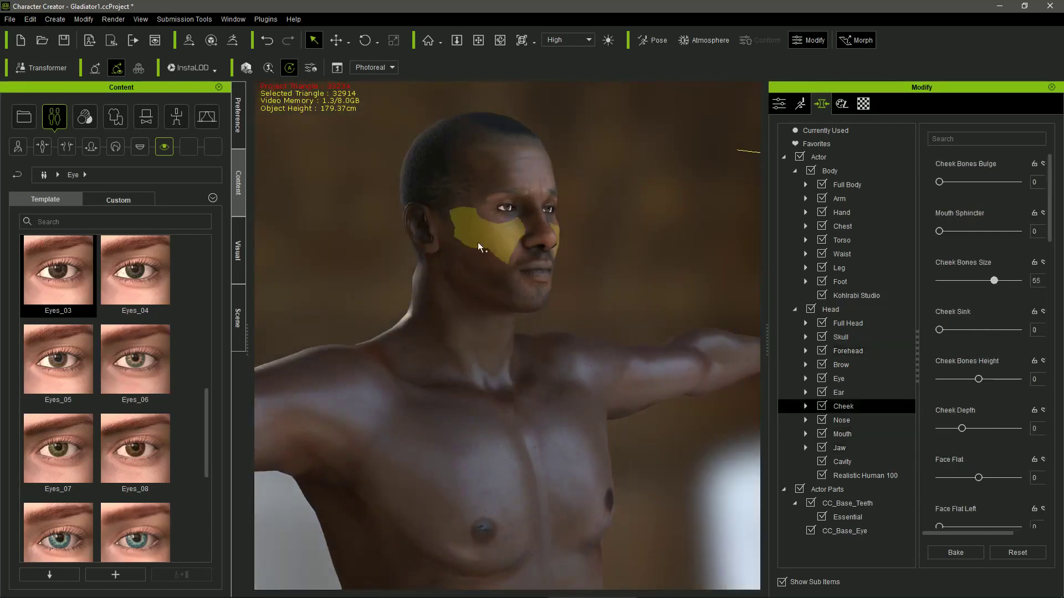
{"action": "left_click", "coordinate": [537, 244]}
Set the Full Body morphs to Muscular 100 and Height -38.
{"action": "right_click_drag", "start_coordinate": [537, 267], "coordinate": [451, 351]}
{"action": "scroll", "coordinate": [451, 351], "scroll_direction": "down", "scroll_amount": 3}
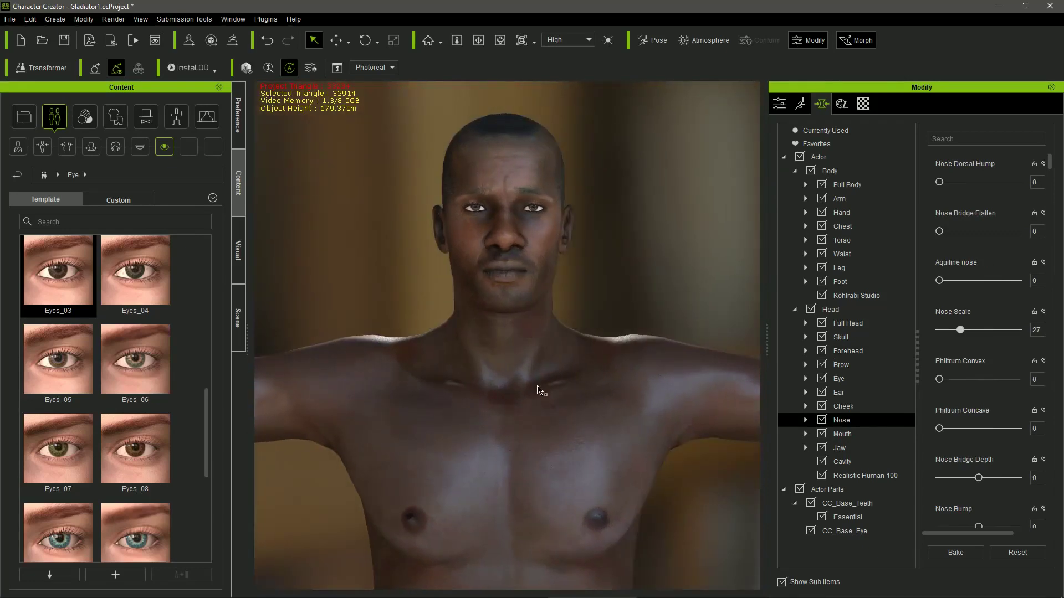
{"action": "left_click", "coordinate": [847, 185]}
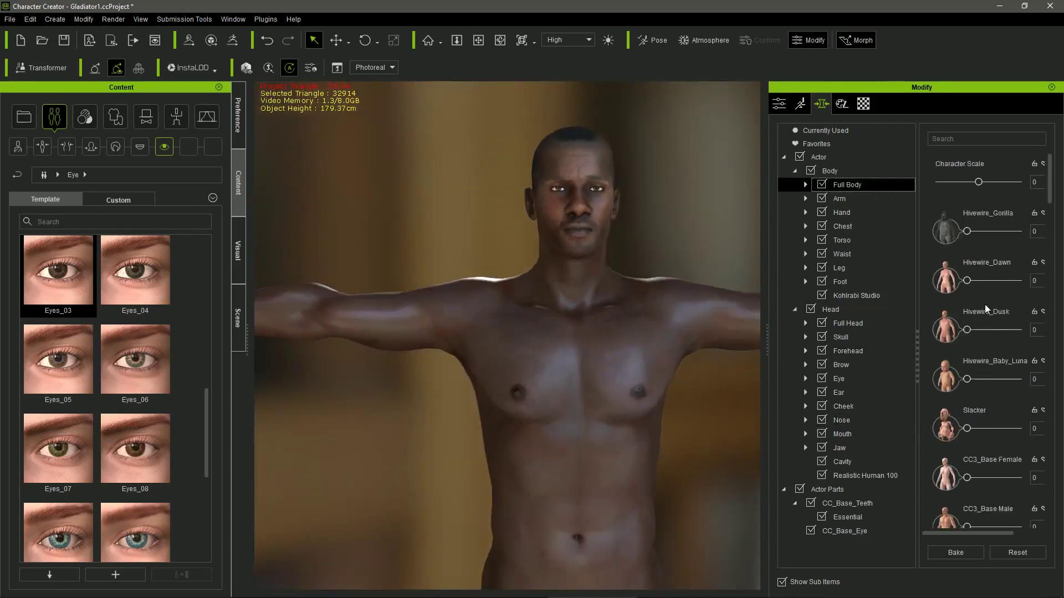
{"action": "scroll", "coordinate": [987, 307], "scroll_direction": "down", "scroll_amount": 1}
{"action": "left_click_drag", "start_coordinate": [992, 364], "coordinate": [1021, 369]}
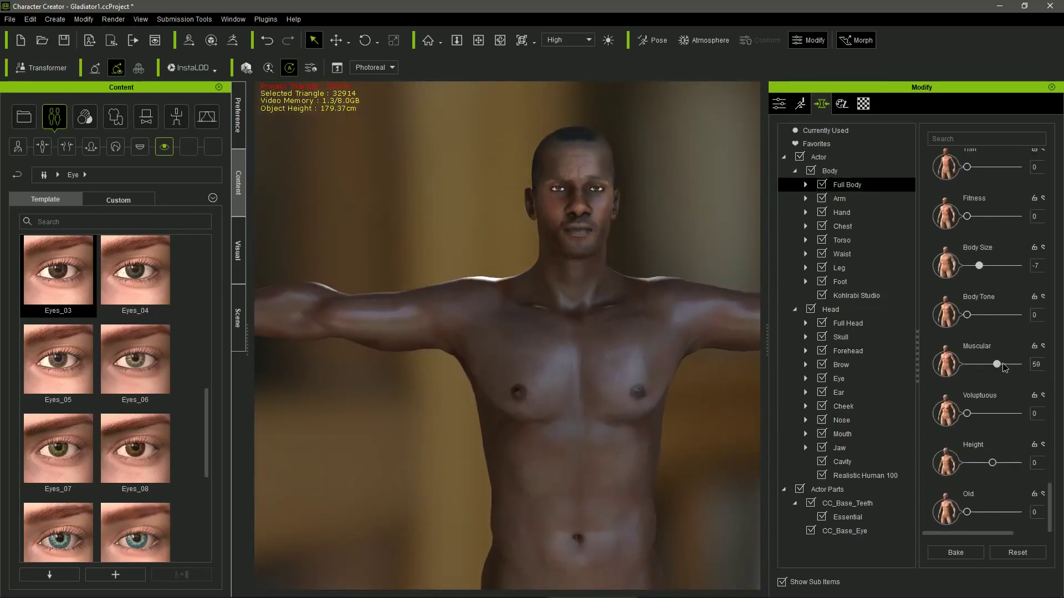
{"action": "left_click_drag", "start_coordinate": [992, 463], "coordinate": [984, 463]}
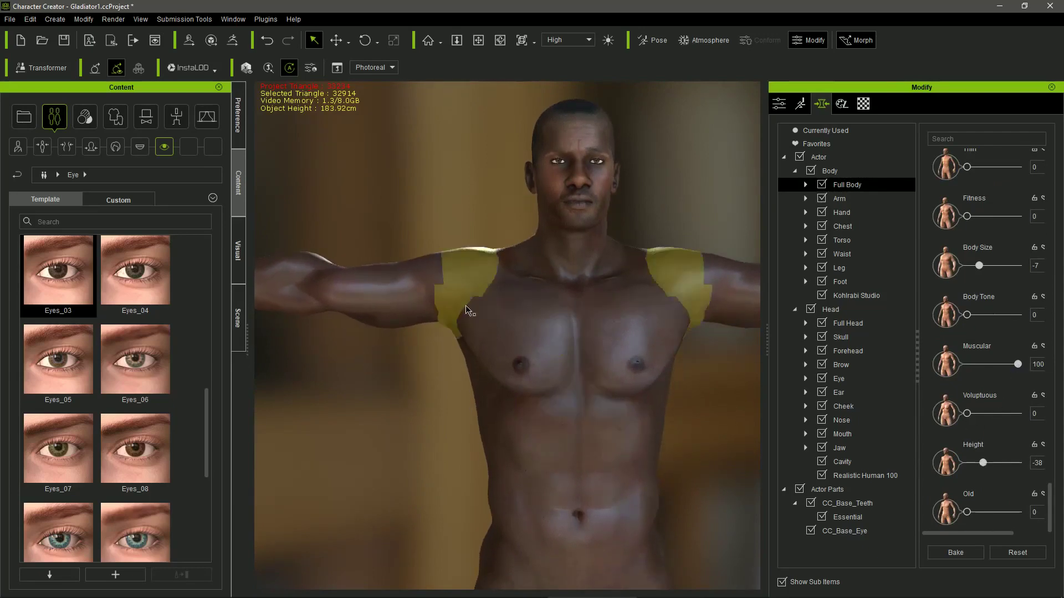
{"action": "right_click_drag", "start_coordinate": [554, 343], "coordinate": [576, 338]}
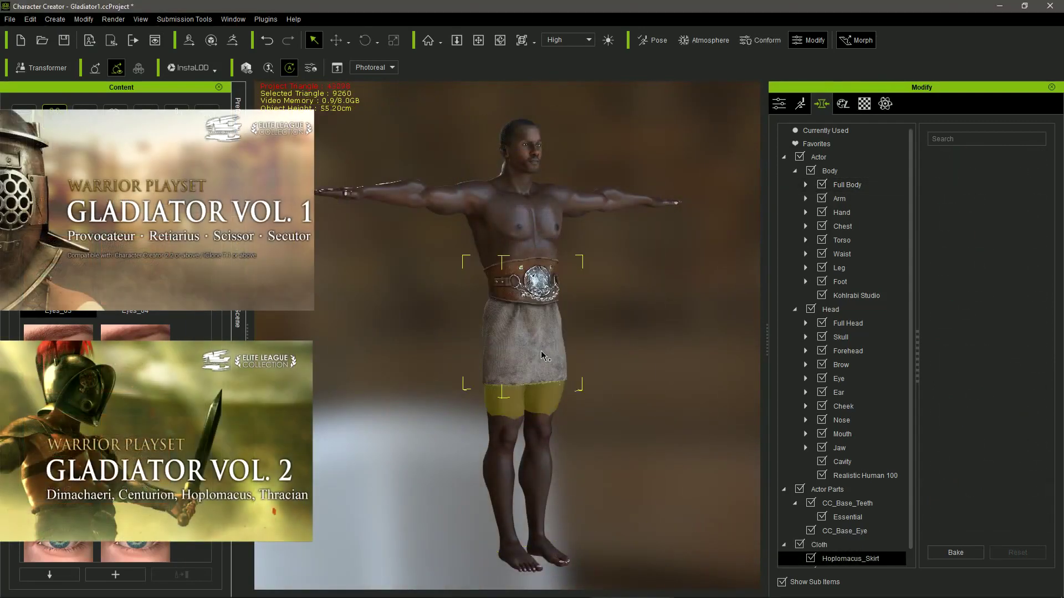
Dress the gladiator in Retiarius arm armour, Dimachaeri leg armour, and Centurion boots and helmet.
{"action": "left_click_drag", "start_coordinate": [135, 421], "coordinate": [468, 268]}
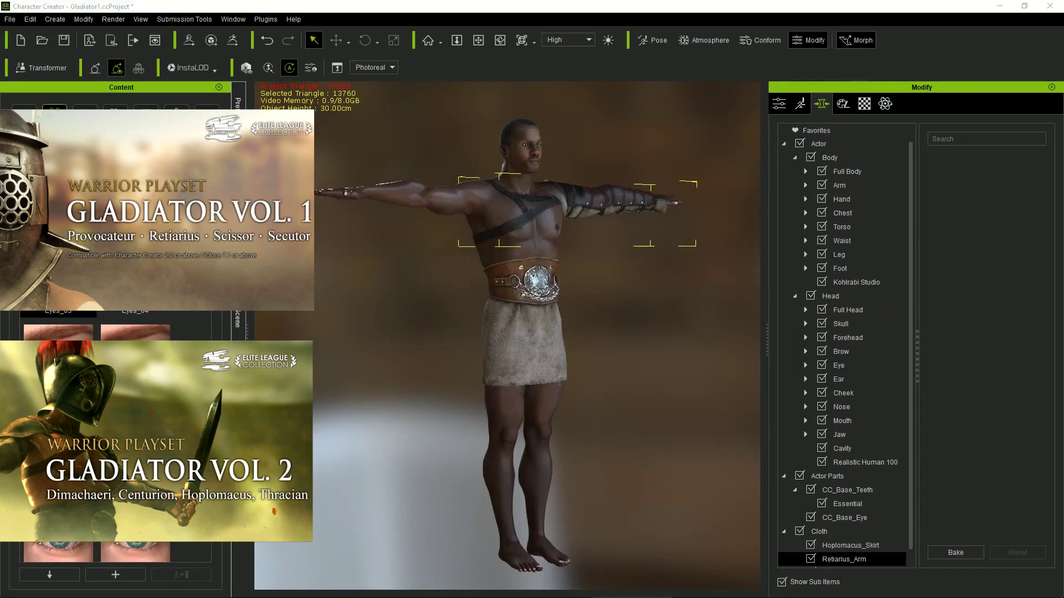
{"action": "left_click_drag", "start_coordinate": [135, 333], "coordinate": [530, 385]}
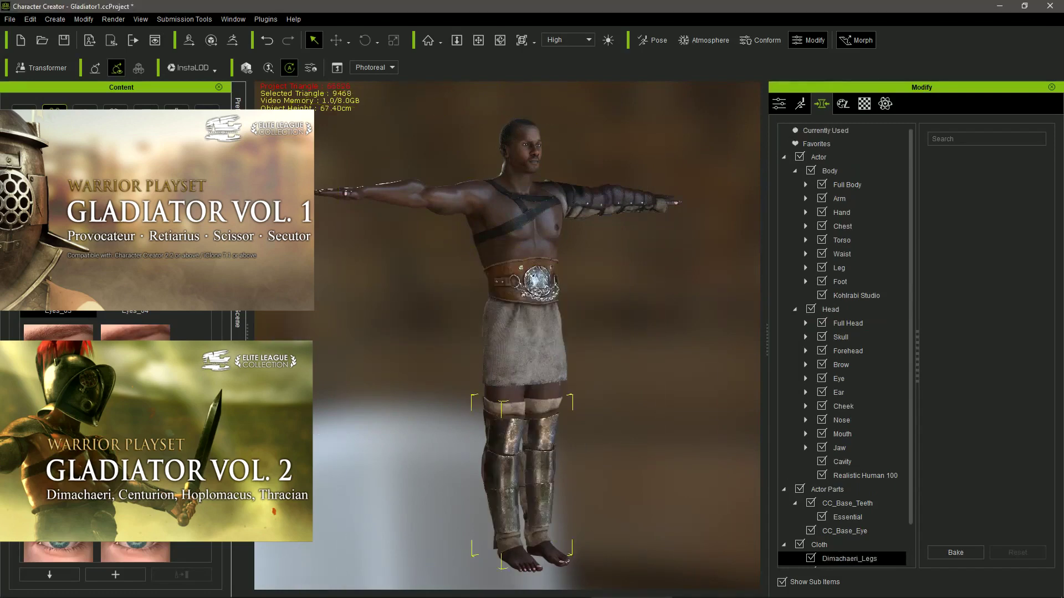
{"action": "left_click_drag", "start_coordinate": [135, 421], "coordinate": [537, 397]}
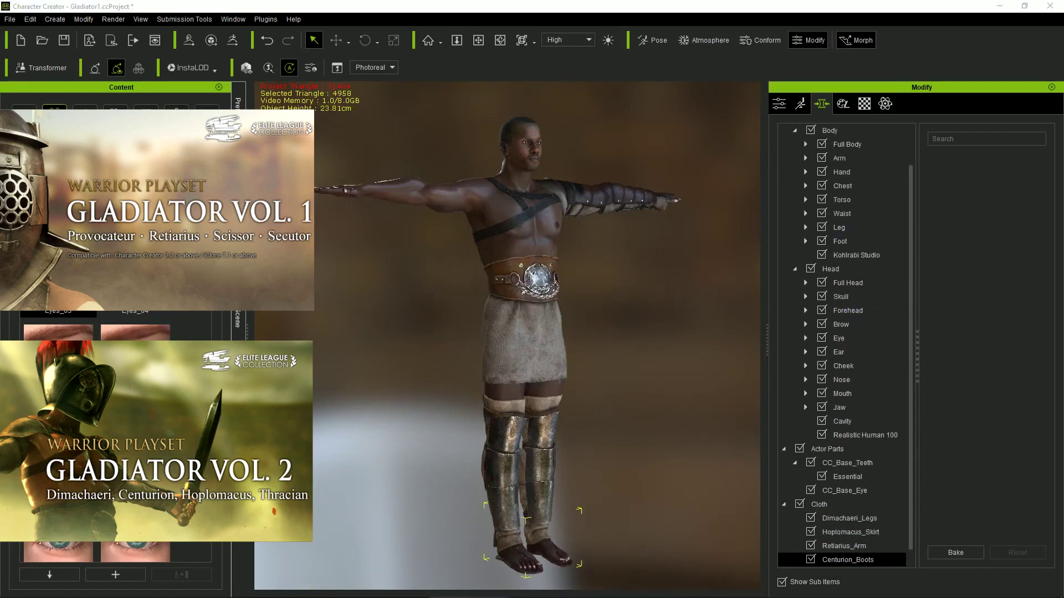
{"action": "left_click_drag", "start_coordinate": [135, 421], "coordinate": [536, 303]}
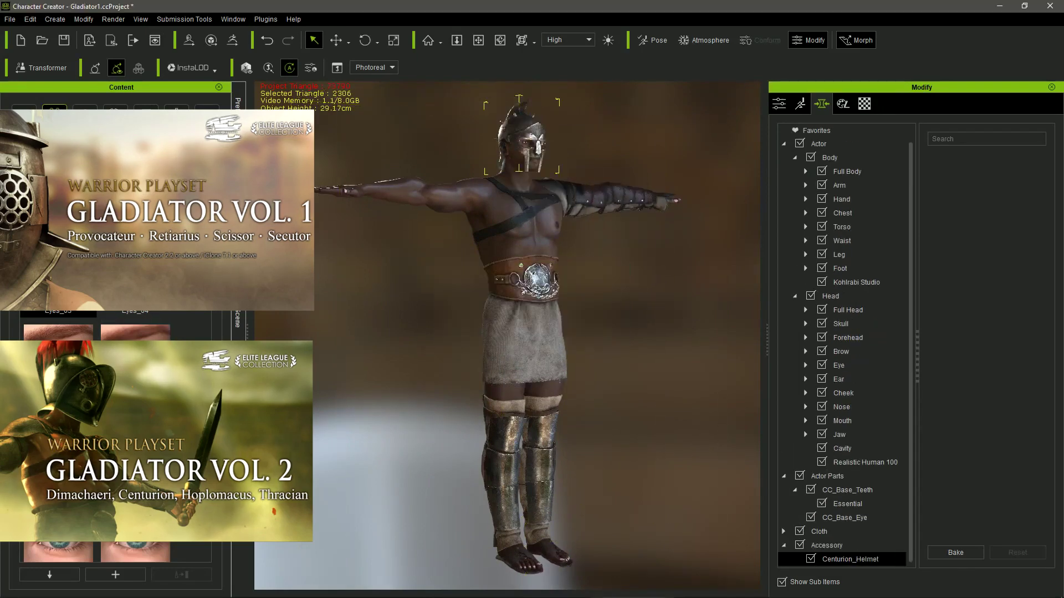
Give the gladiator the gladius sword and attach the Parmula shield to his left arm.
{"action": "left_click_drag", "start_coordinate": [58, 272], "coordinate": [546, 300]}
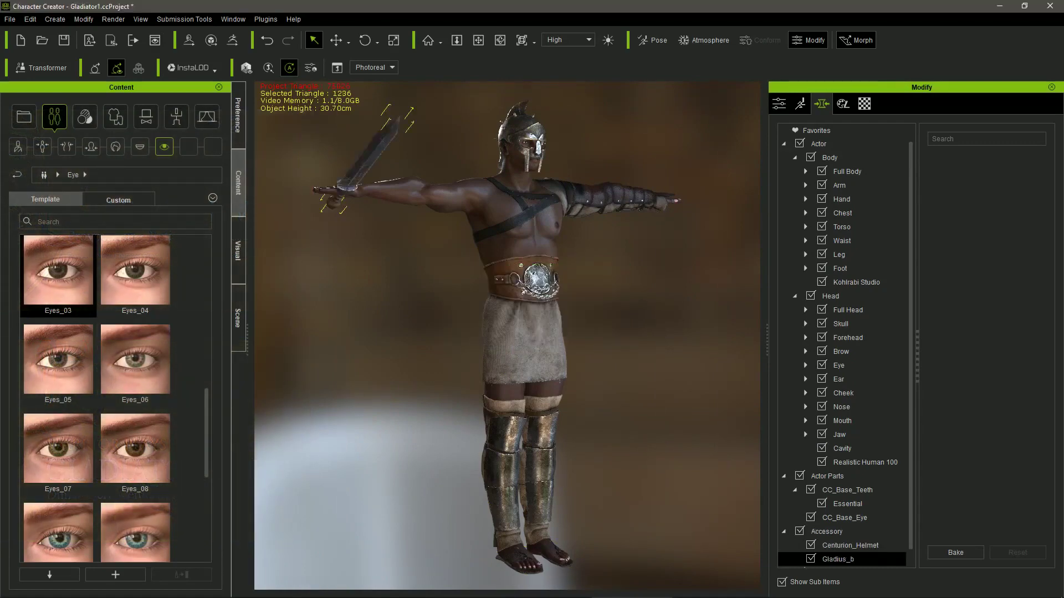
{"action": "left_click_drag", "start_coordinate": [356, 249], "coordinate": [499, 368]}
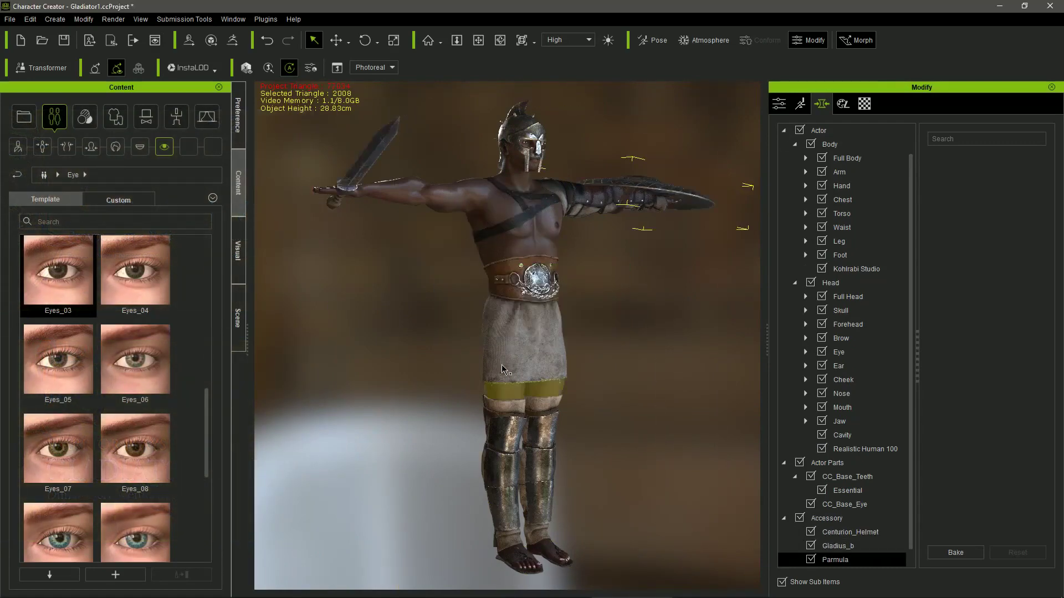
{"action": "left_click", "coordinate": [502, 369]}
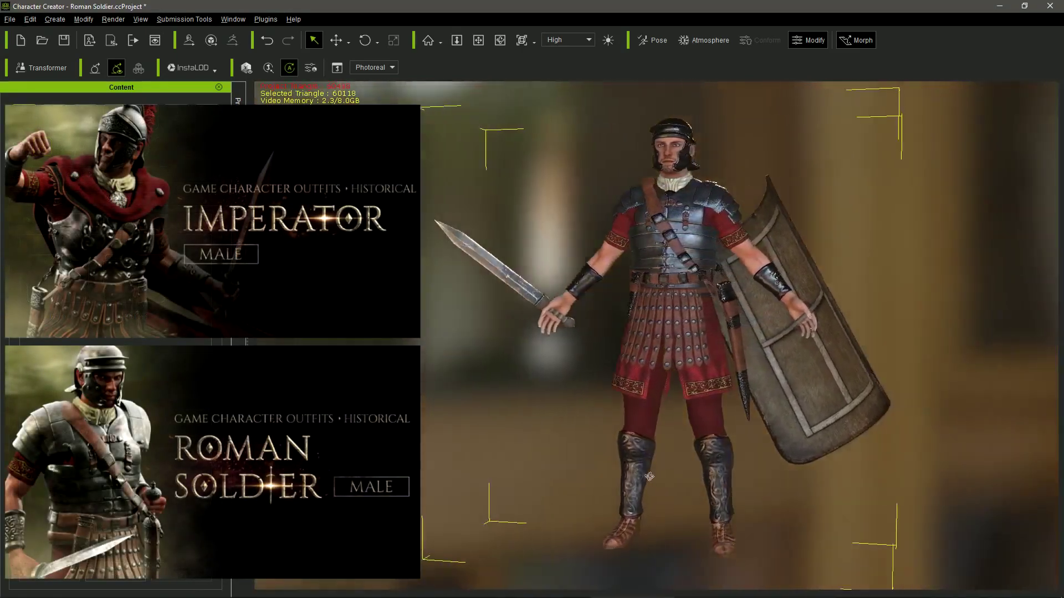
{"action": "right_click_drag", "start_coordinate": [649, 477], "coordinate": [452, 480]}
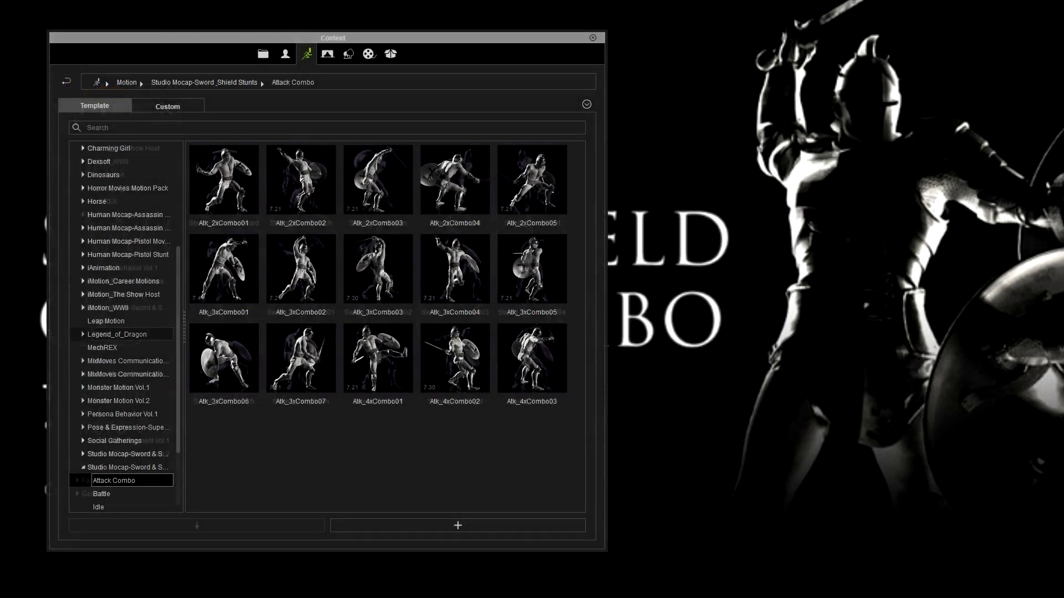
Browse the Sword & Shield Block motions, then the Stunts pack's Battle motions.
{"action": "left_click", "coordinate": [101, 334]}
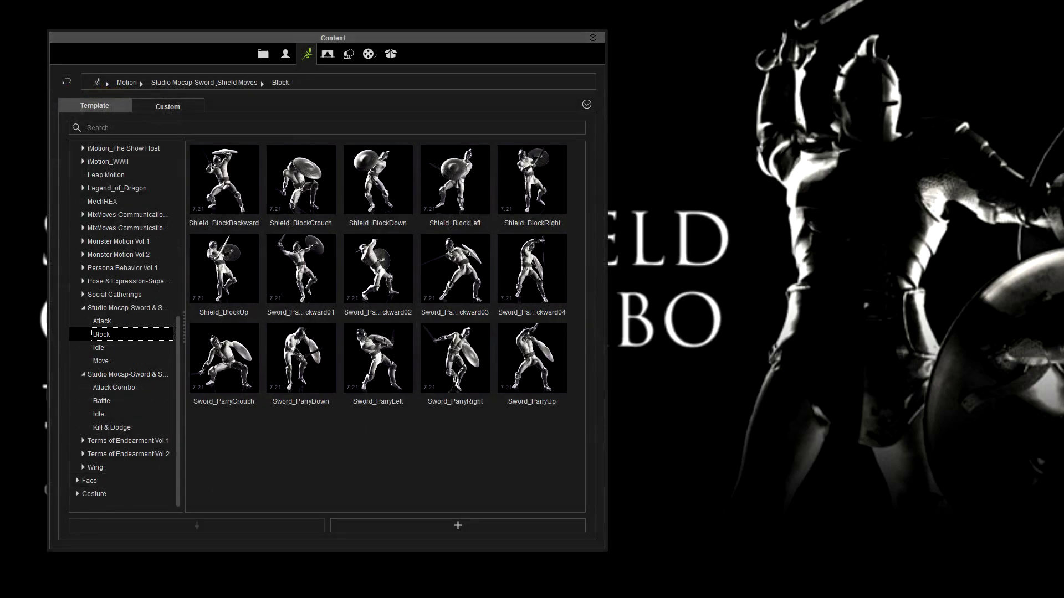
{"action": "left_click", "coordinate": [101, 400]}
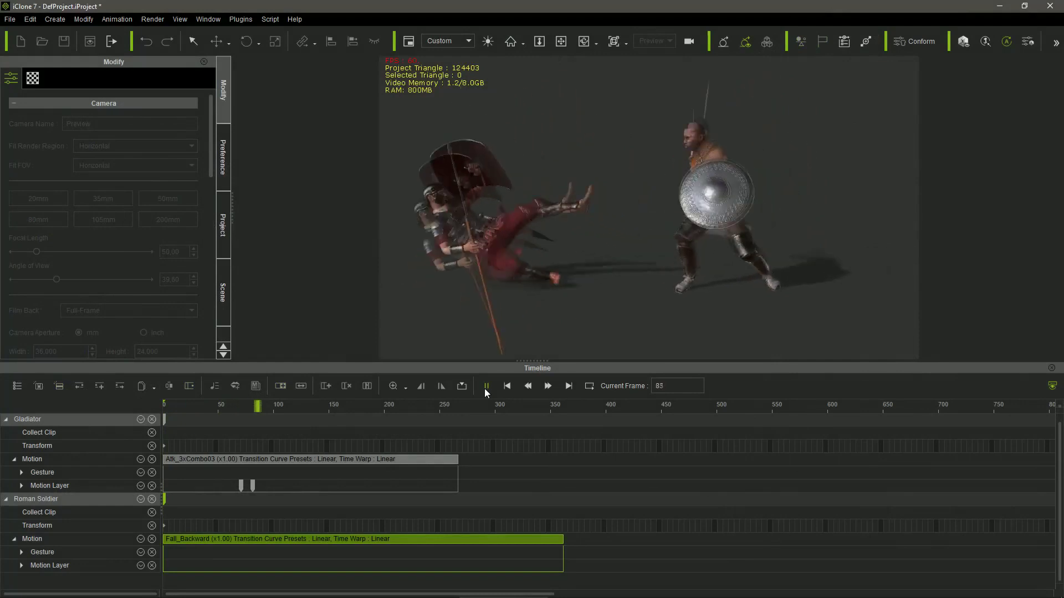
Pause and shift the Roman Soldier's Fall_Backward clip later on the timeline.
{"action": "left_click", "coordinate": [486, 386]}
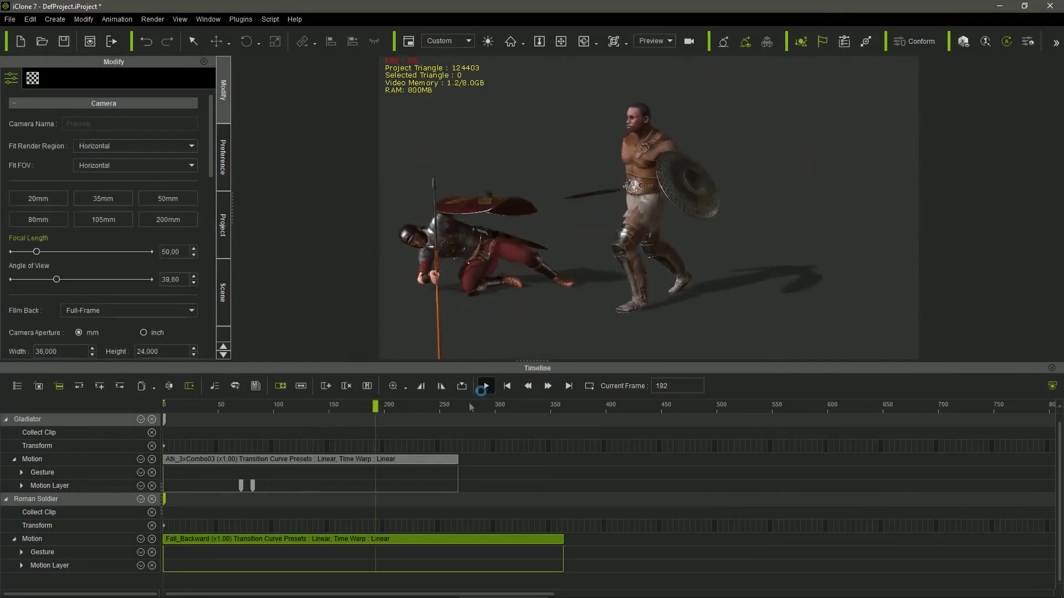
{"action": "left_click_drag", "start_coordinate": [304, 539], "coordinate": [326, 540]}
{"action": "left_click_drag", "start_coordinate": [254, 405], "coordinate": [277, 412]}
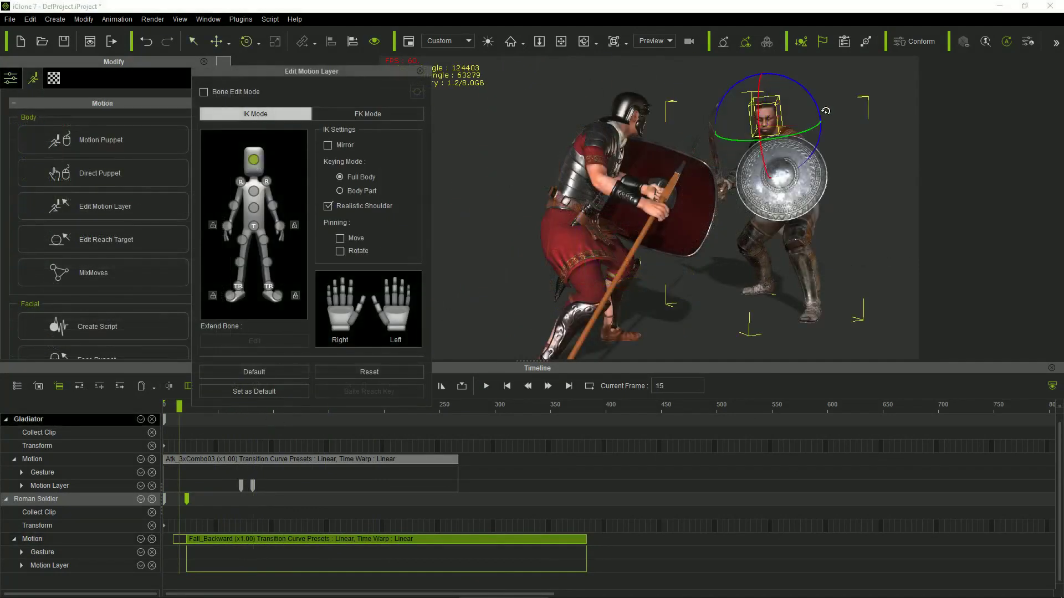
Key the Gladiator's head turn at frame 15 and his right arm rotation at frame 76.
{"action": "left_click_drag", "start_coordinate": [825, 111], "coordinate": [750, 118]}
{"action": "left_click_drag", "start_coordinate": [179, 406], "coordinate": [247, 418]}
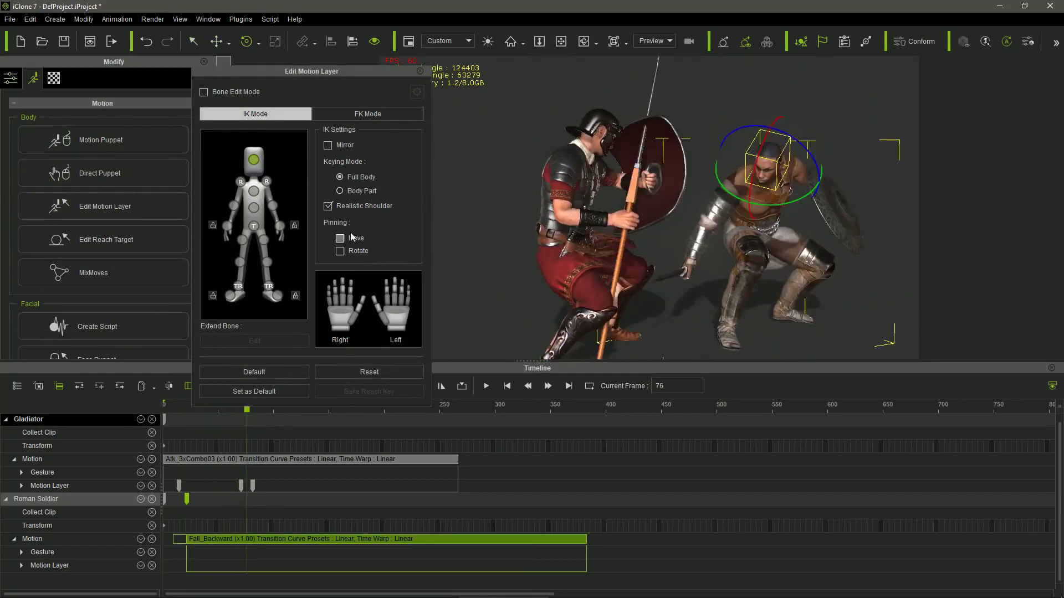
{"action": "left_click", "coordinate": [240, 181]}
{"action": "left_click_drag", "start_coordinate": [718, 208], "coordinate": [704, 222]}
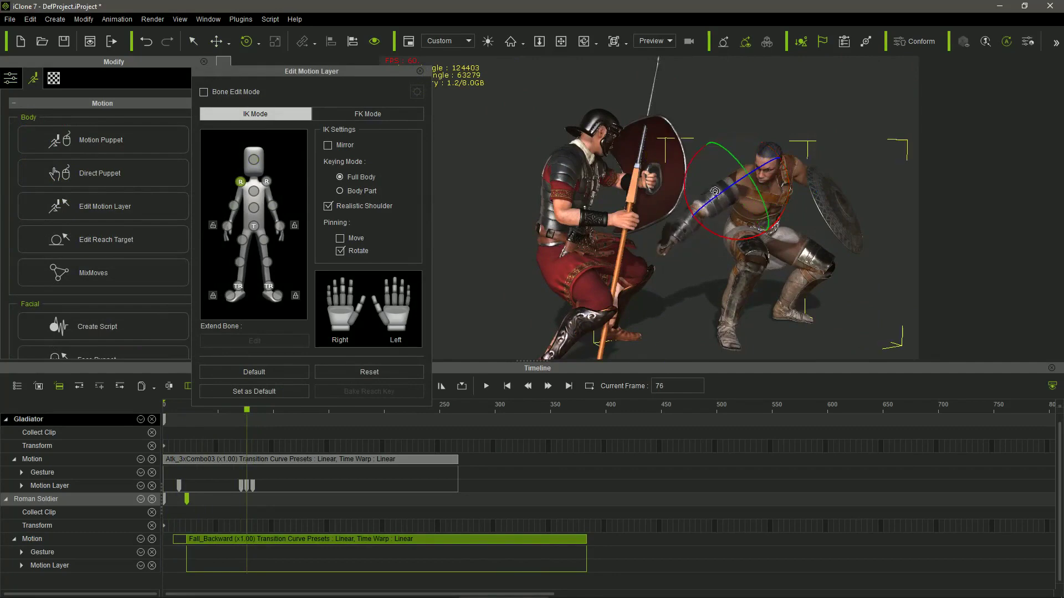
{"action": "left_click", "coordinate": [235, 206]}
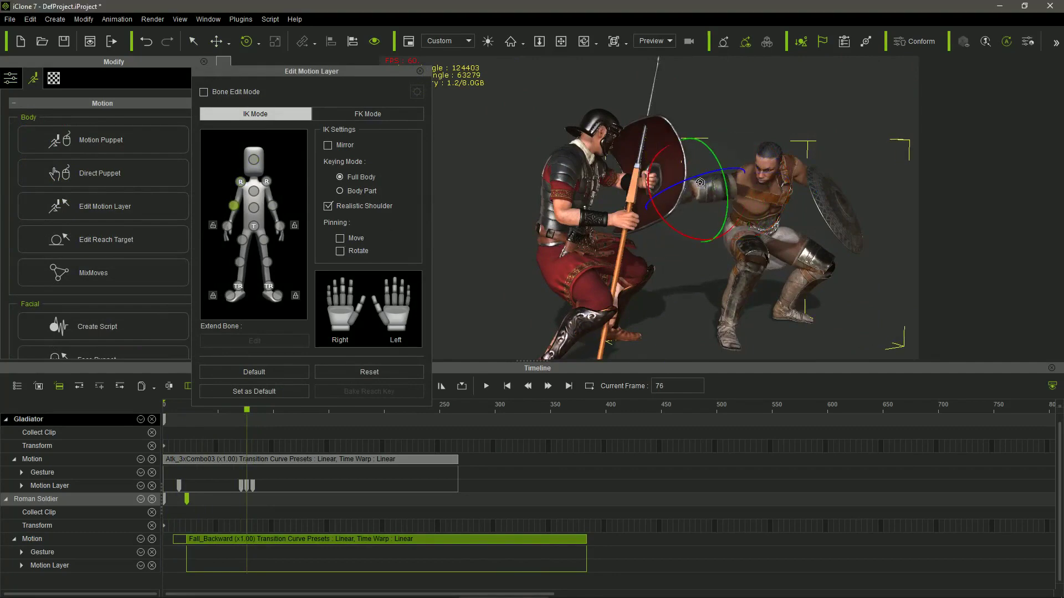
At frame 85, lean the Roman Soldier's torso forward, then more upright, and review from frame 62.
{"action": "left_click_drag", "start_coordinate": [247, 410], "coordinate": [256, 410]}
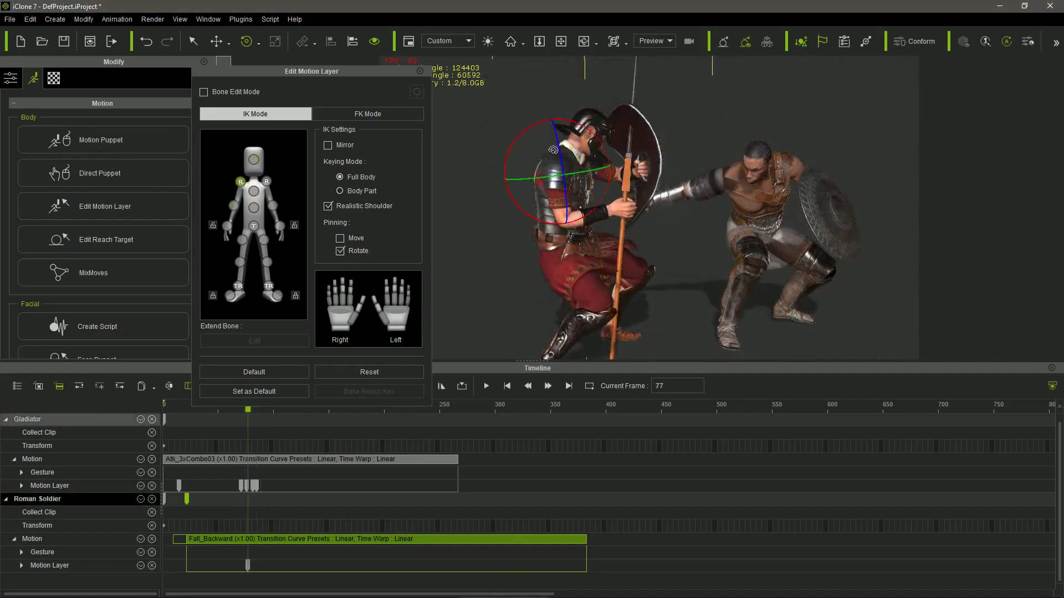
{"action": "left_click_drag", "start_coordinate": [552, 151], "coordinate": [592, 129]}
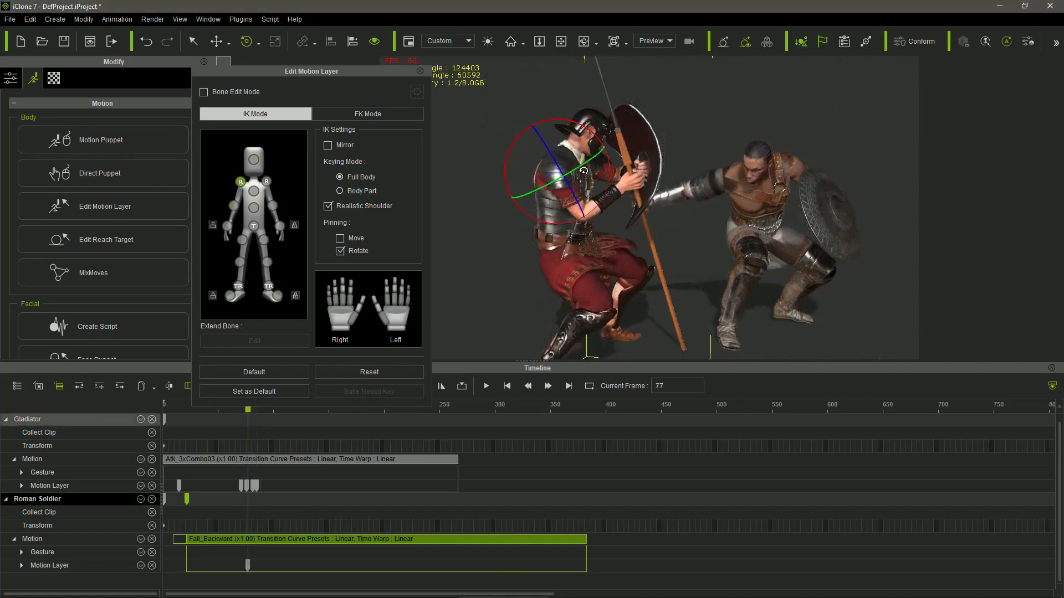
{"action": "left_click_drag", "start_coordinate": [554, 200], "coordinate": [575, 157]}
{"action": "left_click_drag", "start_coordinate": [543, 209], "coordinate": [561, 150]}
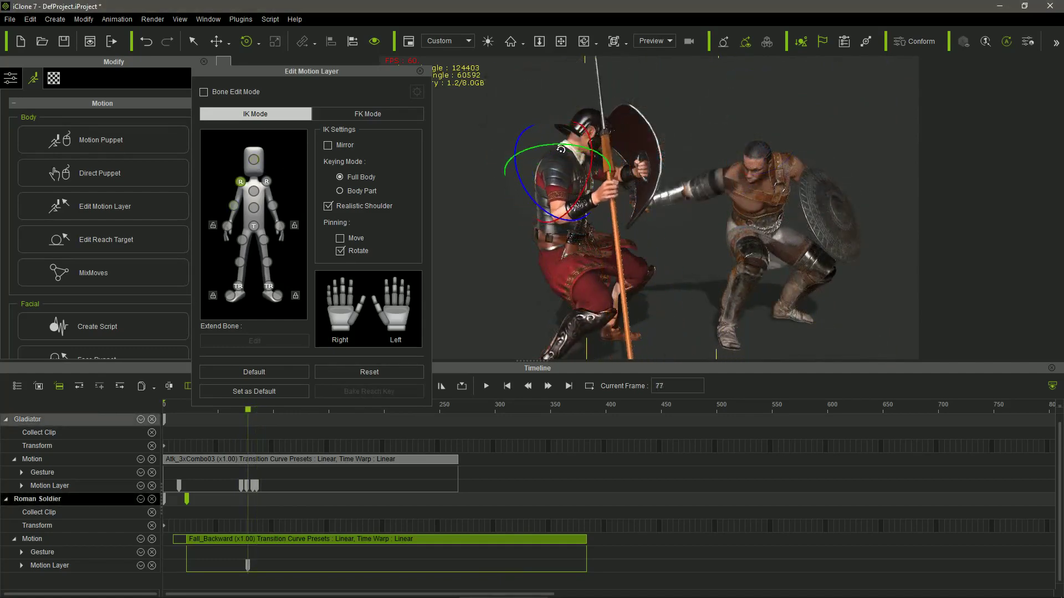
{"action": "left_click_drag", "start_coordinate": [248, 408], "coordinate": [233, 401]}
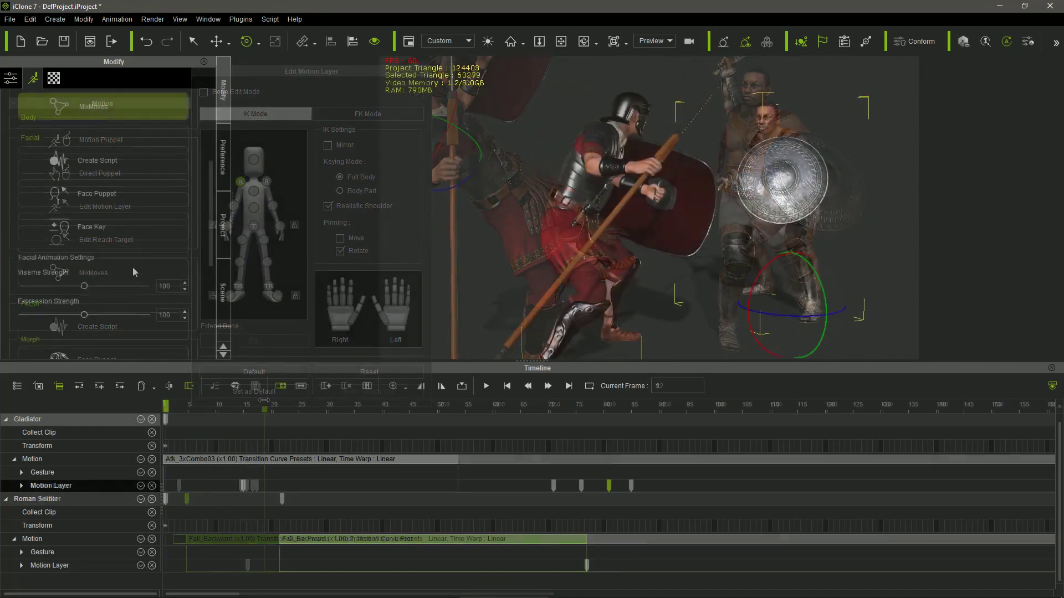
Apply the 03-Angry Angry_11 expression to the Gladiator at Expressiveness 24.
{"action": "left_click_drag", "start_coordinate": [245, 135], "coordinate": [340, 81]}
{"action": "left_click", "coordinate": [308, 101]}
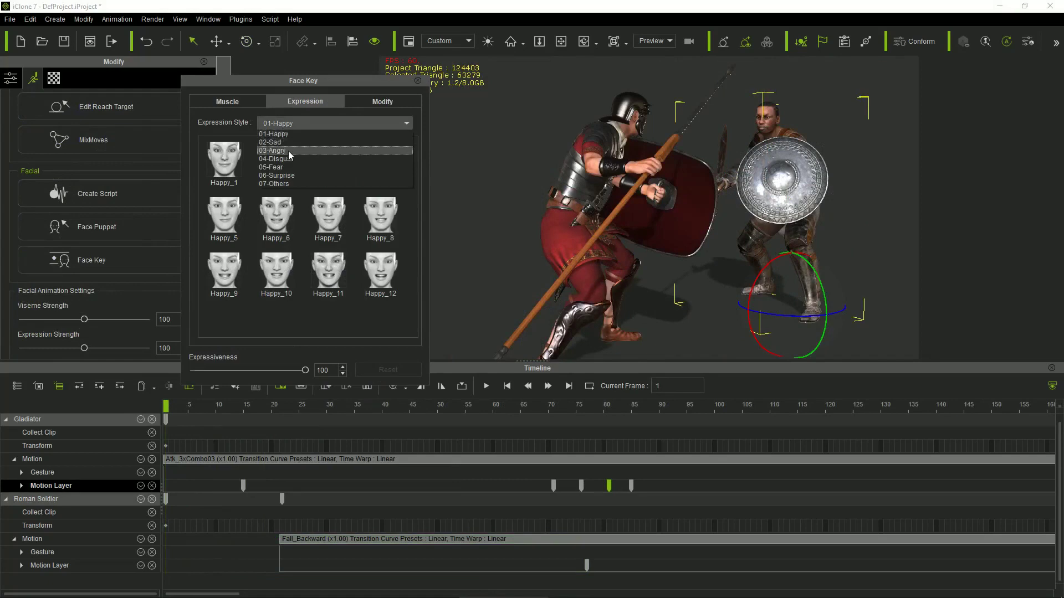
{"action": "left_click", "coordinate": [288, 151]}
{"action": "left_click", "coordinate": [328, 270]}
{"action": "left_click_drag", "start_coordinate": [305, 370], "coordinate": [221, 365]}
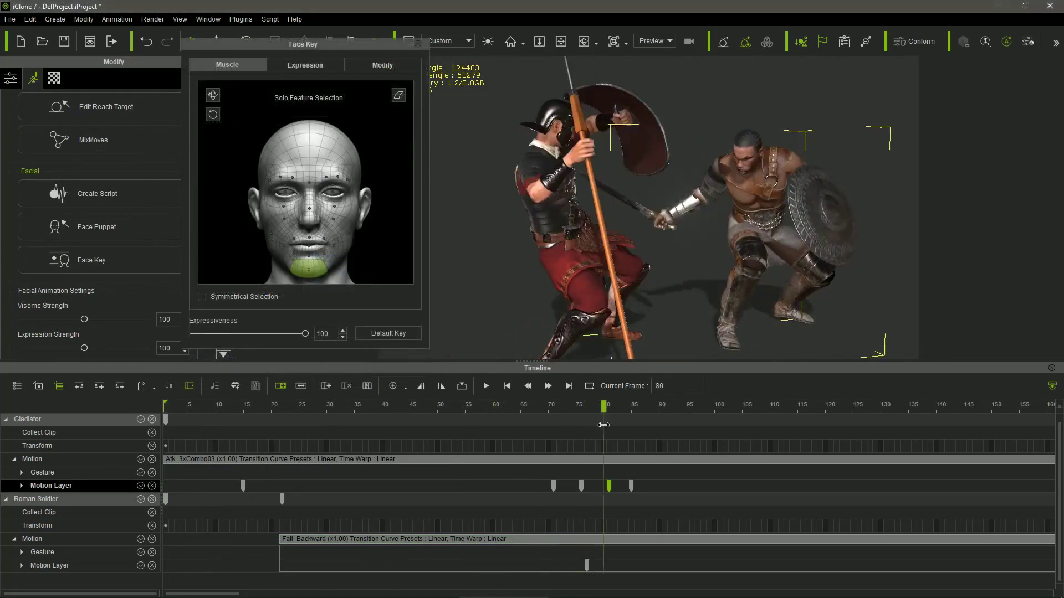
Switch the Face Key expression style to 04-Disgust.
{"action": "left_click", "coordinate": [305, 64]}
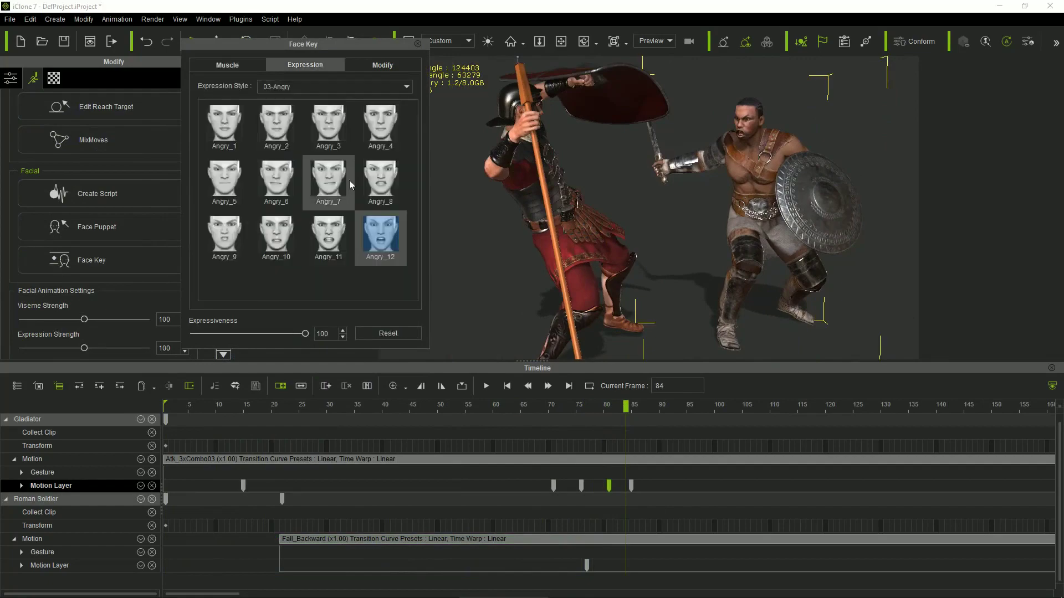
{"action": "left_click", "coordinate": [331, 89]}
{"action": "left_click", "coordinate": [318, 122]}
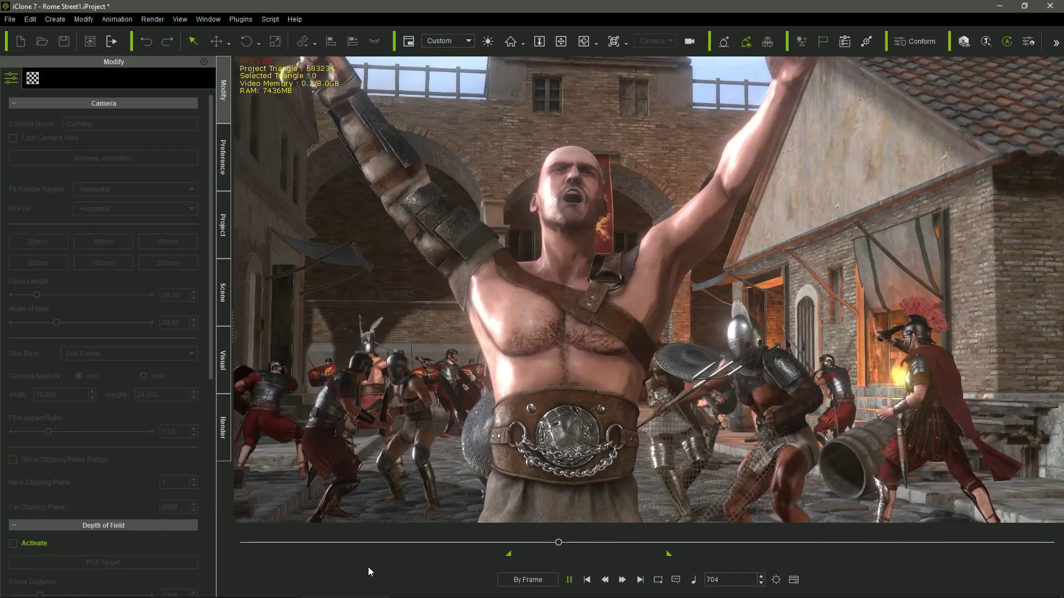
{"action": "left_click", "coordinate": [569, 580]}
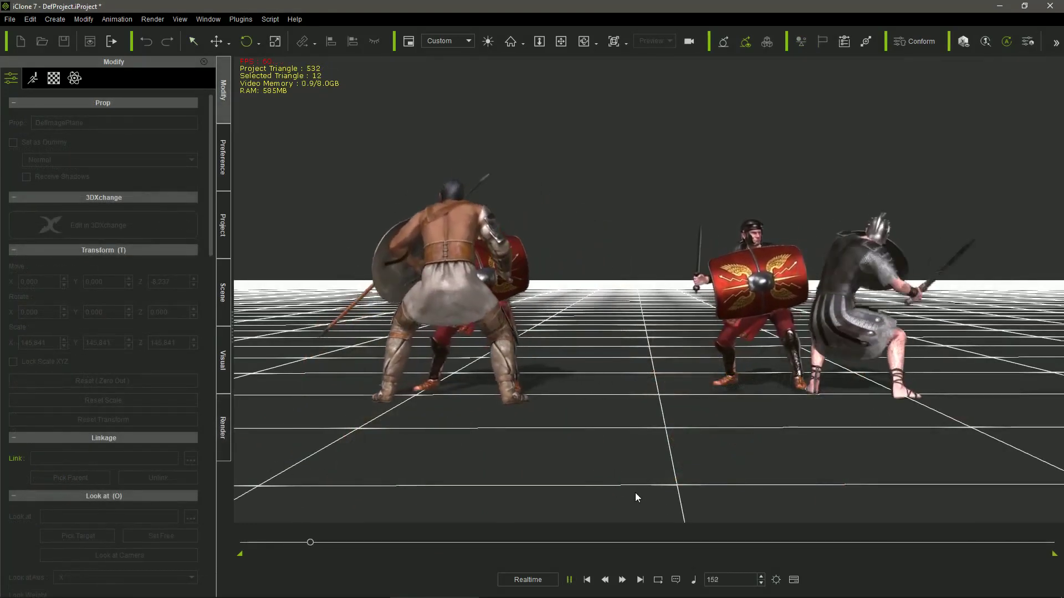
Turn DefImagePlane's Rotate Z slightly with the blue gizmo ring, then replay the fight.
{"action": "left_click", "coordinate": [569, 580]}
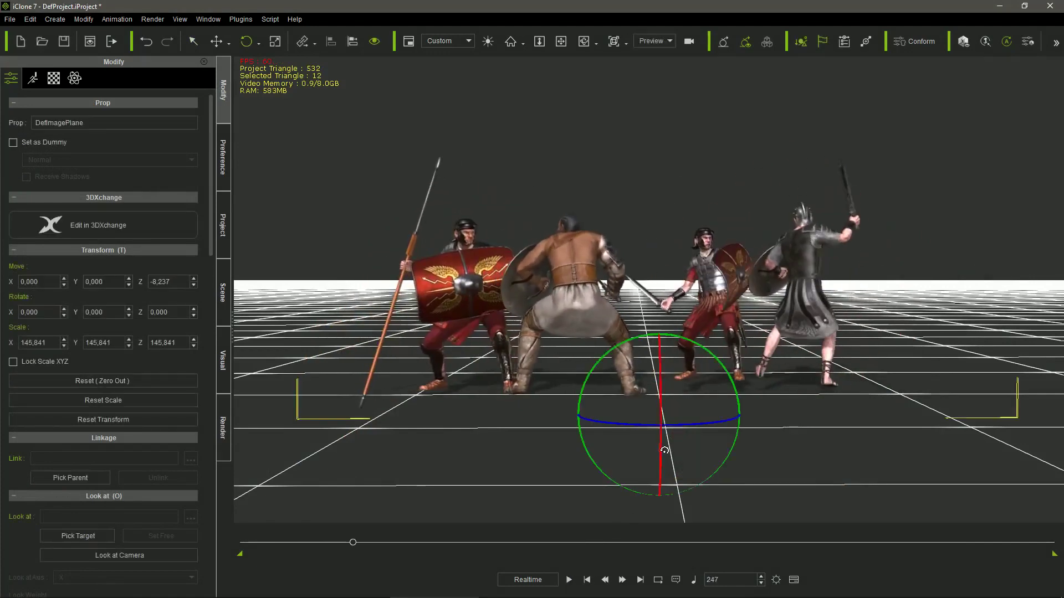
{"action": "mouse_move", "coordinate": [634, 423]}
{"action": "left_mouse_down"}
{"action": "mouse_move", "coordinate": [674, 427]}
{"action": "mouse_move", "coordinate": [635, 431]}
{"action": "left_mouse_up"}
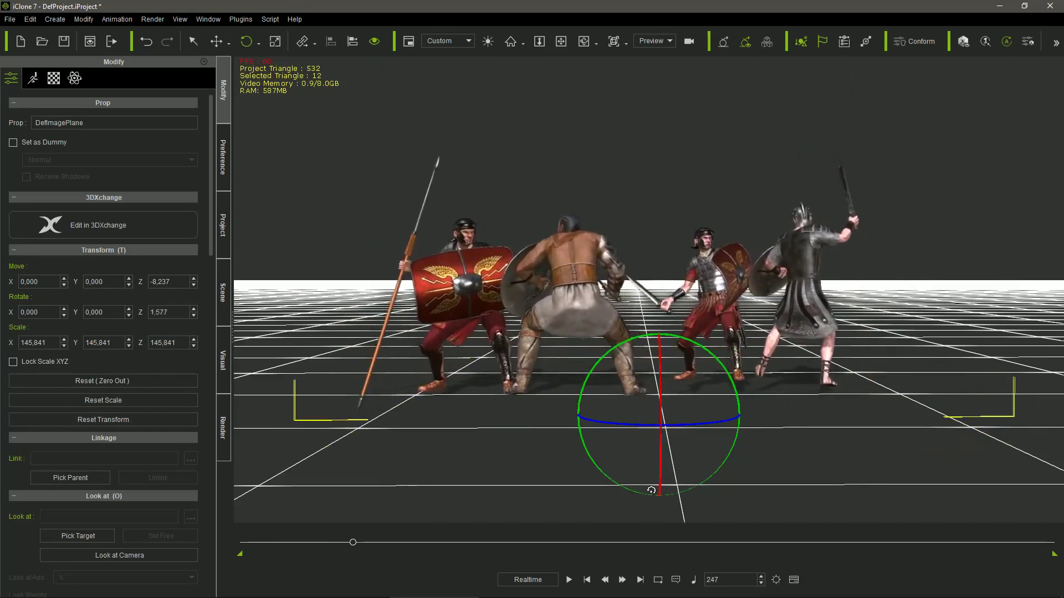
{"action": "left_click", "coordinate": [569, 579]}
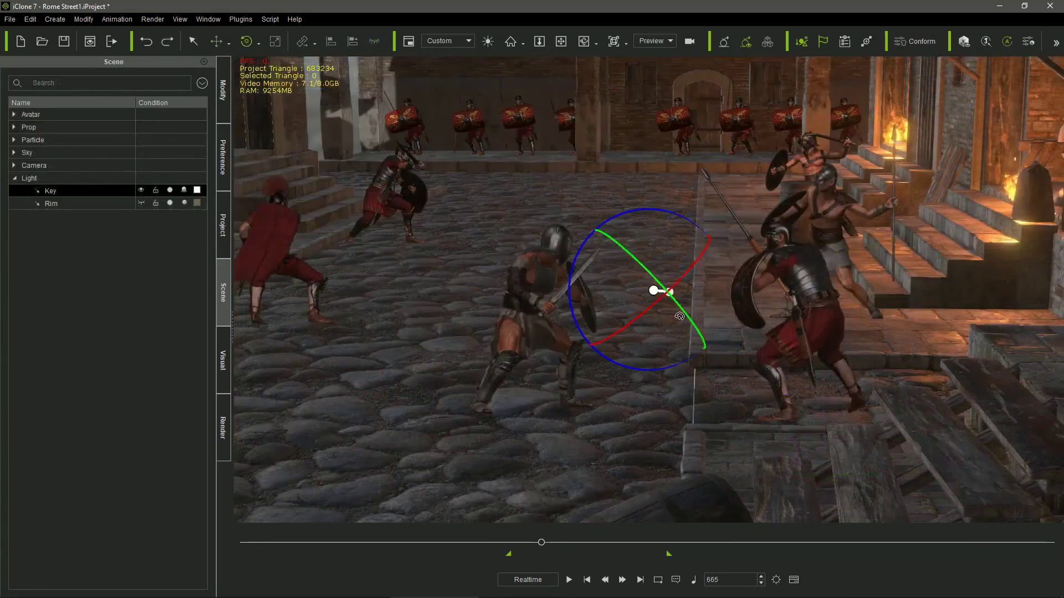
Re-aim the Key light and rotate the DefImagePlane fighter prop.
{"action": "left_click_drag", "start_coordinate": [679, 316], "coordinate": [670, 309]}
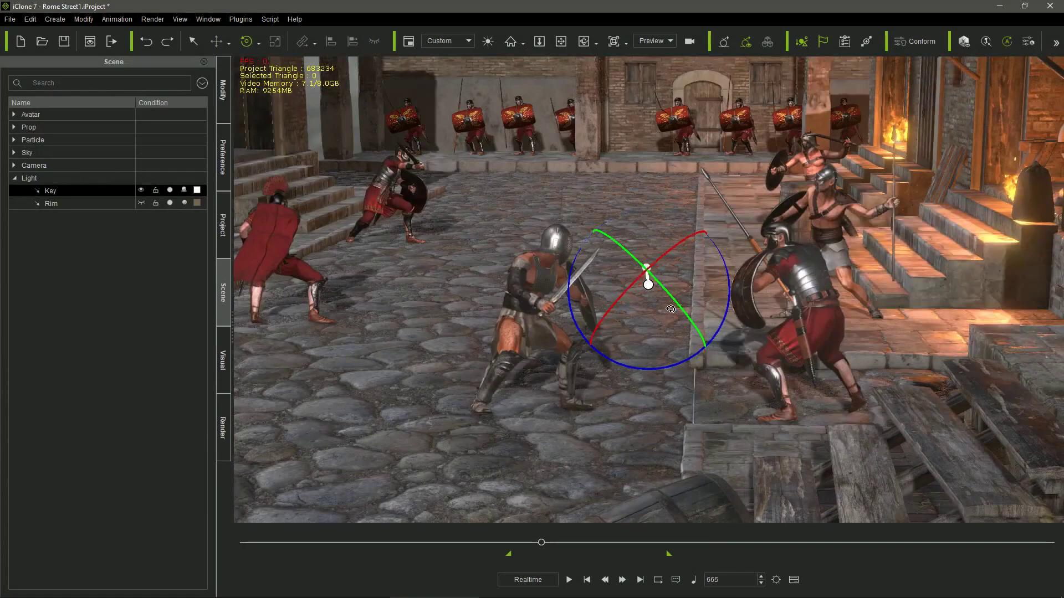
{"action": "left_click", "coordinate": [573, 316]}
{"action": "left_click_drag", "start_coordinate": [728, 455], "coordinate": [734, 458]}
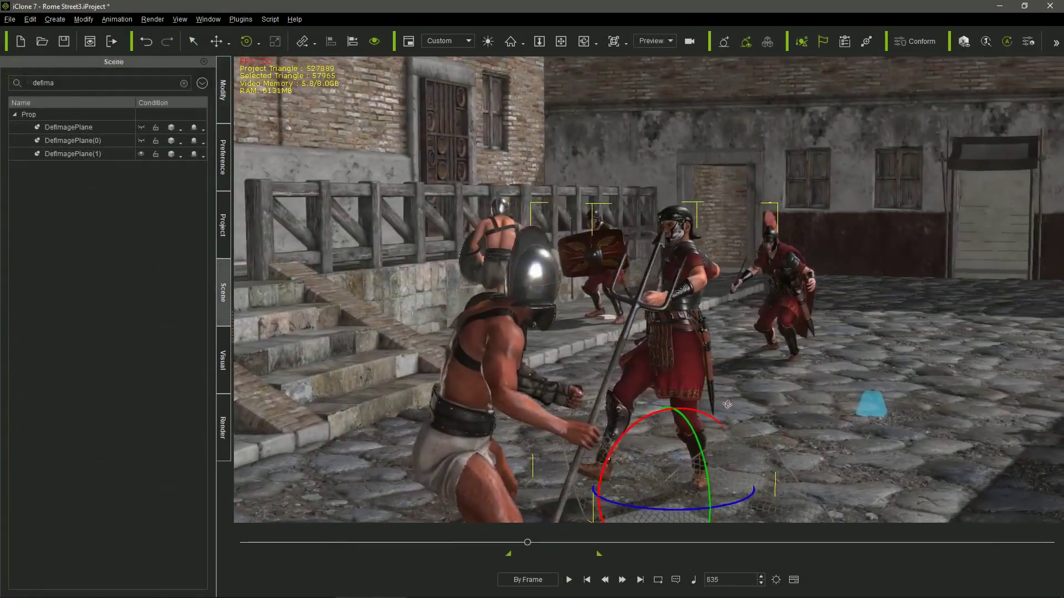
Make the hidden DefImagePlane(0) and DefImagePlane visible in the Scene tree.
{"action": "right_click_drag", "start_coordinate": [727, 404], "coordinate": [579, 361]}
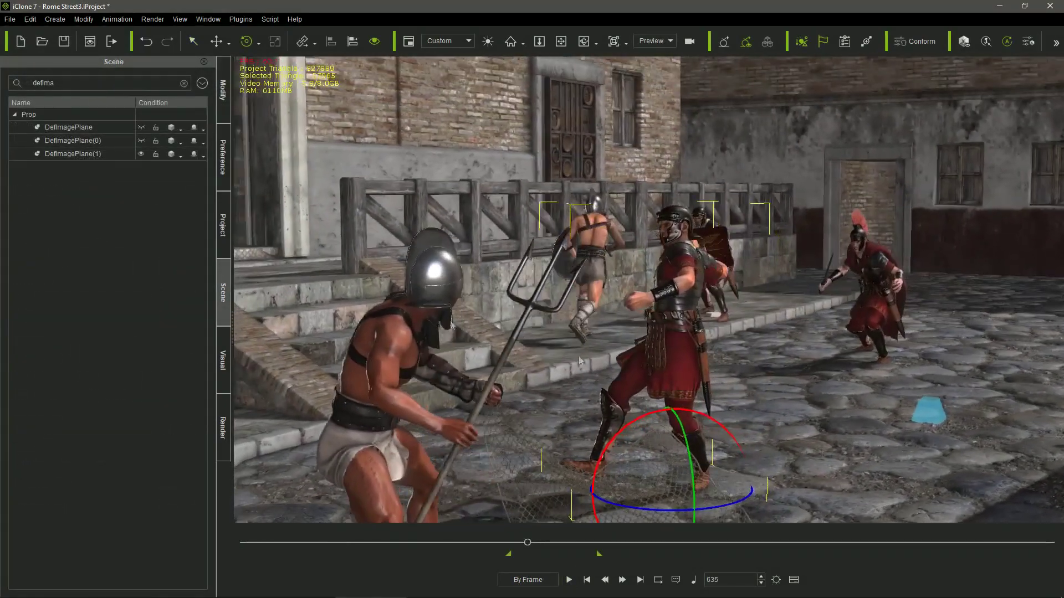
{"action": "left_click", "coordinate": [141, 141]}
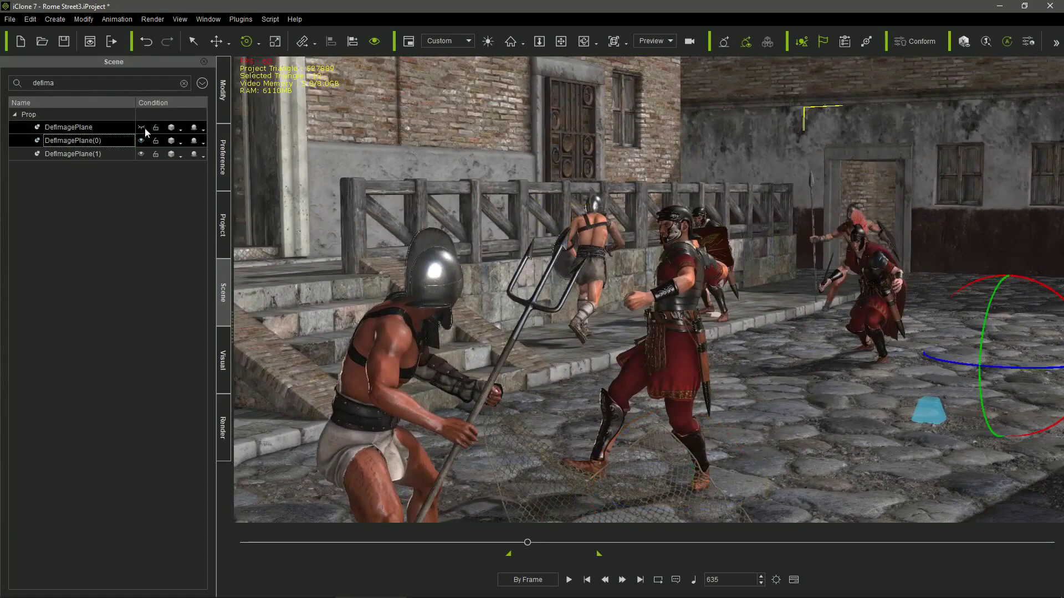
{"action": "left_click", "coordinate": [142, 127]}
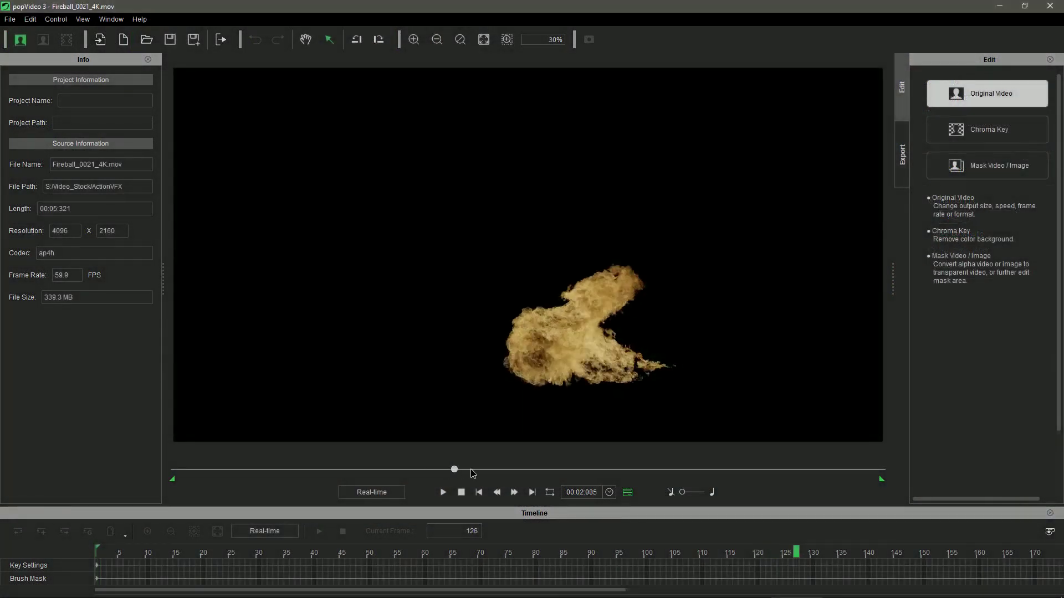
Scrub the Fireball_0021_4K clip forward and switch to Mask Video / Image.
{"action": "left_click_drag", "start_coordinate": [472, 472], "coordinate": [526, 470]}
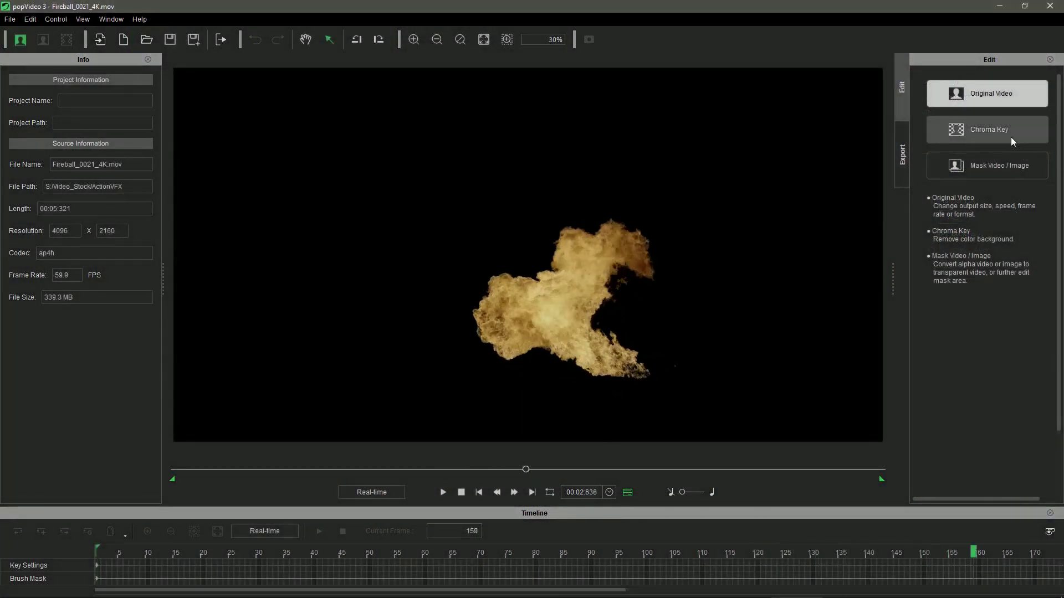
{"action": "left_click", "coordinate": [1015, 157]}
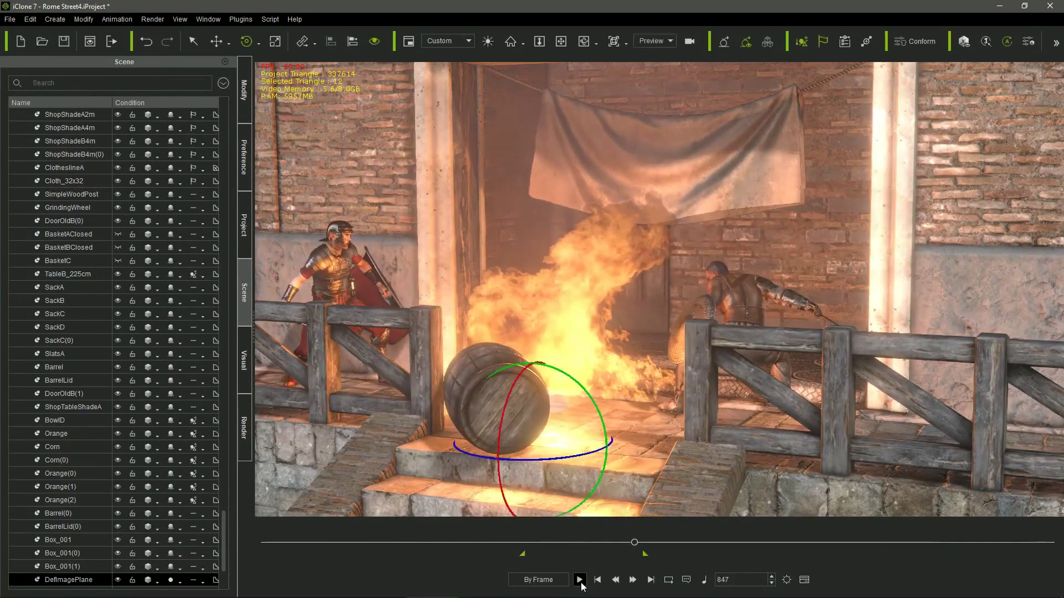
Turn the barrel, then play the PhysX table crash so fruit, plate and basket scatter.
{"action": "left_click_drag", "start_coordinate": [545, 460], "coordinate": [545, 467]}
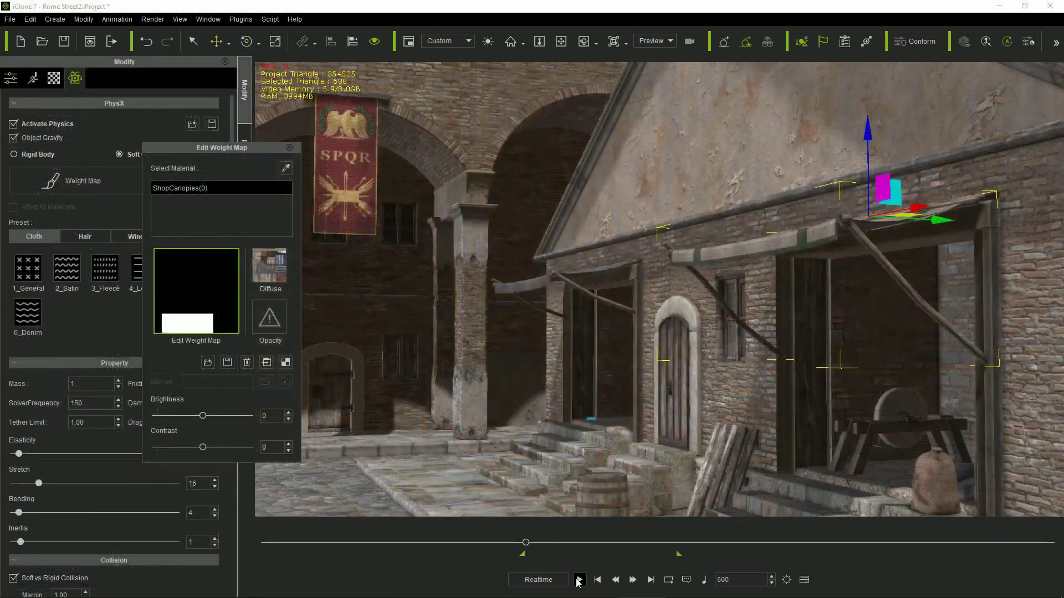
{"action": "left_click", "coordinate": [579, 579]}
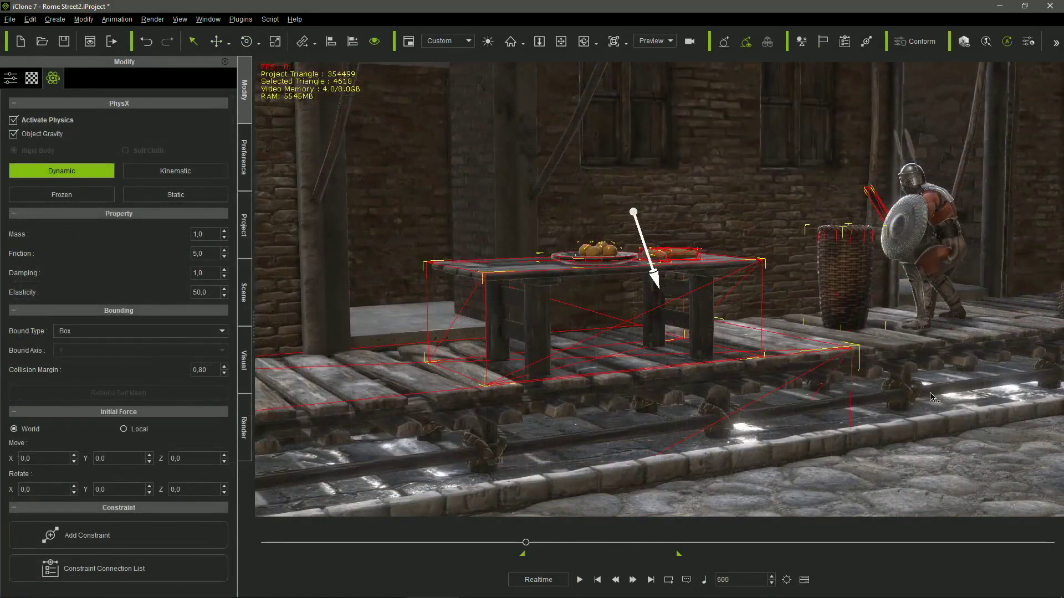
{"action": "right_click_drag", "start_coordinate": [931, 396], "coordinate": [888, 395]}
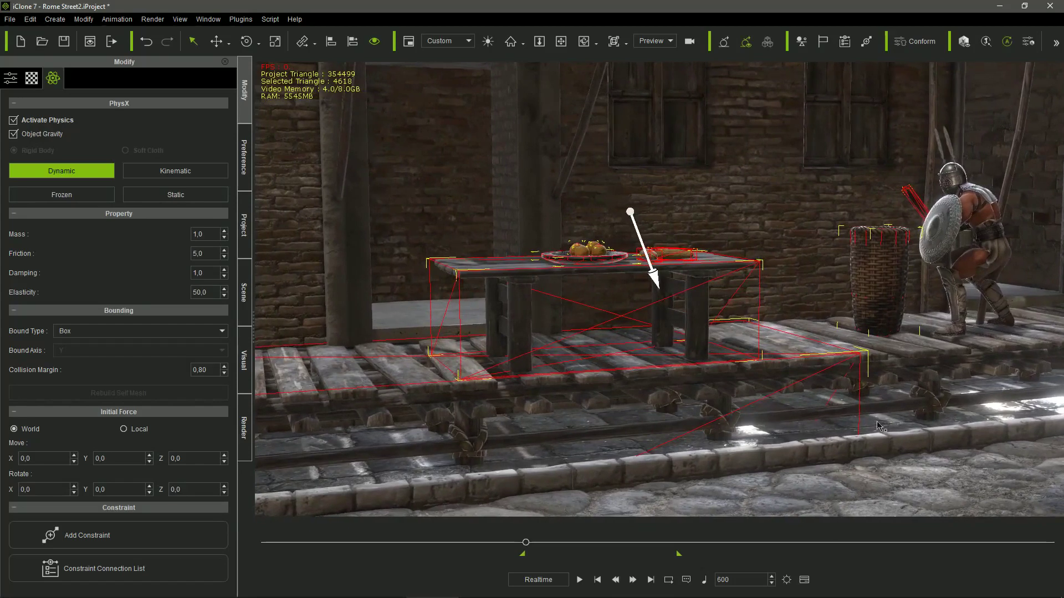
{"action": "left_click", "coordinate": [579, 579]}
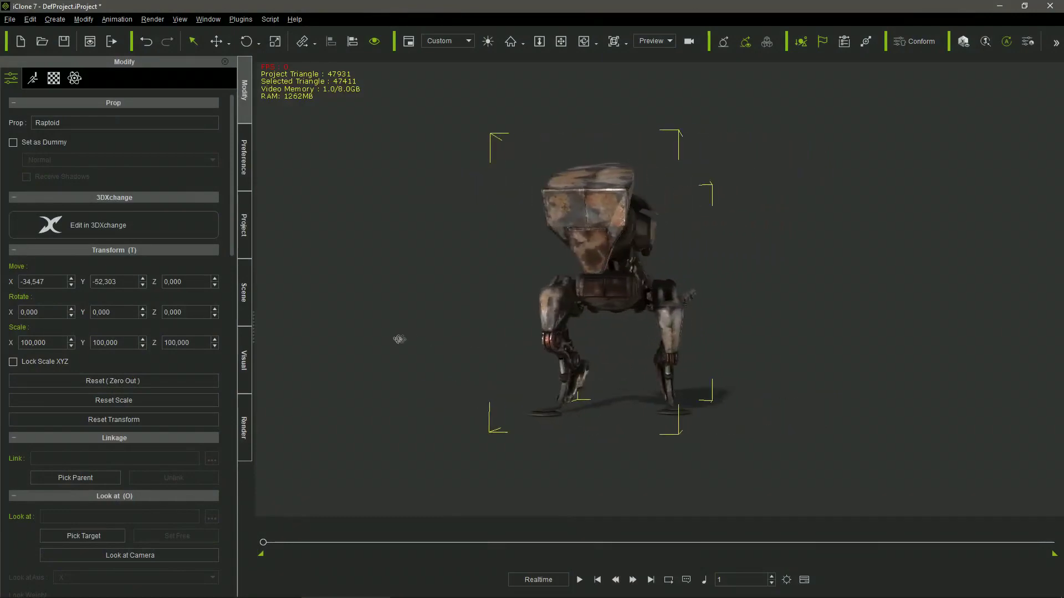
Make the MechREX_Steel robot perform its Threaten animation.
{"action": "right_click_drag", "start_coordinate": [399, 339], "coordinate": [286, 337]}
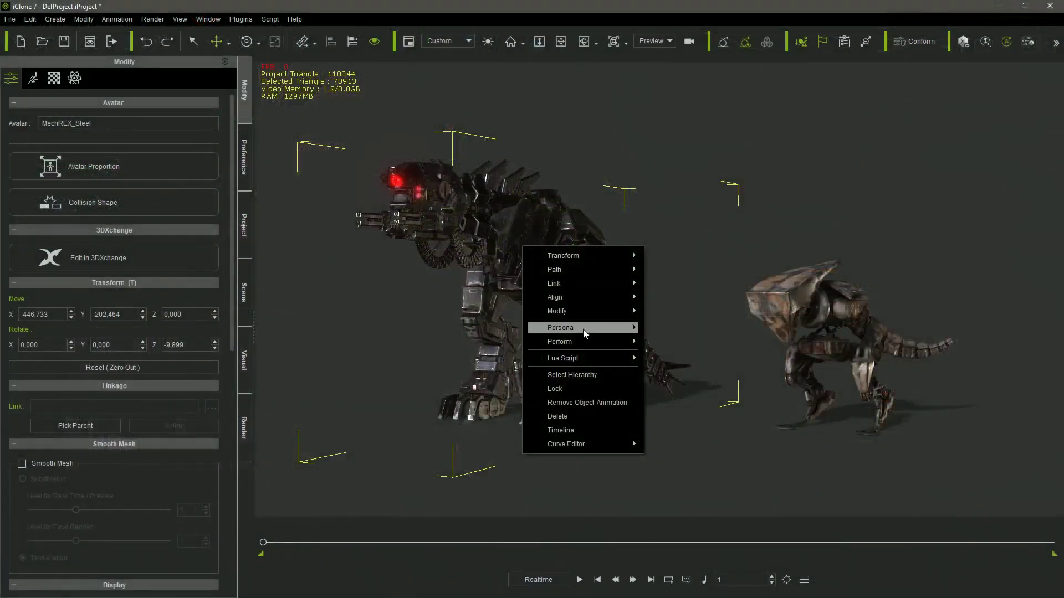
{"action": "mouse_move", "coordinate": [587, 344]}
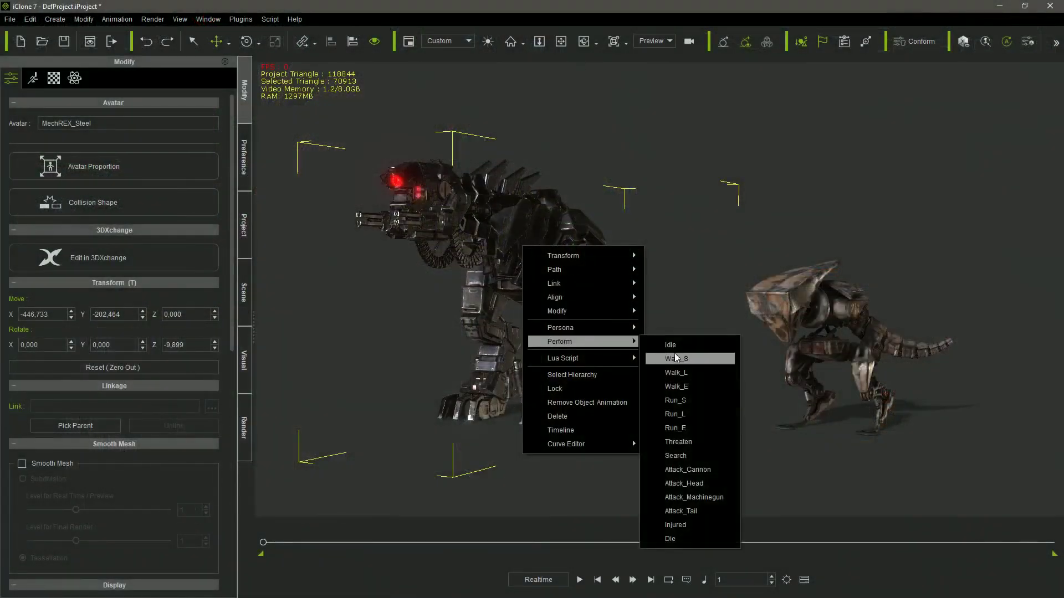
{"action": "left_click", "coordinate": [679, 442]}
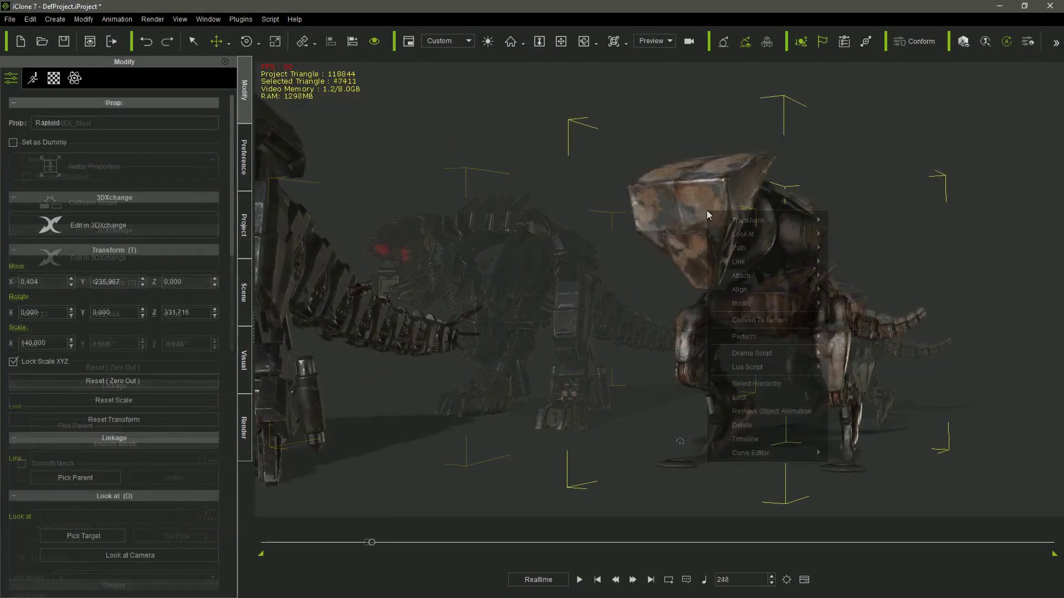
Make the Raptoid perform its Threaten animation too.
{"action": "right_click", "coordinate": [706, 210]}
{"action": "mouse_move", "coordinate": [767, 339]}
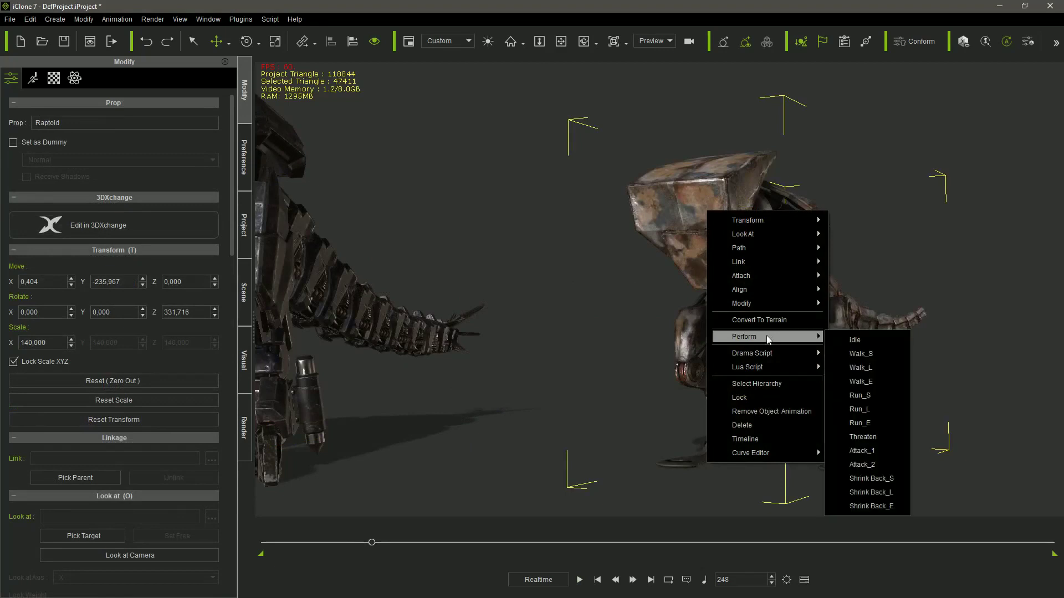
{"action": "left_click", "coordinate": [866, 436]}
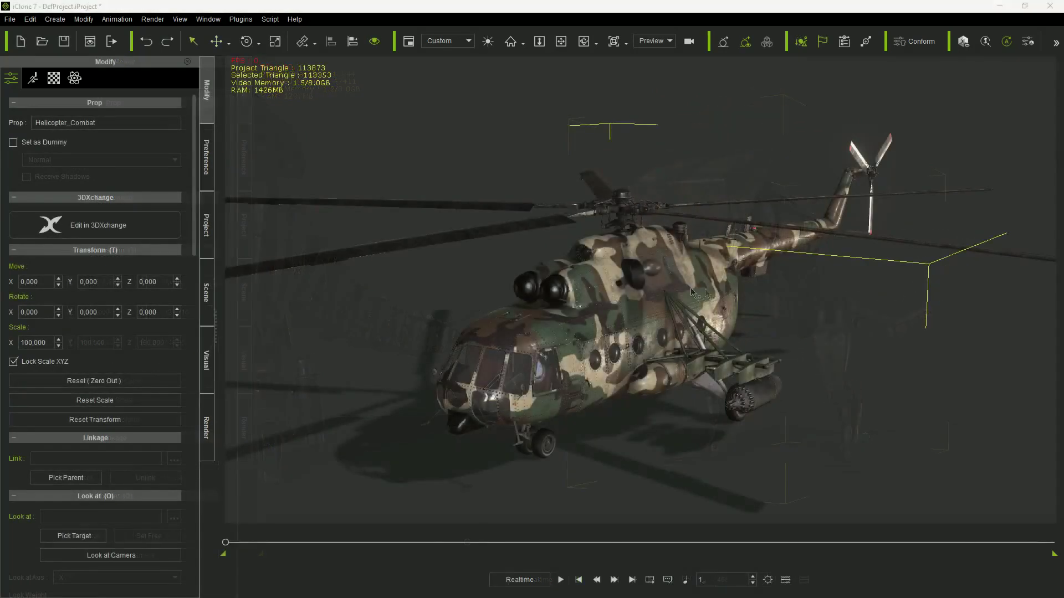
Loop the Helicopter_Combat rotor motions and apply Being chased 01 to the character.
{"action": "right_click", "coordinate": [612, 310]}
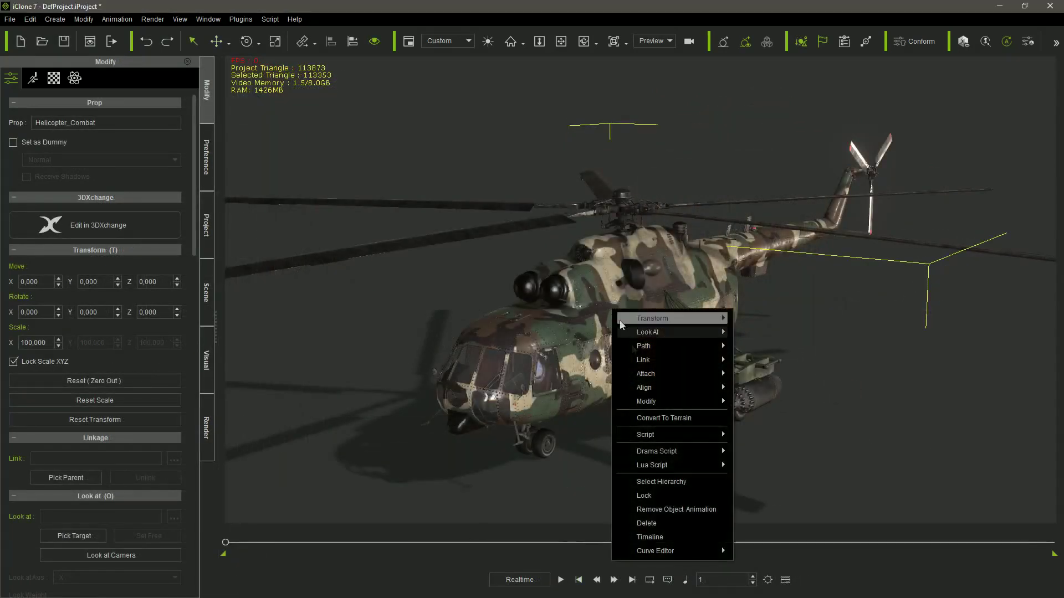
{"action": "mouse_move", "coordinate": [682, 440]}
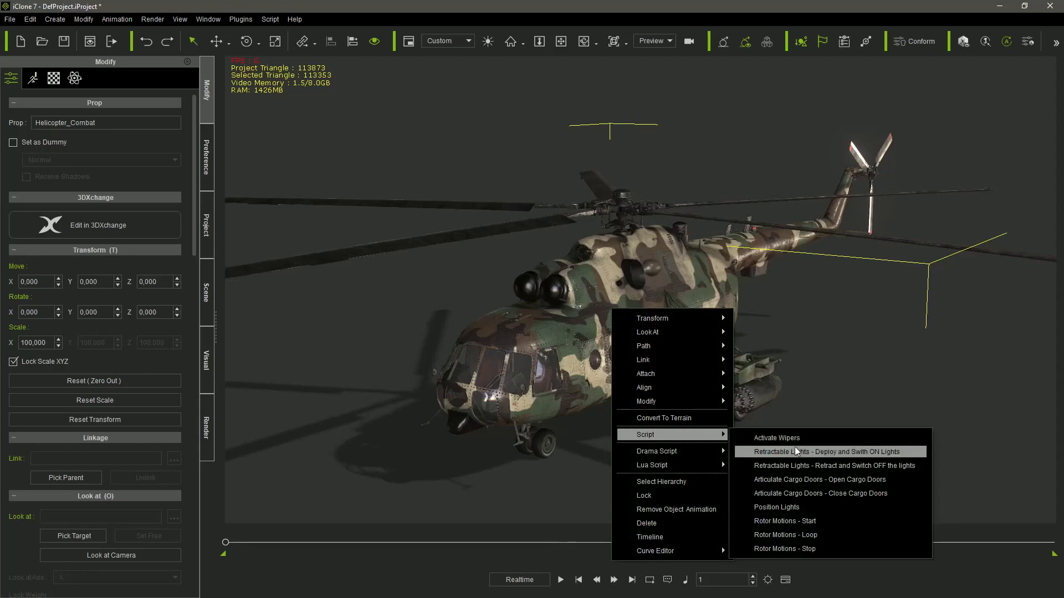
{"action": "left_click", "coordinate": [802, 536]}
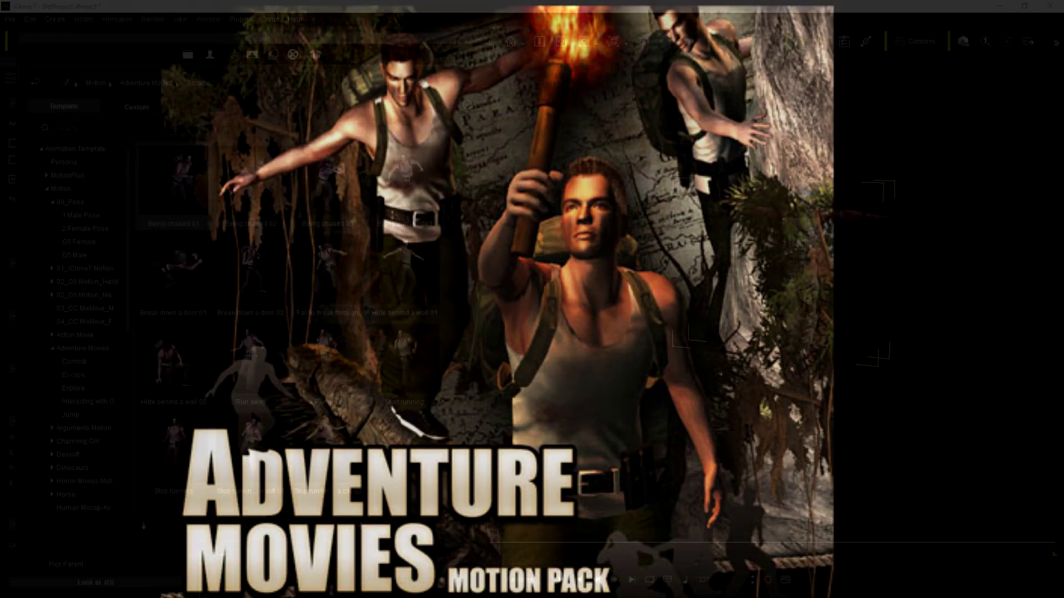
{"action": "left_click_drag", "start_coordinate": [173, 183], "coordinate": [797, 230]}
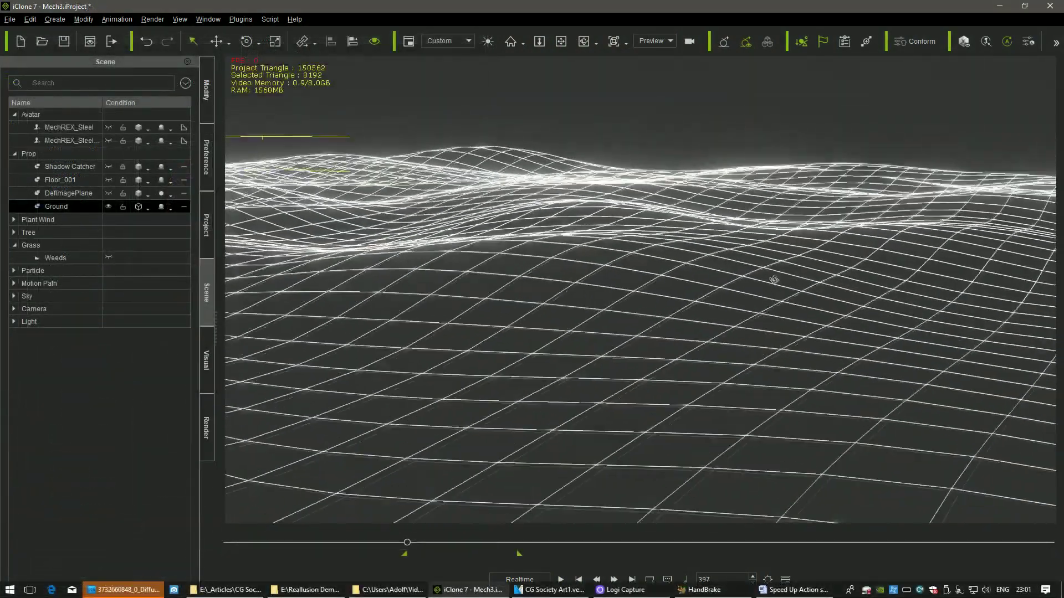
Switch the Ground from wireframe to textured display and view it with the backdrop.
{"action": "left_click", "coordinate": [146, 208]}
{"action": "left_click", "coordinate": [158, 224]}
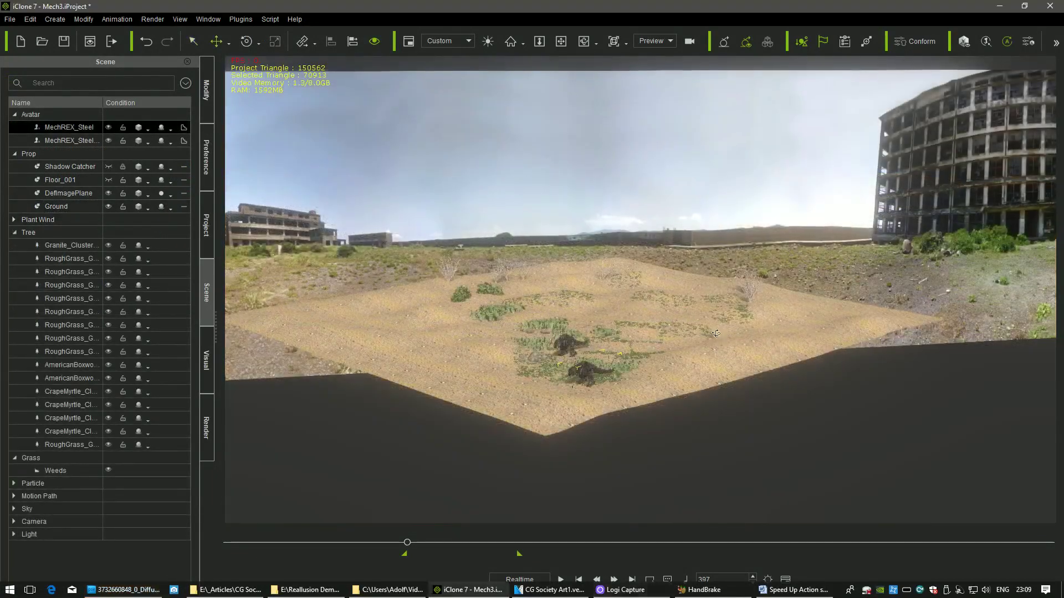
{"action": "right_click_drag", "start_coordinate": [710, 311], "coordinate": [734, 332]}
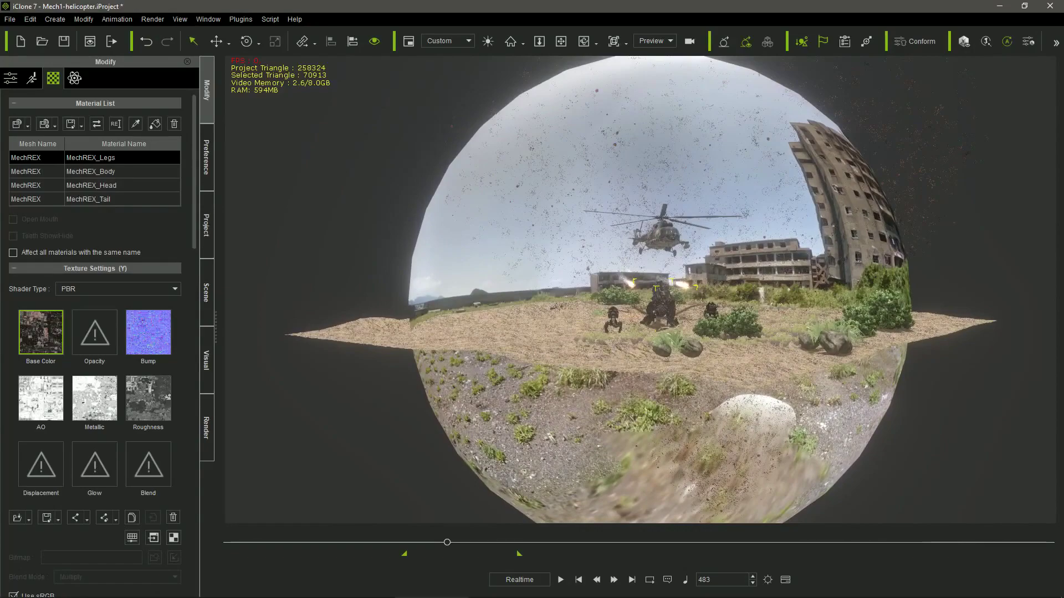
Zoom in on the MechREX and tilt up to frame the helicopter.
{"action": "scroll", "coordinate": [645, 410], "scroll_direction": "up", "scroll_amount": 10}
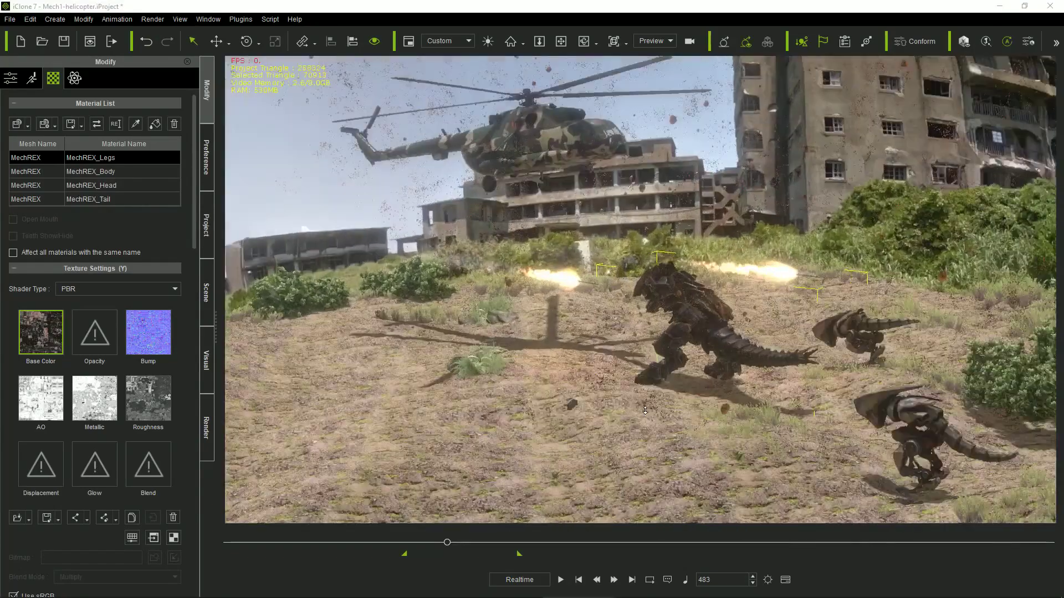
{"action": "scroll", "coordinate": [645, 411], "scroll_direction": "up", "scroll_amount": 3}
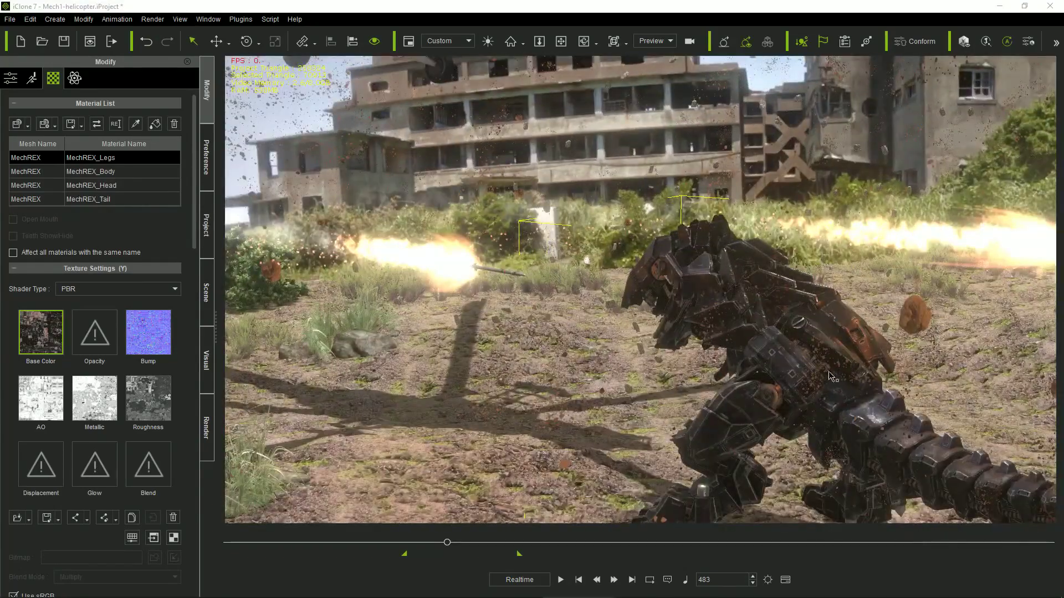
{"action": "mouse_move", "coordinate": [831, 377]}
{"action": "right_mouse_down"}
{"action": "mouse_move", "coordinate": [854, 241]}
{"action": "mouse_move", "coordinate": [837, 380]}
{"action": "right_mouse_up"}
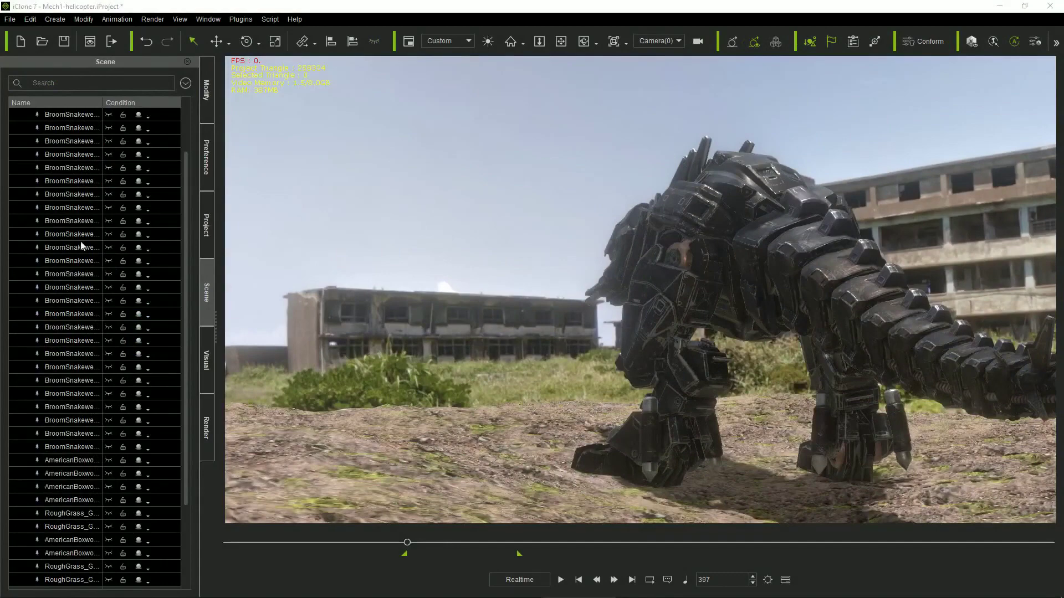
Unhide the grass, select the vegetation group, and paint new grass clumps around the mechs.
{"action": "left_click", "coordinate": [109, 224]}
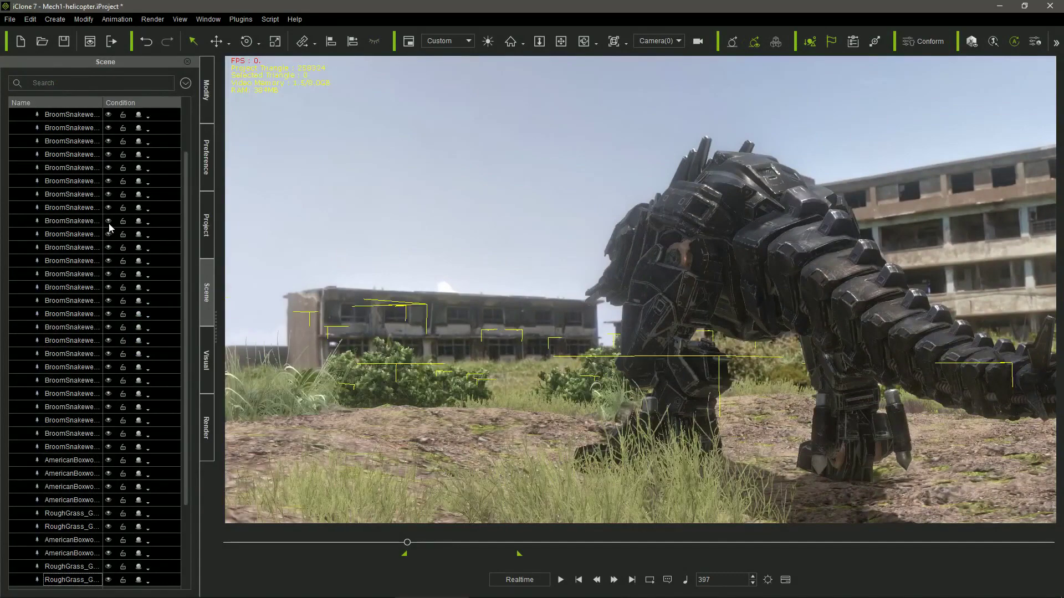
{"action": "left_click", "coordinate": [672, 321]}
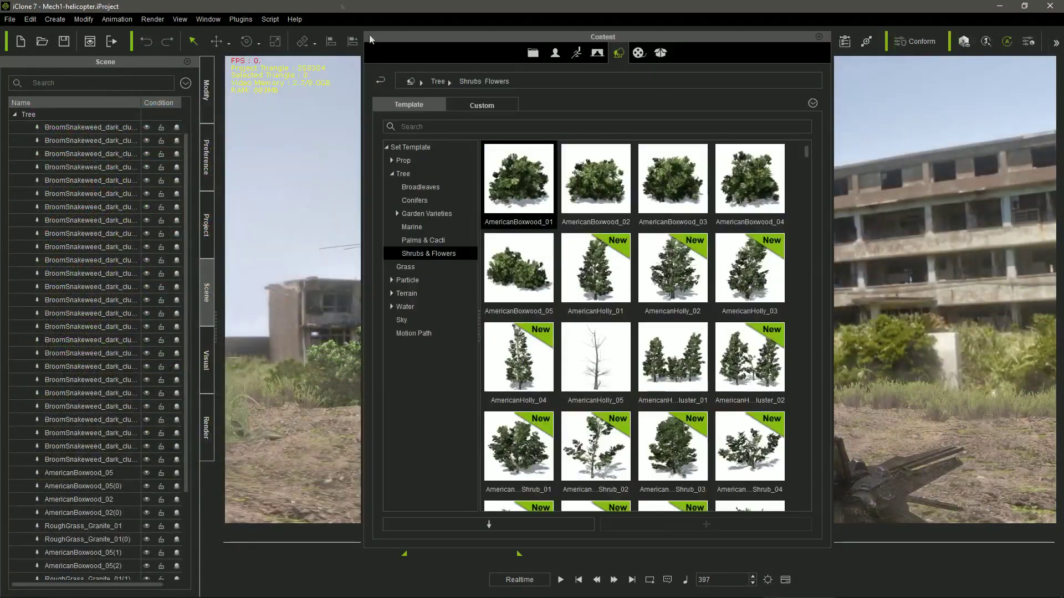
{"action": "left_click_drag", "start_coordinate": [805, 150], "coordinate": [808, 193]}
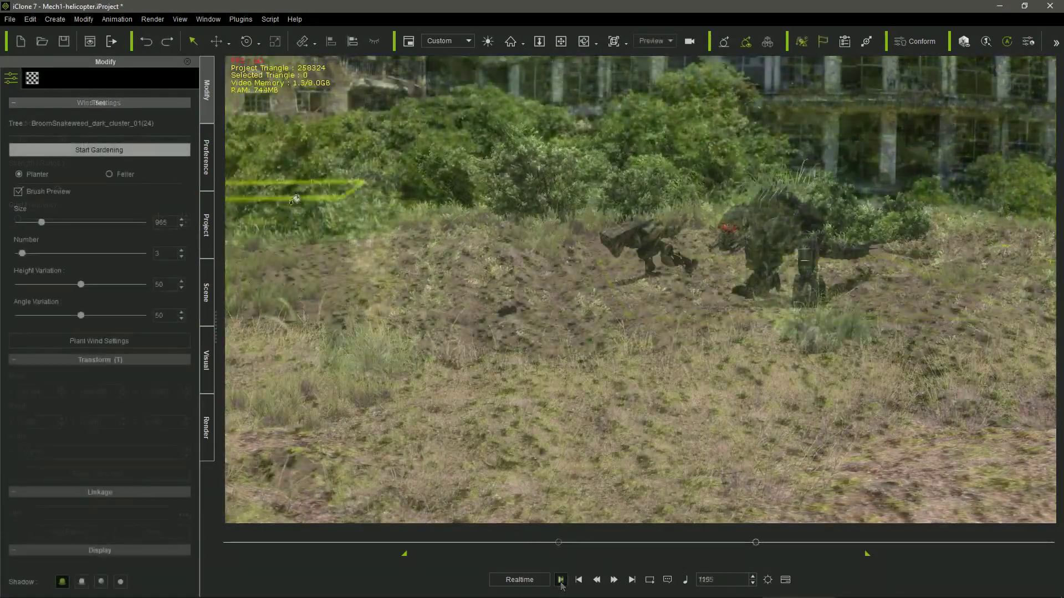
{"action": "mouse_move", "coordinate": [620, 343]}
{"action": "left_mouse_down"}
{"action": "mouse_move", "coordinate": [760, 392]}
{"action": "mouse_move", "coordinate": [860, 414]}
{"action": "mouse_move", "coordinate": [884, 408]}
{"action": "mouse_move", "coordinate": [848, 433]}
{"action": "left_mouse_up"}
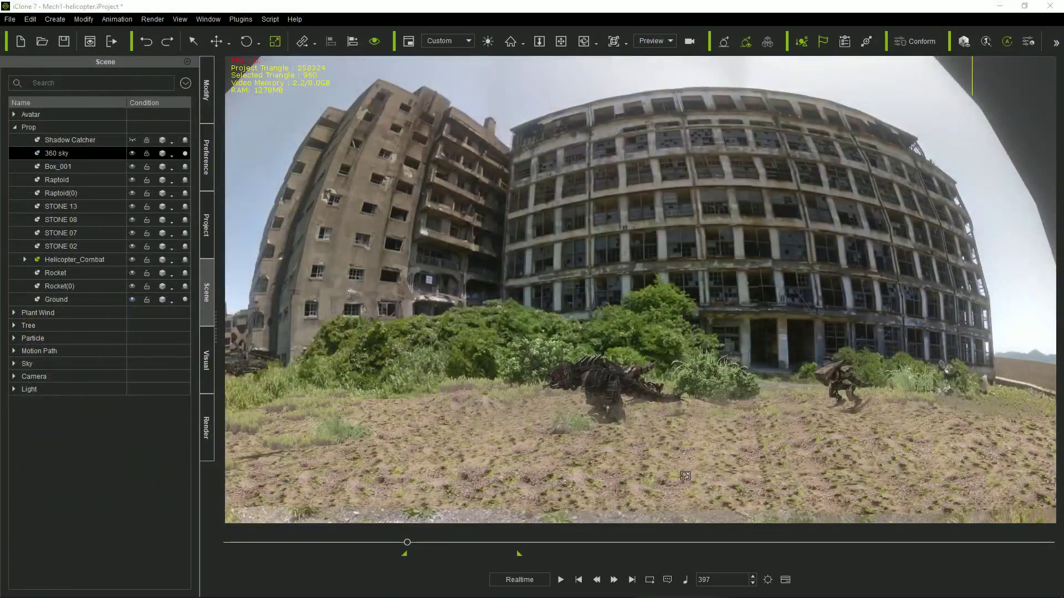
Try scaling the 360 sky, undo it, and reframe the battlefield view.
{"action": "left_click_drag", "start_coordinate": [685, 476], "coordinate": [833, 432]}
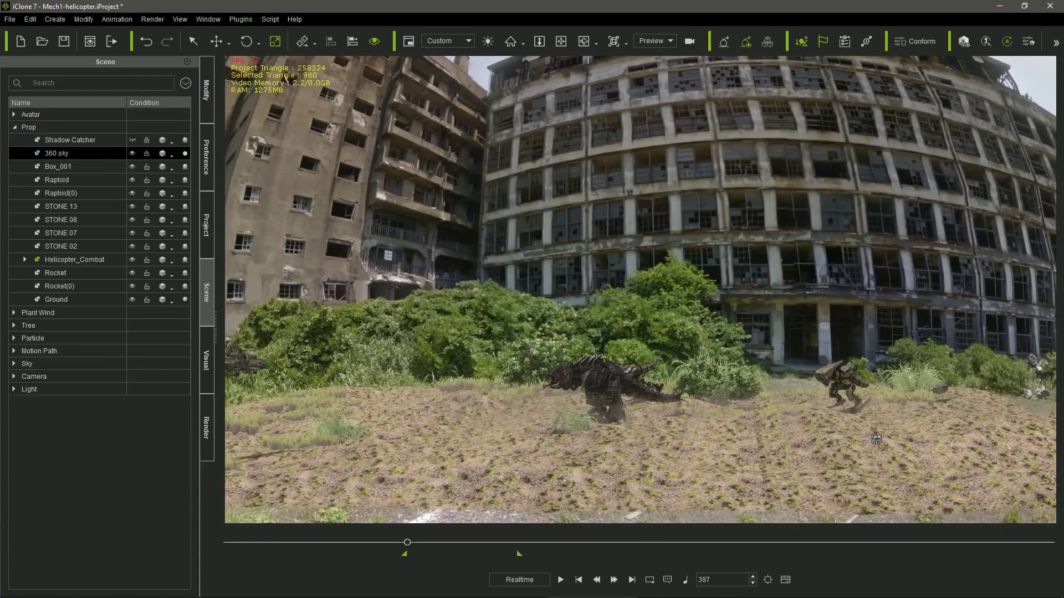
{"action": "key", "text": "ctrl+z"}
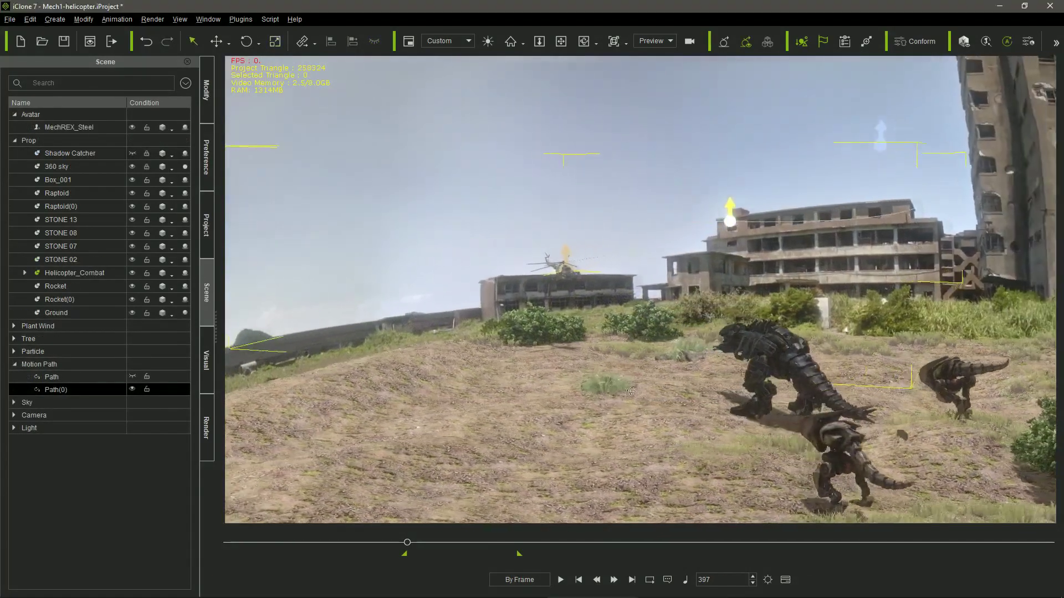
{"action": "right_click_drag", "start_coordinate": [631, 391], "coordinate": [689, 401]}
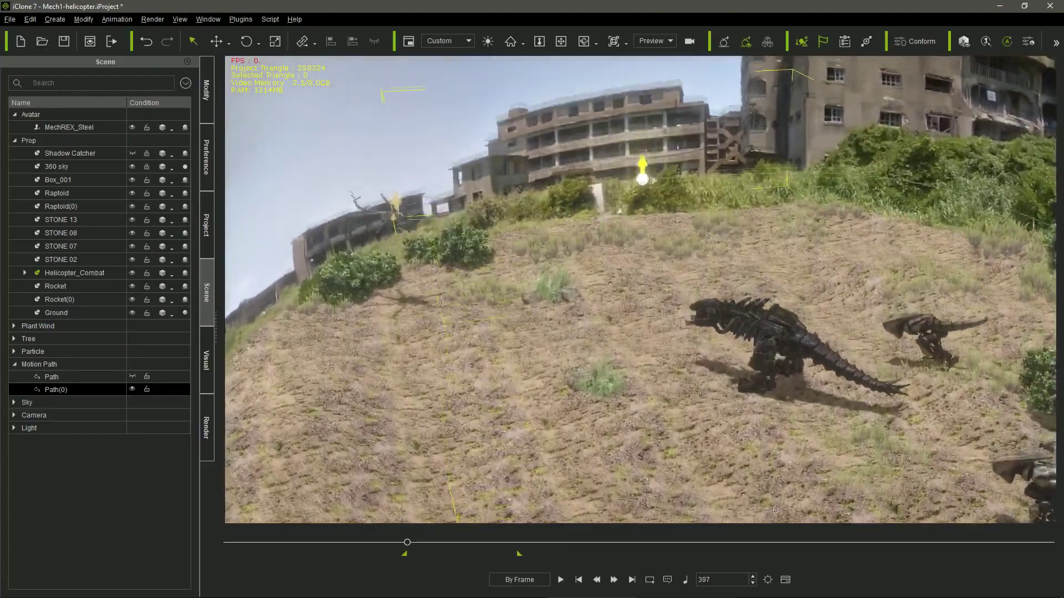
{"action": "right_click_drag", "start_coordinate": [775, 509], "coordinate": [618, 508]}
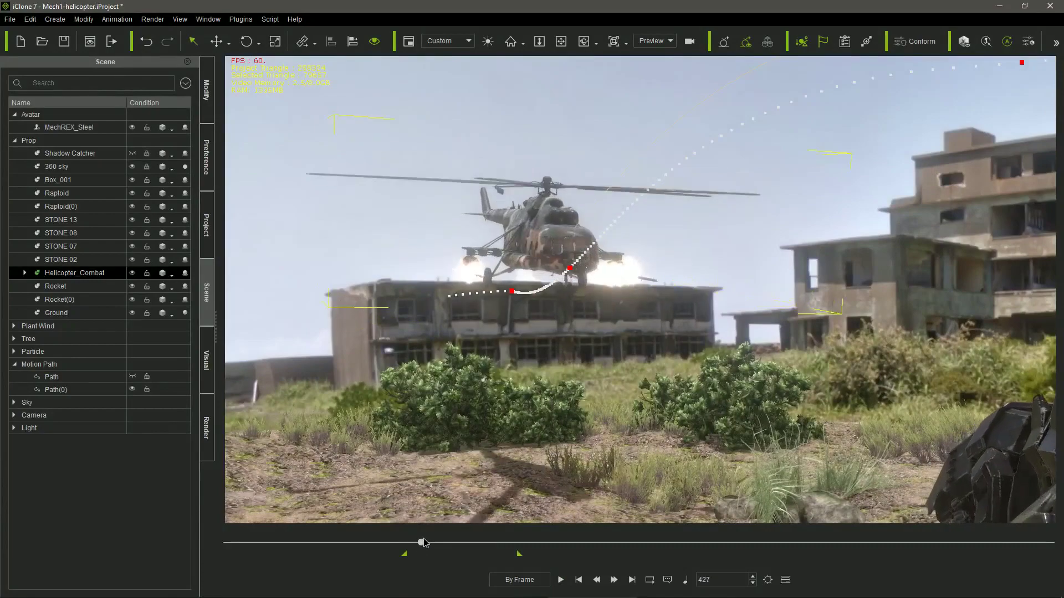
Scrub the helicopter's flight to the rocket explosion and simulate the gunfire particles.
{"action": "left_click_drag", "start_coordinate": [422, 543], "coordinate": [427, 540]}
{"action": "left_click_drag", "start_coordinate": [429, 533], "coordinate": [453, 507]}
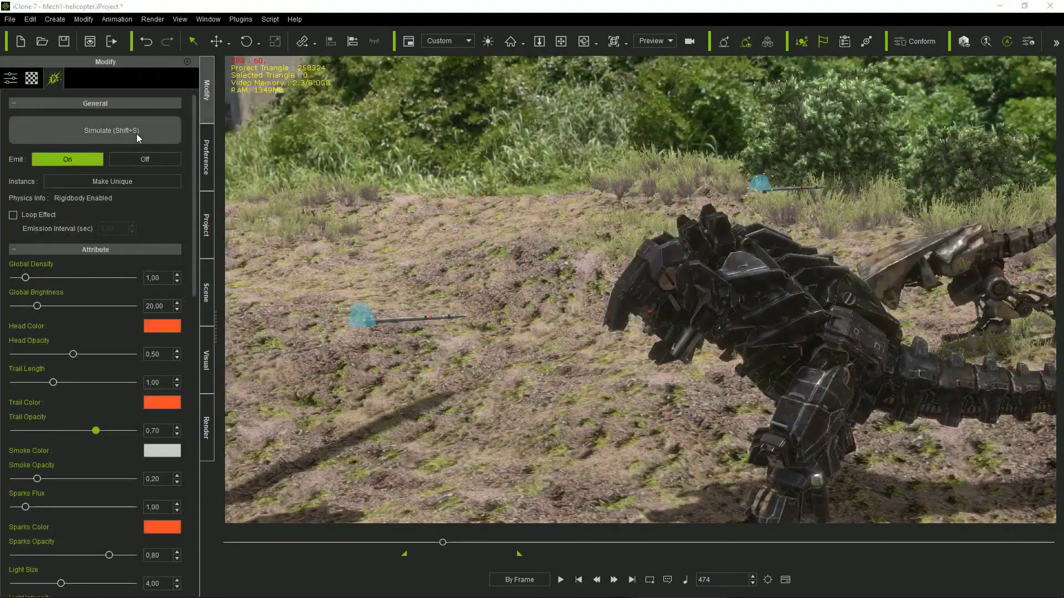
{"action": "left_click", "coordinate": [137, 134]}
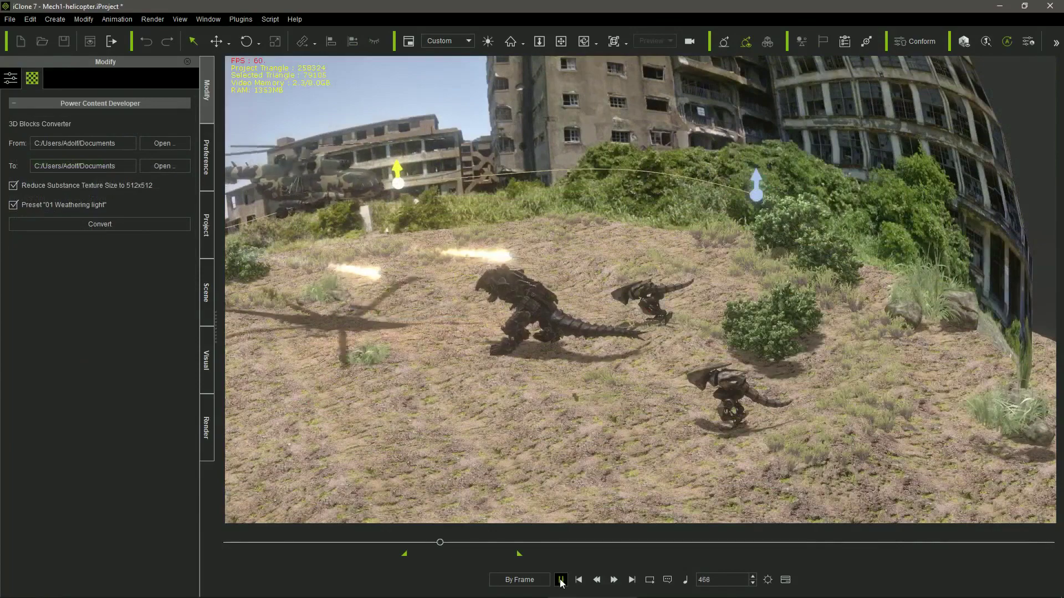
Play and stop the helicopter battle, then scrub through the Humvee scene's animation.
{"action": "left_click", "coordinate": [560, 579]}
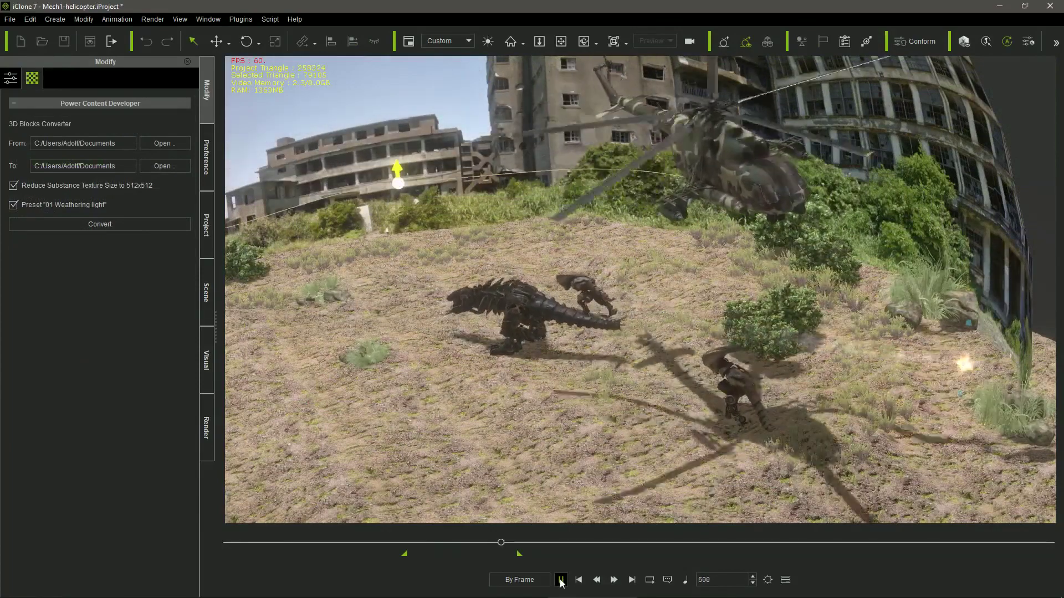
{"action": "left_click", "coordinate": [561, 580]}
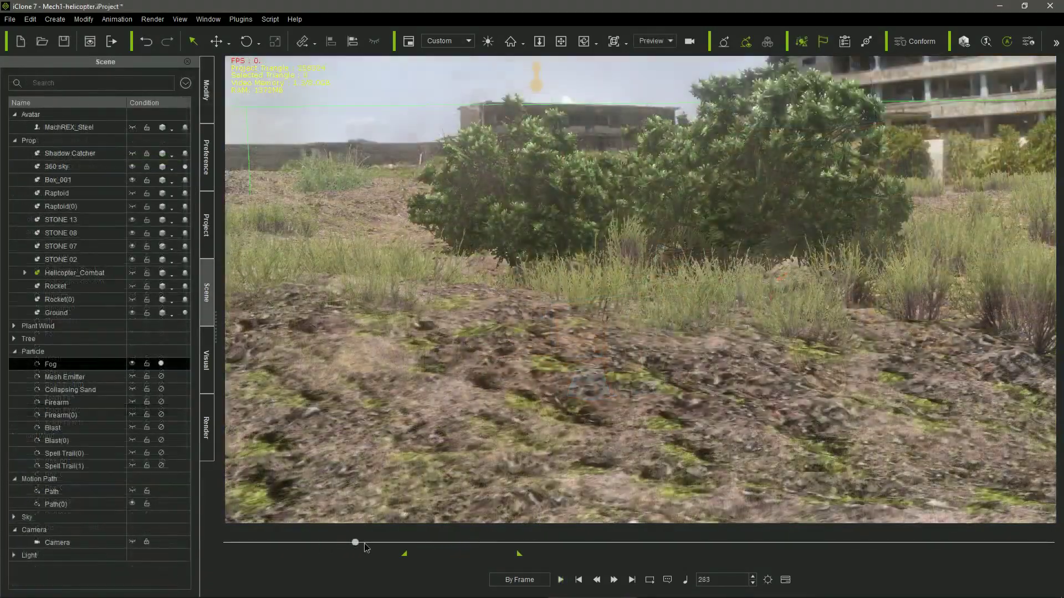
{"action": "left_click_drag", "start_coordinate": [364, 543], "coordinate": [663, 550]}
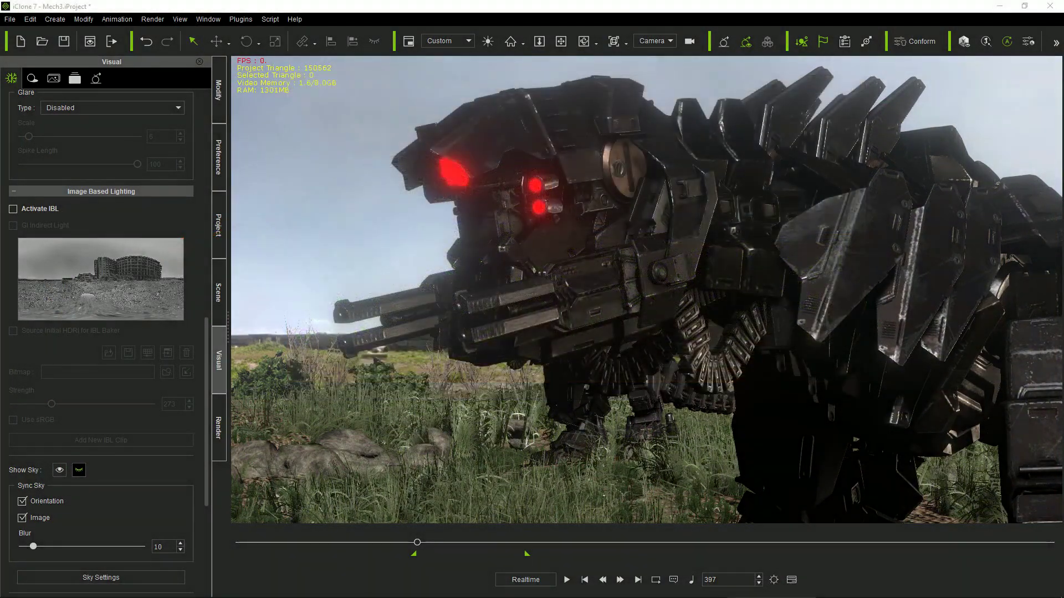
Activate image-based lighting at strength 122 and orbit around the mechs to check the lighting.
{"action": "left_click", "coordinate": [48, 209]}
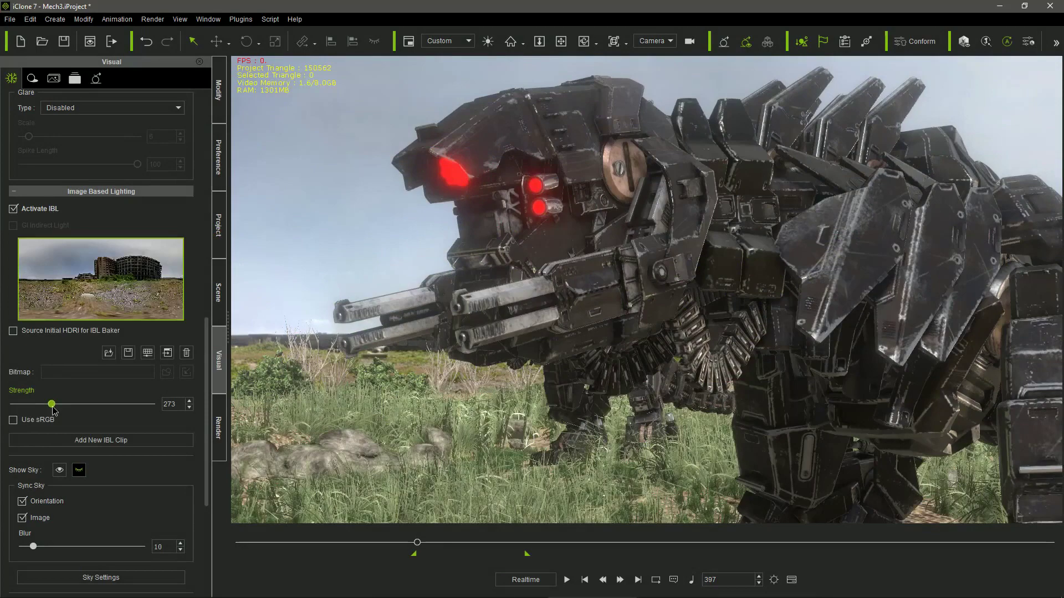
{"action": "mouse_move", "coordinate": [53, 410]}
{"action": "left_mouse_down"}
{"action": "mouse_move", "coordinate": [17, 409]}
{"action": "mouse_move", "coordinate": [81, 407]}
{"action": "mouse_move", "coordinate": [64, 407]}
{"action": "left_mouse_up"}
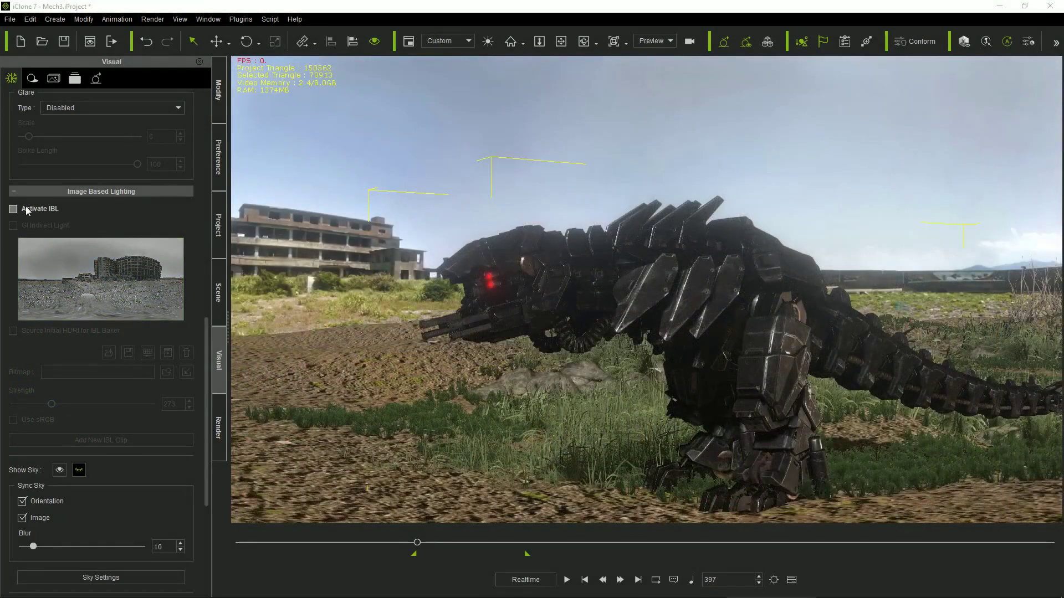
{"action": "left_click", "coordinate": [13, 208]}
{"action": "right_click_drag", "start_coordinate": [485, 403], "coordinate": [682, 387]}
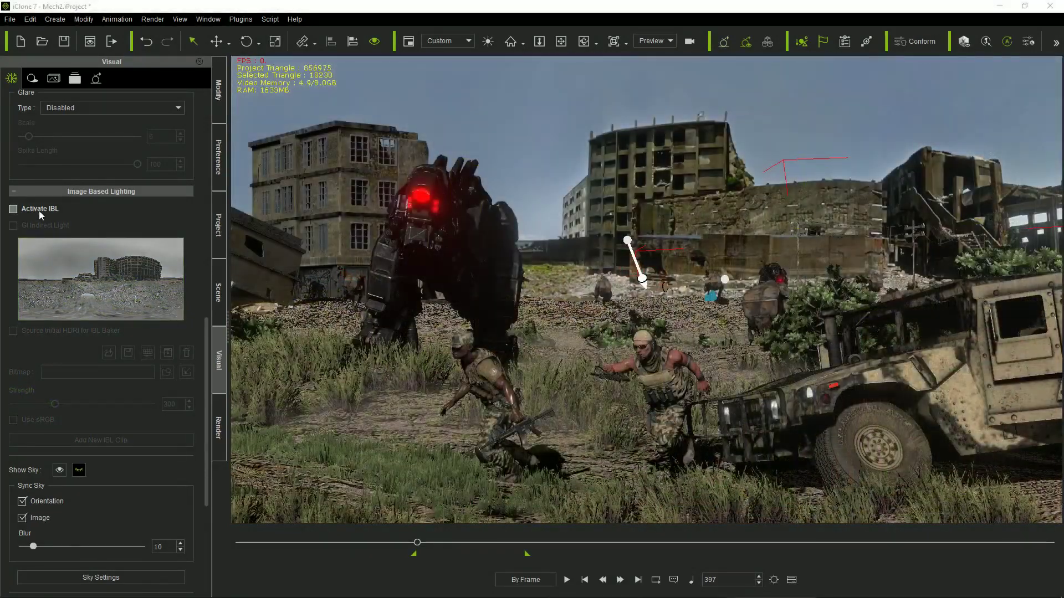
{"action": "left_click", "coordinate": [38, 208]}
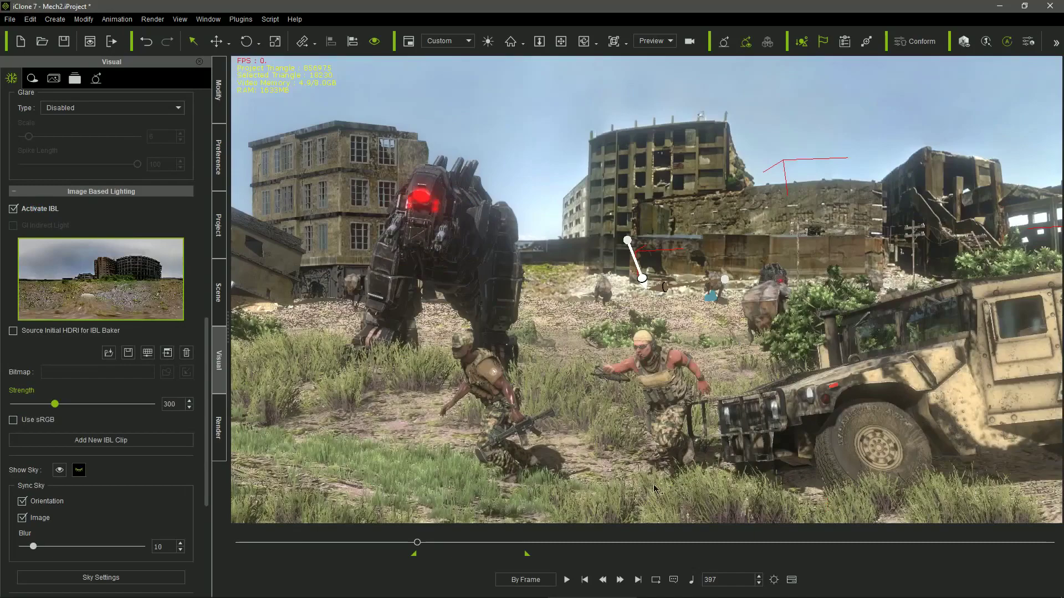
{"action": "right_click_drag", "start_coordinate": [612, 435], "coordinate": [687, 391]}
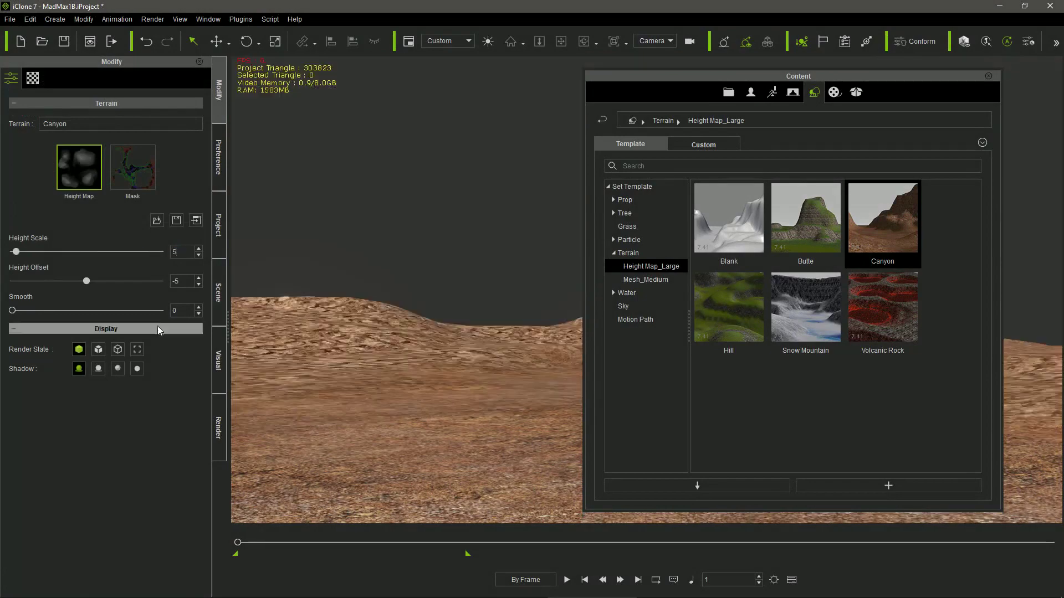
Apply a Smooth value of 15 to the canyon terrain, then view down the ghost town street.
{"action": "left_click", "coordinate": [126, 312]}
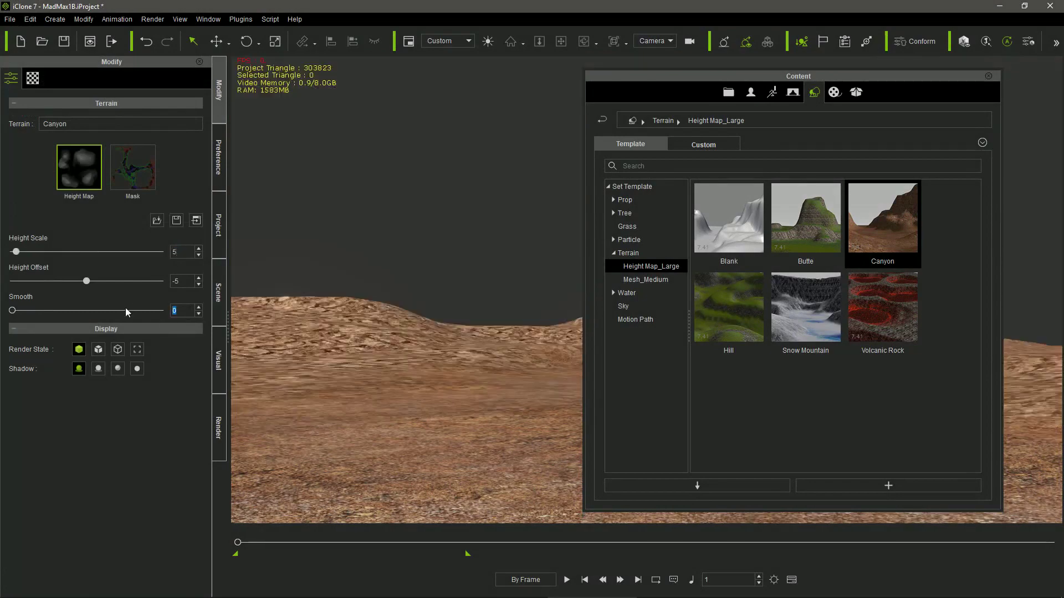
{"action": "key", "text": "Return"}
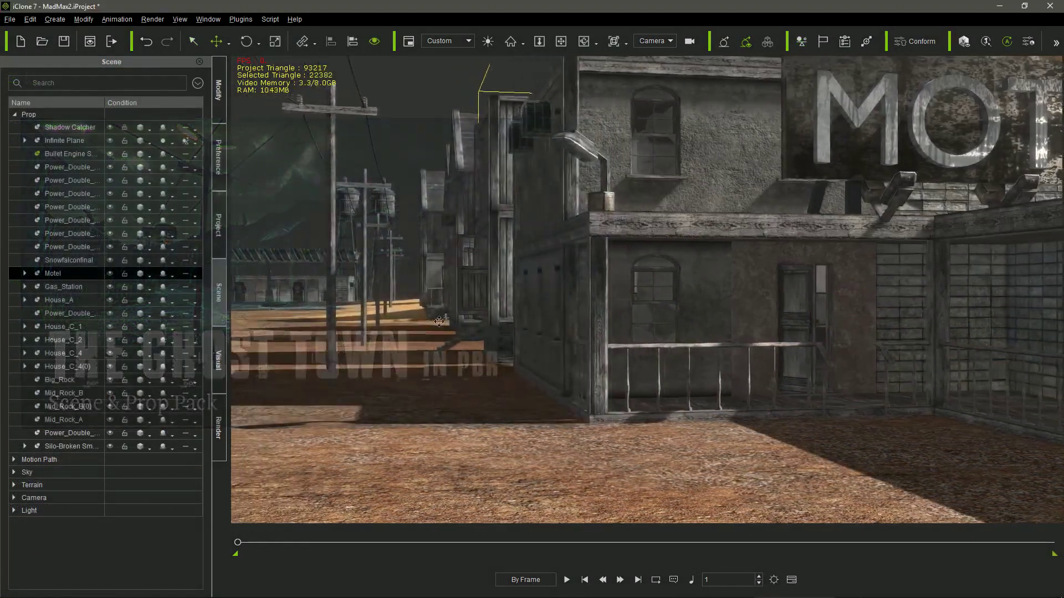
{"action": "left_click_drag", "start_coordinate": [439, 321], "coordinate": [762, 310]}
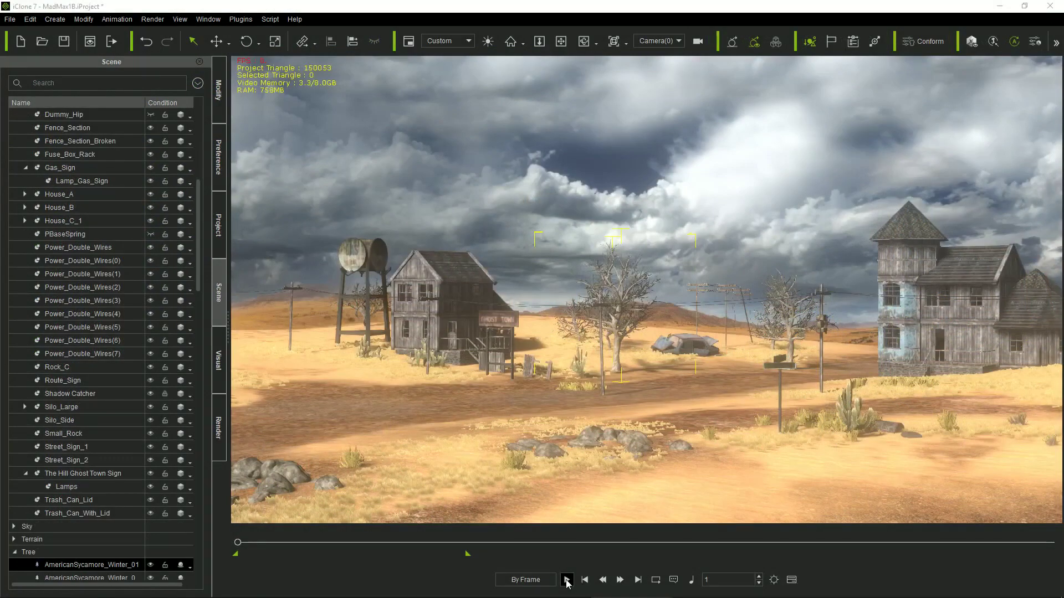
Play the ghost town scene's animation on the timeline.
{"action": "left_click", "coordinate": [566, 579]}
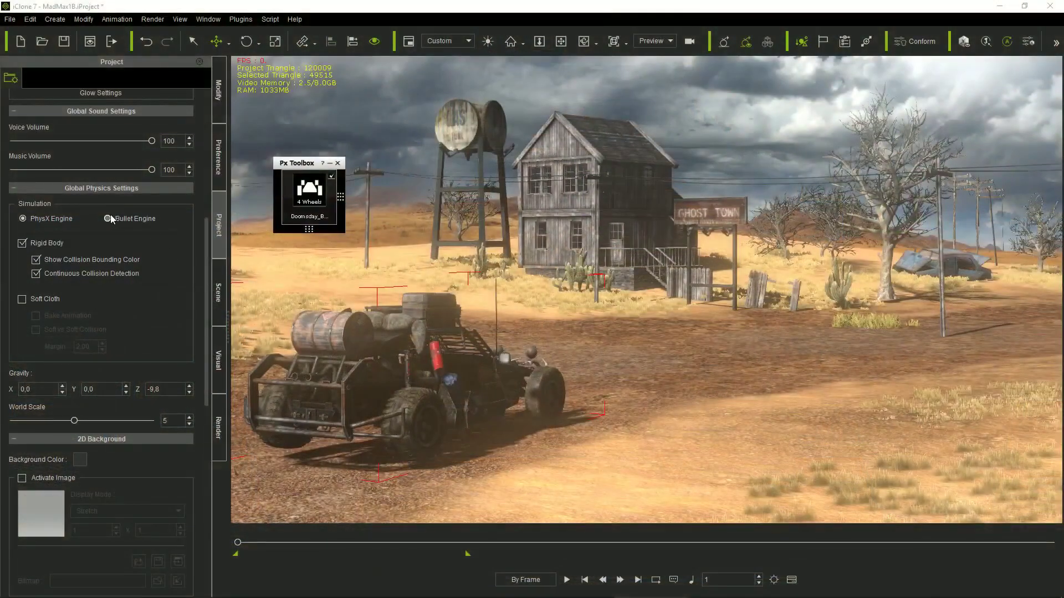
Simulate the buggy's drive with the Bullet engine, rewind, then replay it under PhysX.
{"action": "left_click", "coordinate": [108, 219]}
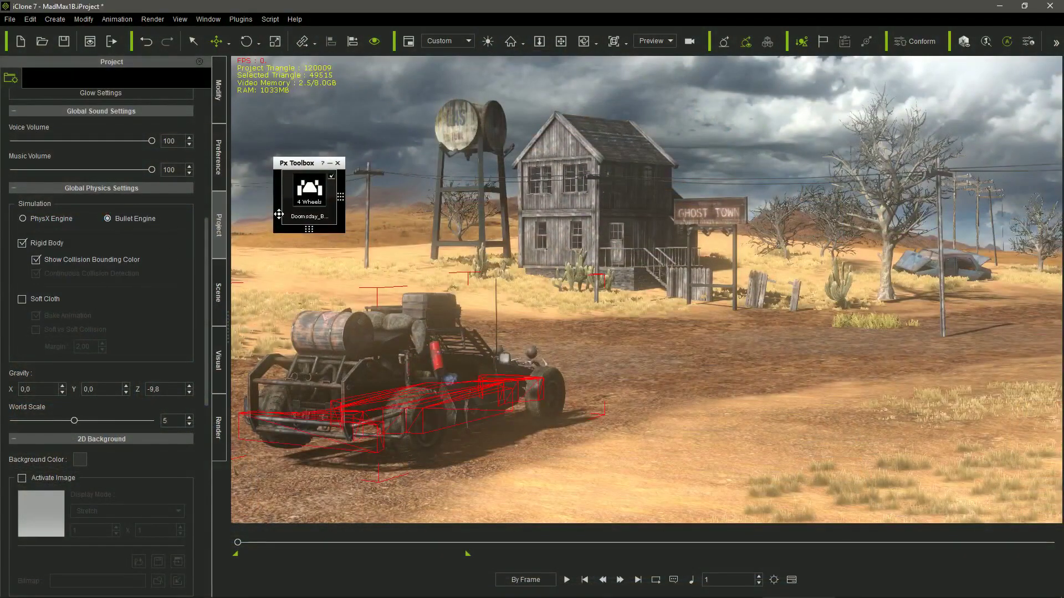
{"action": "left_click", "coordinate": [314, 206]}
{"action": "left_click", "coordinate": [298, 213]}
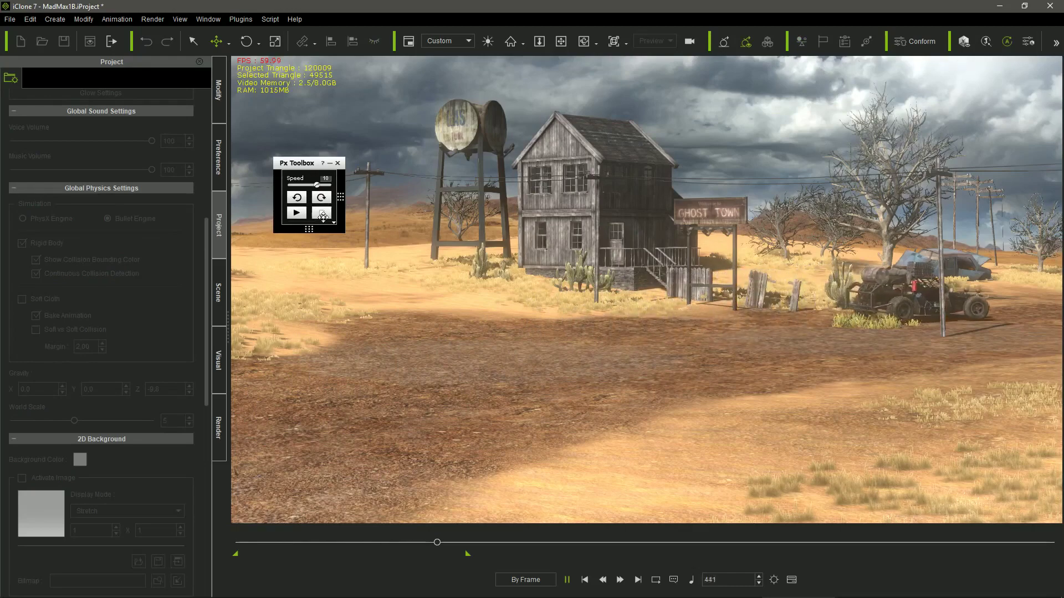
{"action": "left_click", "coordinate": [320, 214]}
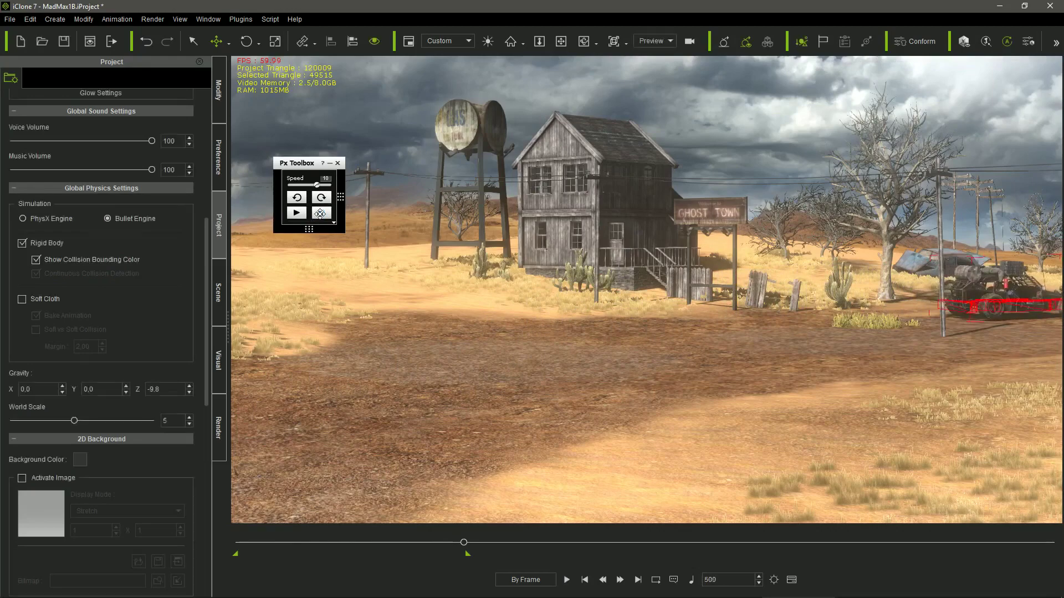
{"action": "left_click", "coordinate": [586, 580]}
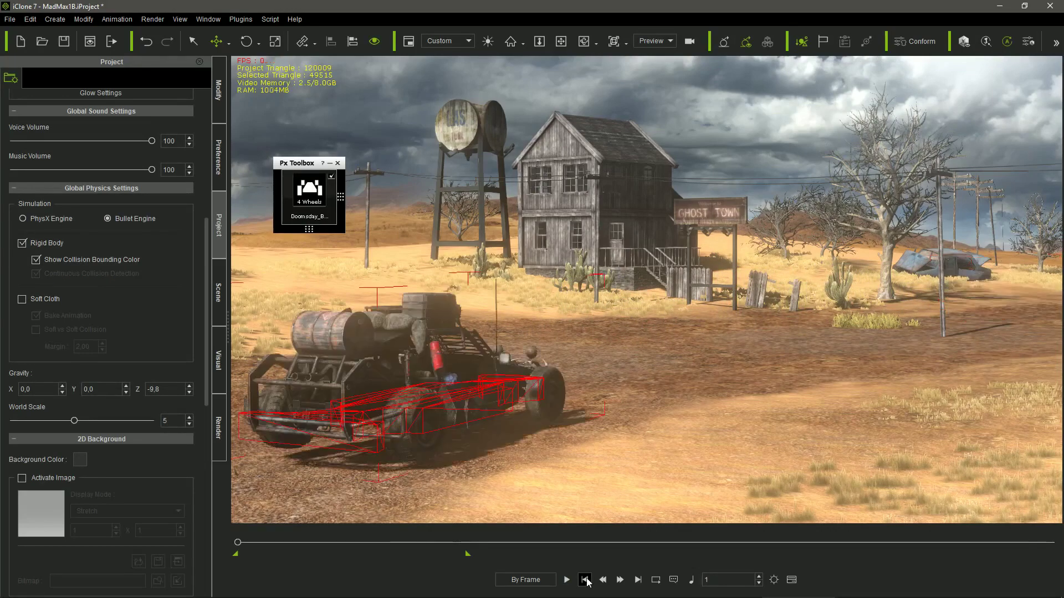
{"action": "left_click", "coordinate": [58, 218]}
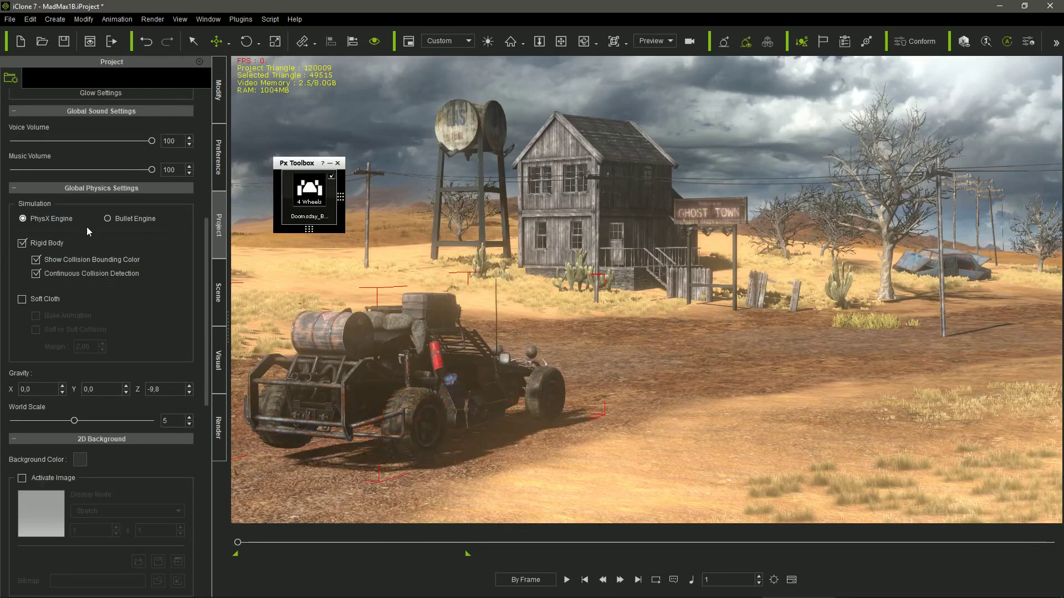
{"action": "left_click", "coordinate": [566, 581]}
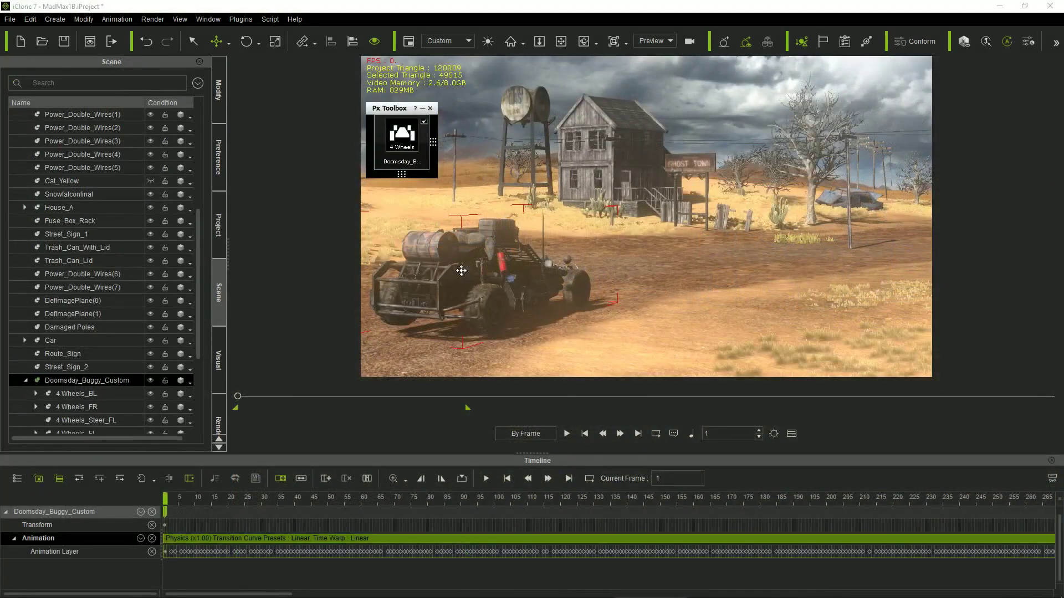
Optimize all of the buggy's curve keys at a 0.5 threshold and close the Curve Editor.
{"action": "right_click", "coordinate": [461, 270]}
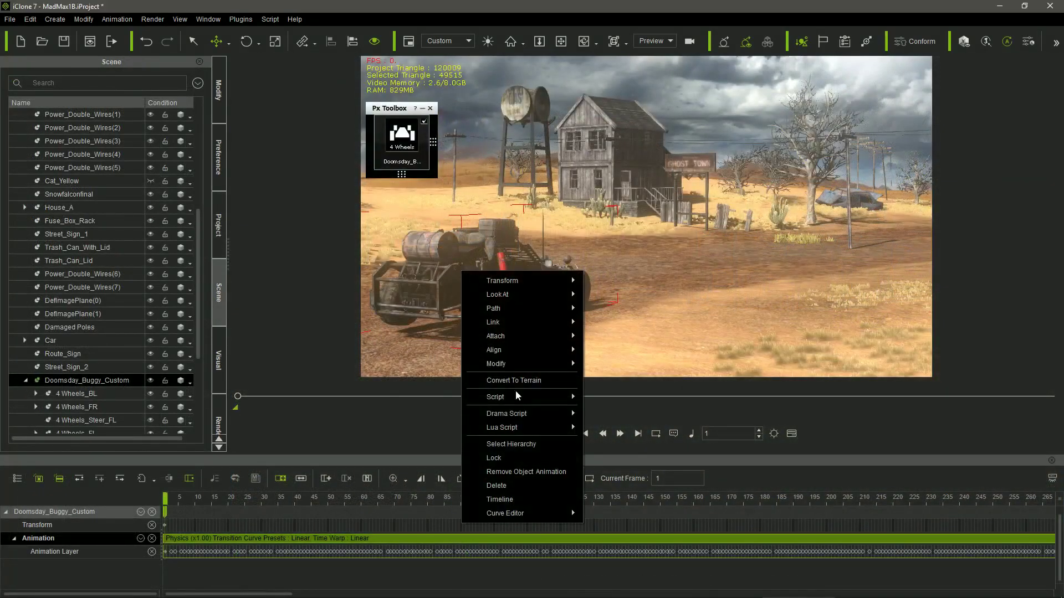
{"action": "mouse_move", "coordinate": [545, 513]}
{"action": "left_click", "coordinate": [621, 516]}
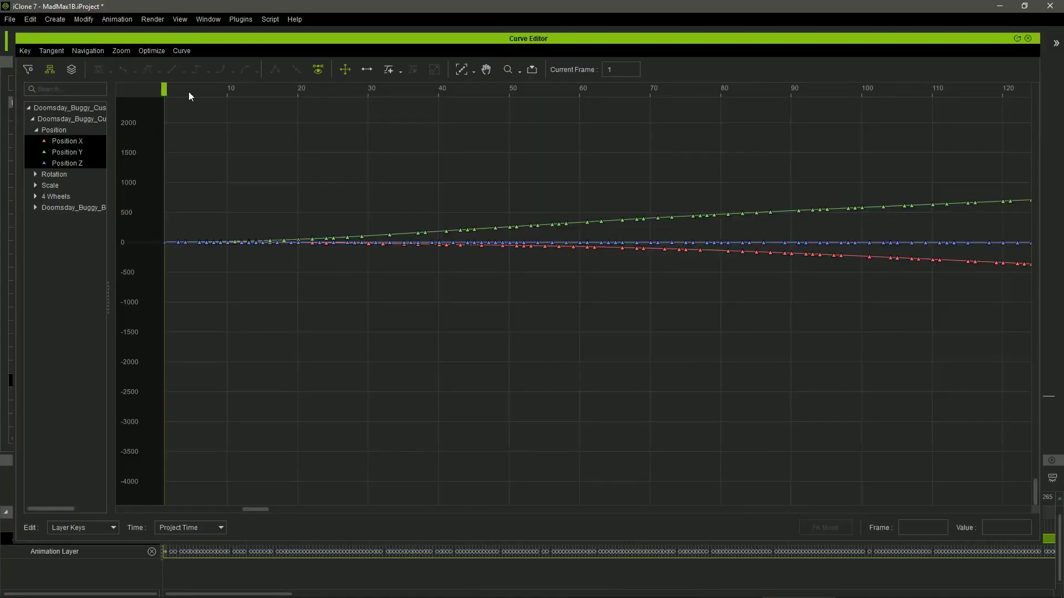
{"action": "left_click", "coordinate": [148, 52]}
{"action": "left_click", "coordinate": [178, 82]}
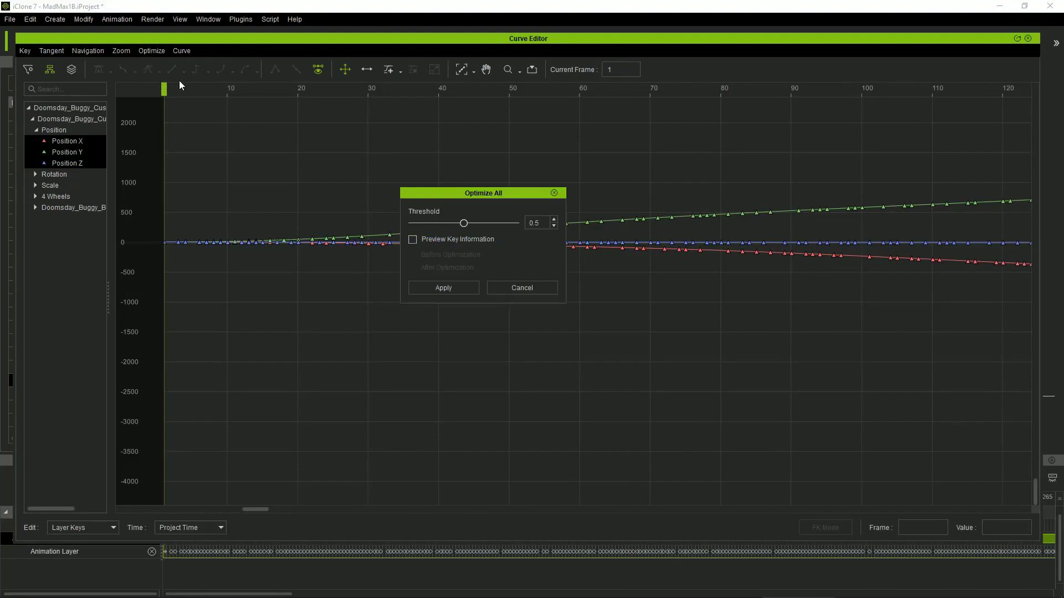
{"action": "left_click", "coordinate": [438, 288]}
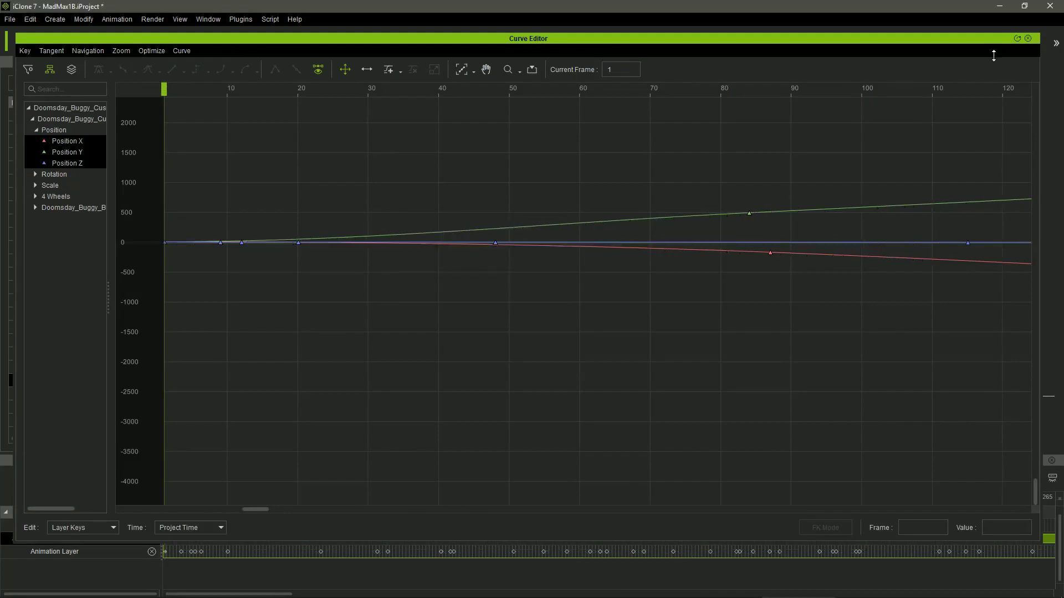
{"action": "left_click", "coordinate": [1028, 39]}
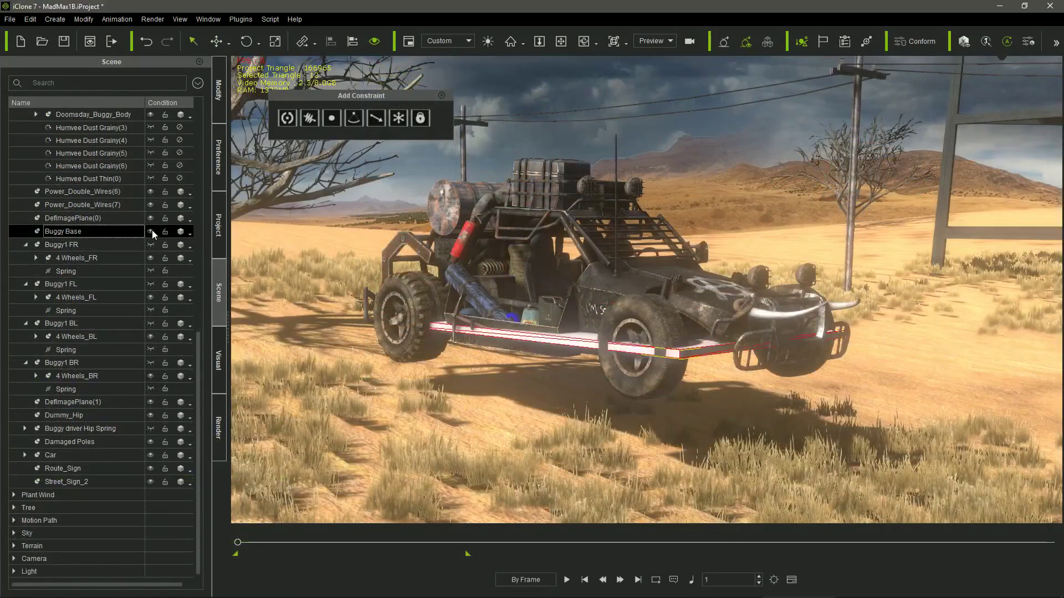
Inspect the wheel groups Buggy1 FR, FL, BL and BR one by one.
{"action": "left_click", "coordinate": [154, 243]}
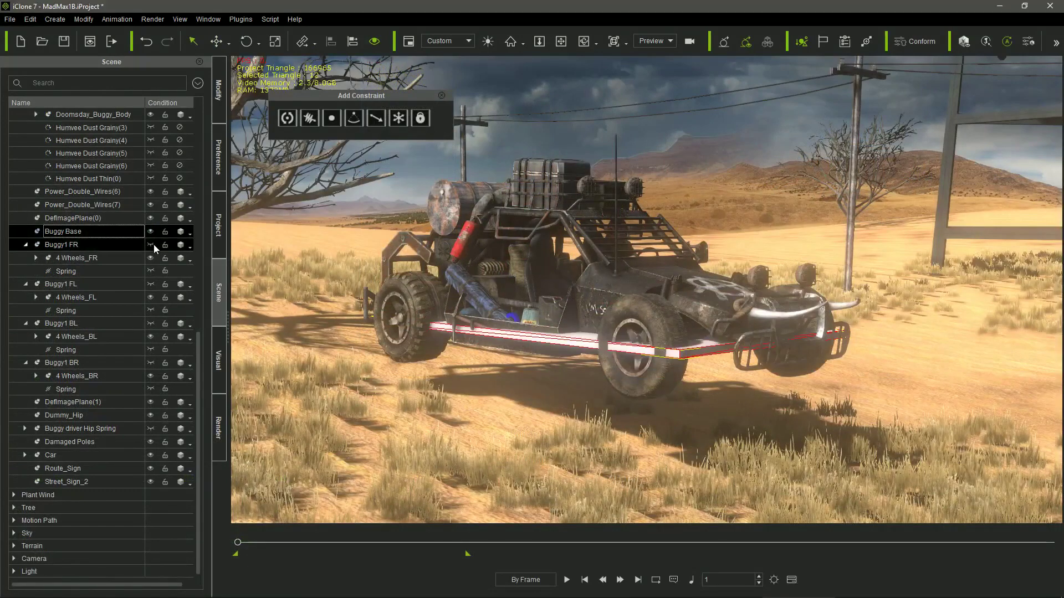
{"action": "left_click", "coordinate": [153, 283], "text": "ctrl"}
{"action": "left_click", "coordinate": [152, 284]}
{"action": "left_click", "coordinate": [149, 325], "text": "ctrl"}
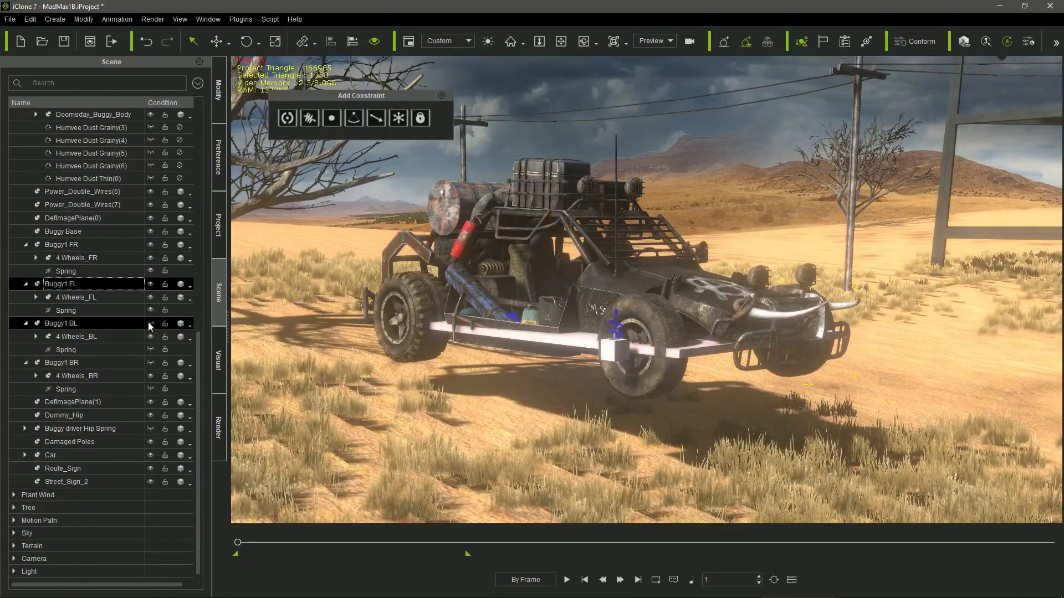
{"action": "left_click", "coordinate": [152, 362]}
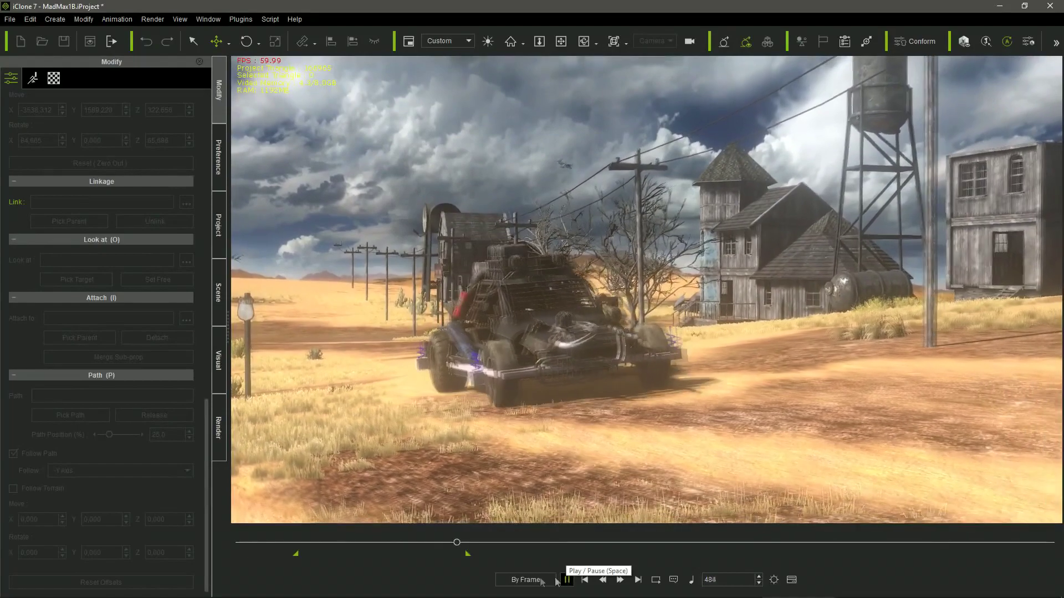
Select the Humvee Dust Grainy effect and replay the buggy's drive with motion blur.
{"action": "left_click", "coordinate": [576, 580]}
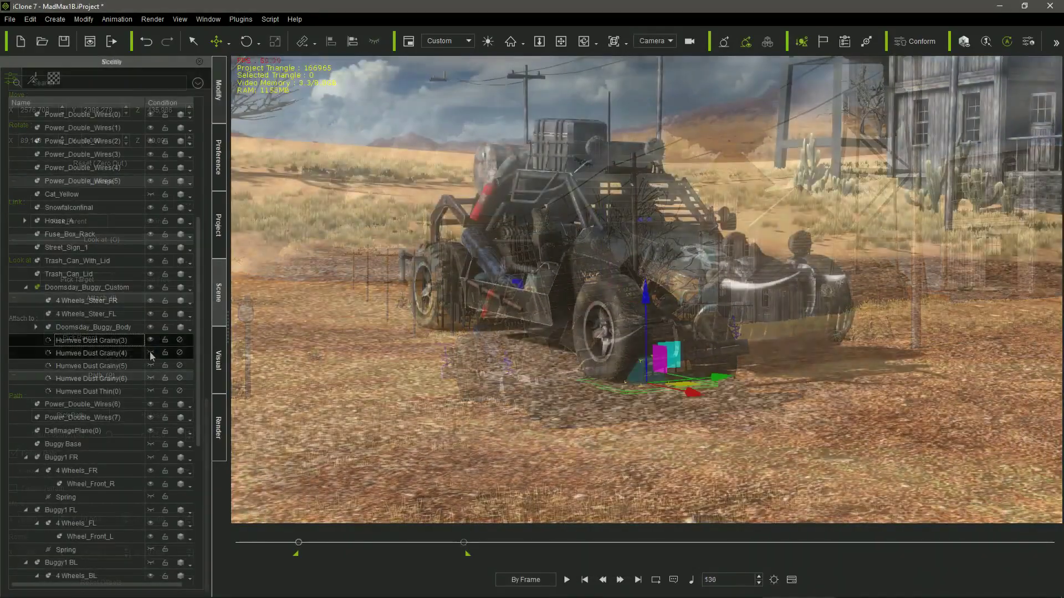
{"action": "left_click", "coordinate": [149, 363]}
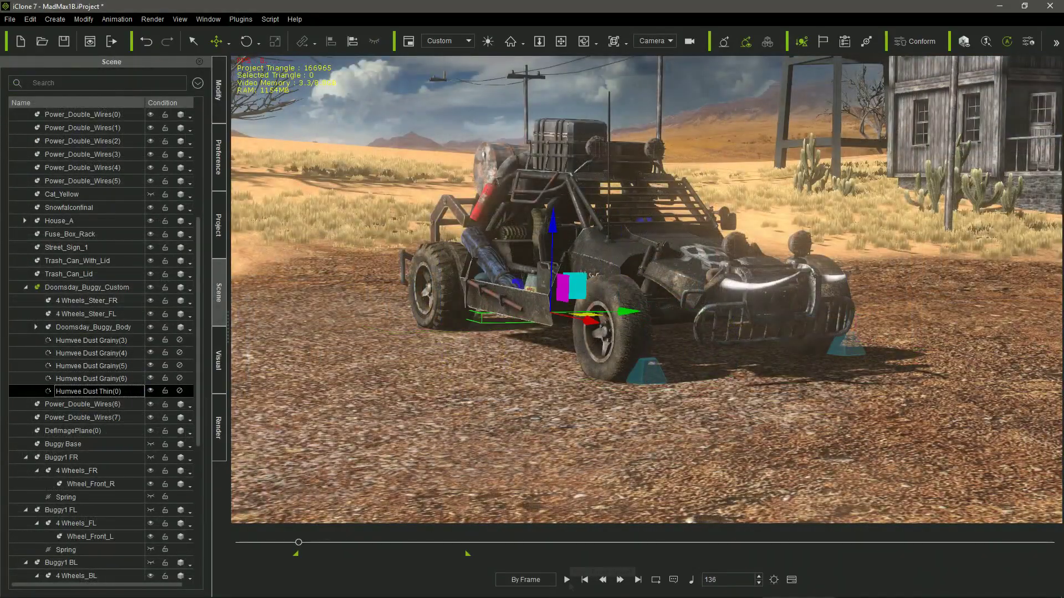
{"action": "left_click", "coordinate": [566, 580]}
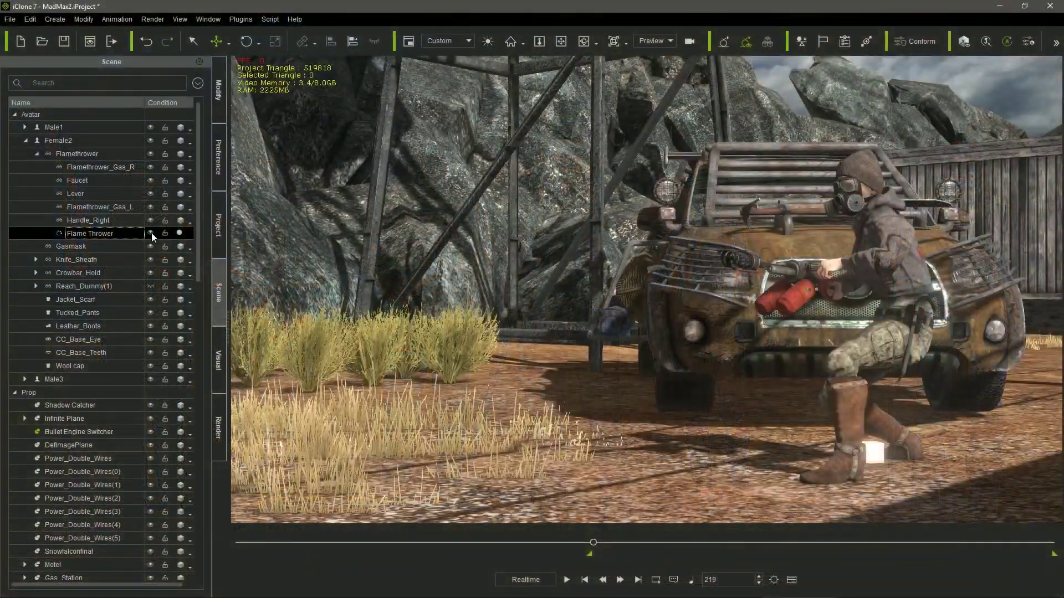
Review the Flame Thrower effect's Modify settings and play the flamethrower animation.
{"action": "left_click", "coordinate": [219, 105]}
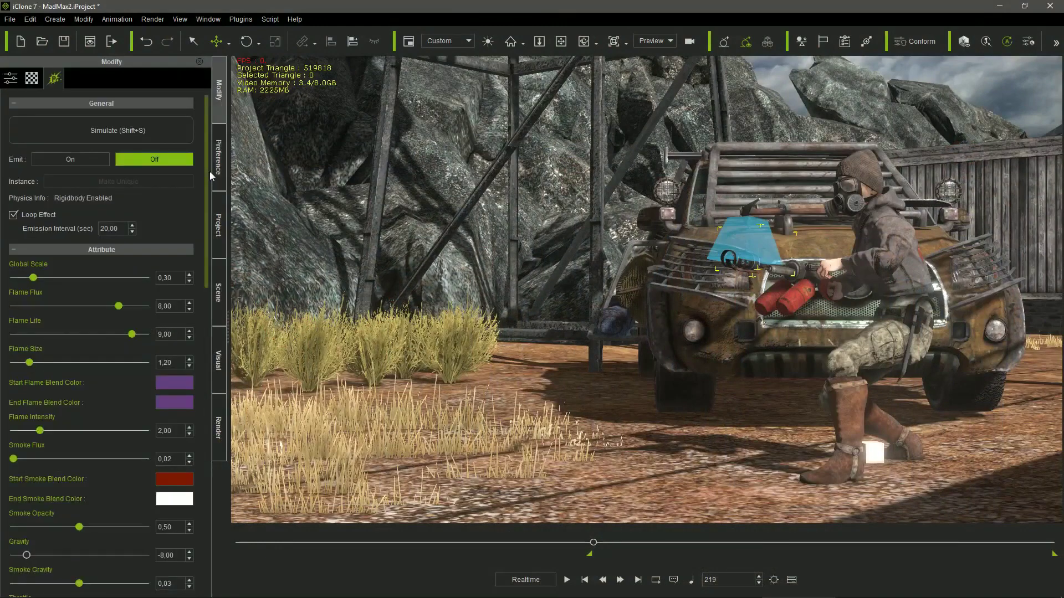
{"action": "left_click_drag", "start_coordinate": [210, 176], "coordinate": [211, 473]}
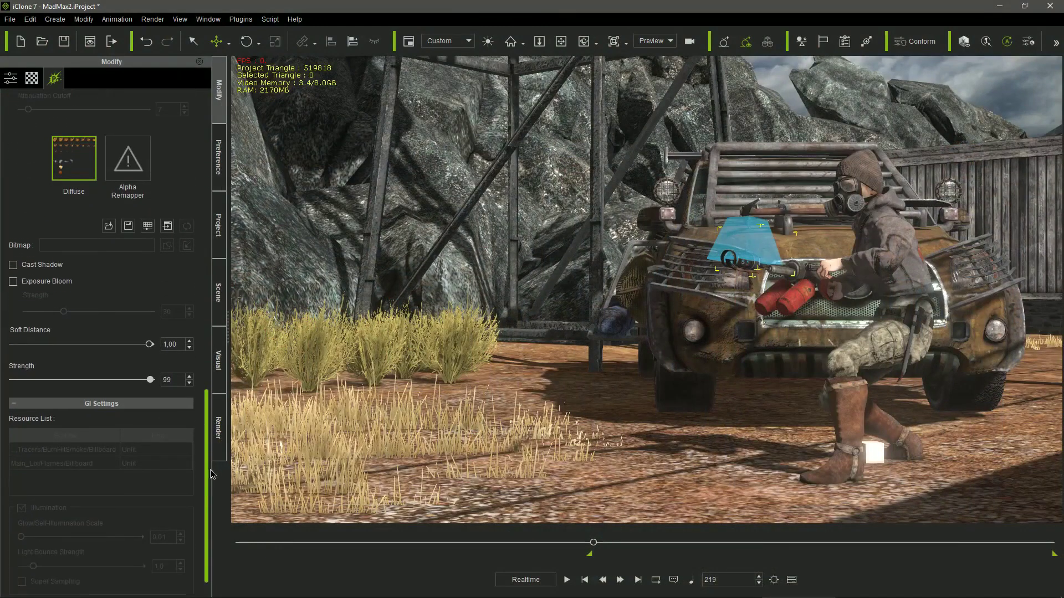
{"action": "key", "text": "F6"}
{"action": "left_click", "coordinate": [566, 579]}
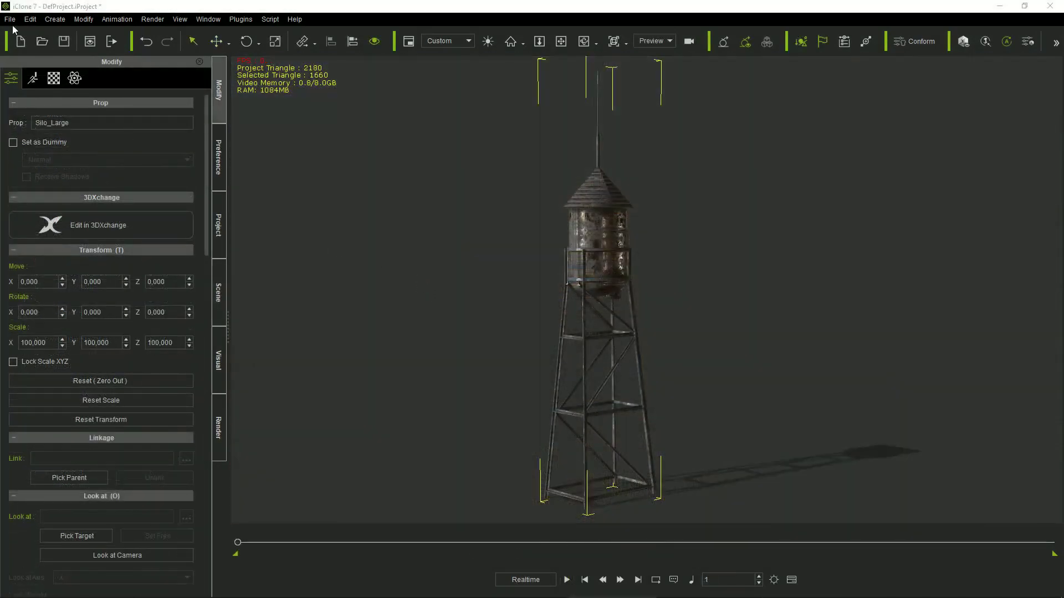
Export the Silo_Large water tower as FBX and advance its animation to scatter the legs.
{"action": "left_click", "coordinate": [10, 20]}
{"action": "mouse_move", "coordinate": [52, 111]}
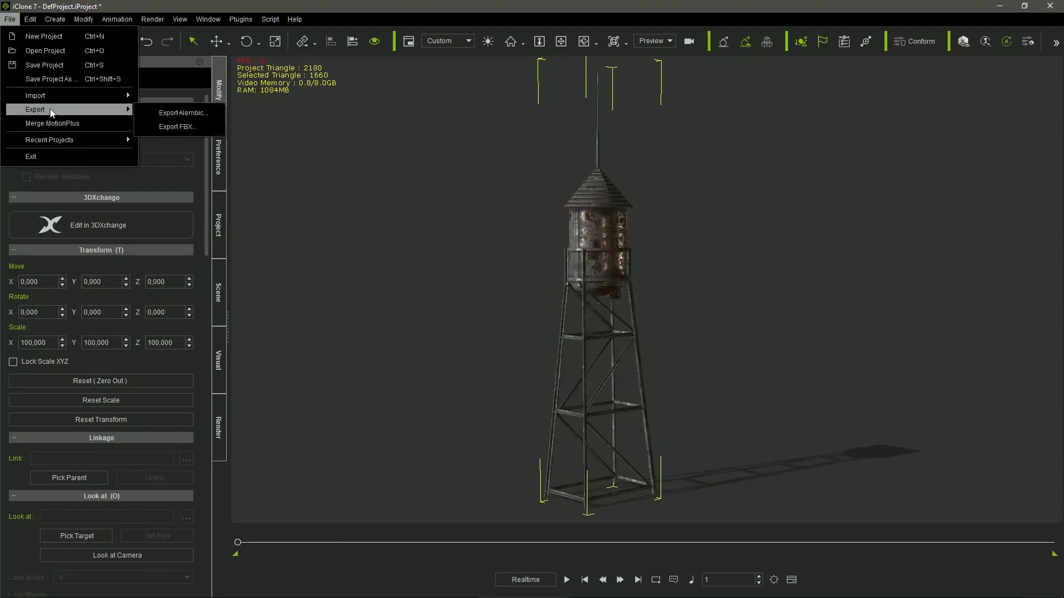
{"action": "left_click", "coordinate": [195, 127]}
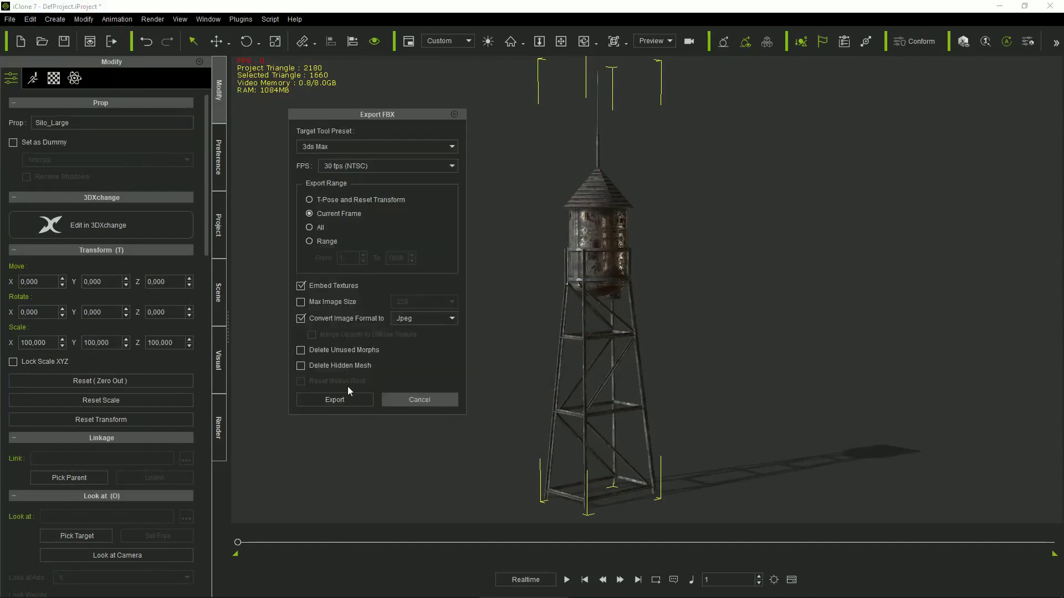
{"action": "left_click", "coordinate": [334, 400]}
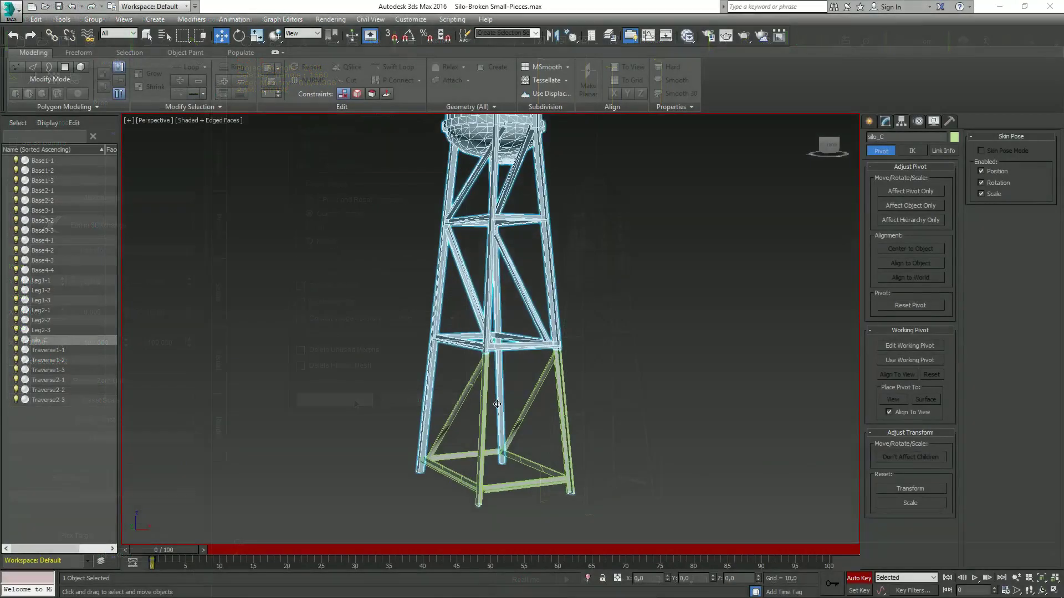
{"action": "scroll", "coordinate": [497, 404], "scroll_direction": "up", "scroll_amount": 3}
{"action": "left_click_drag", "start_coordinate": [167, 551], "coordinate": [872, 581]}
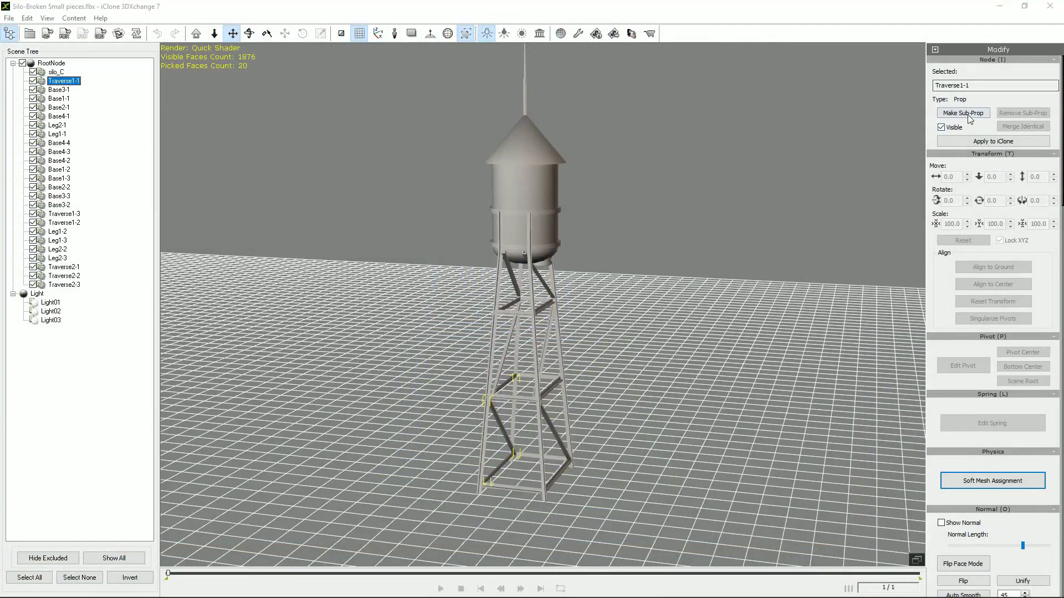
Make Traverse1-1, Base3-1, Base1-1 and Base2-1 each a sub-prop.
{"action": "left_click", "coordinate": [964, 113]}
{"action": "left_click", "coordinate": [60, 99]}
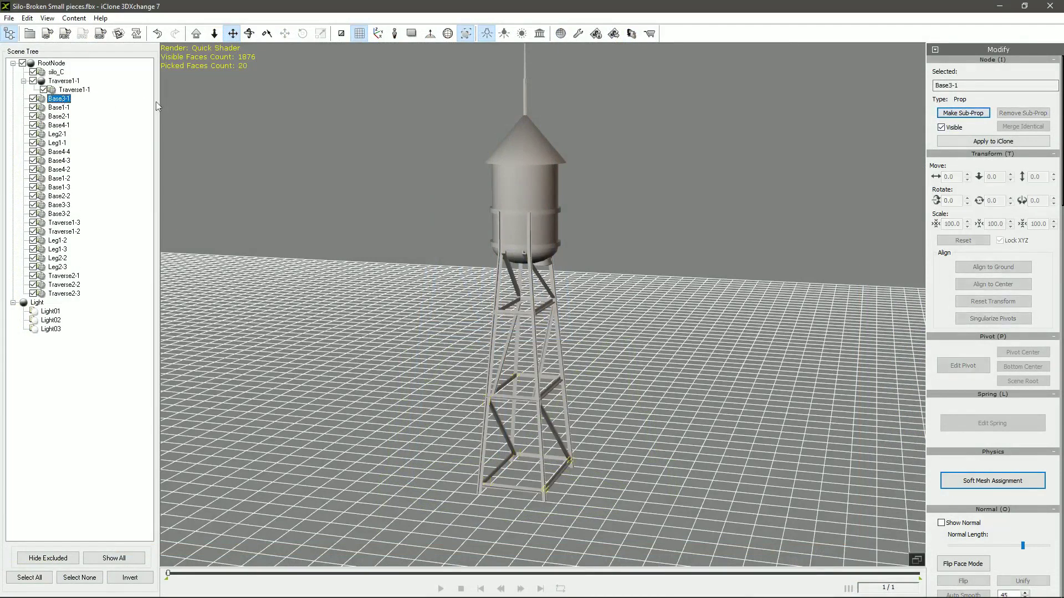
{"action": "left_click", "coordinate": [962, 113]}
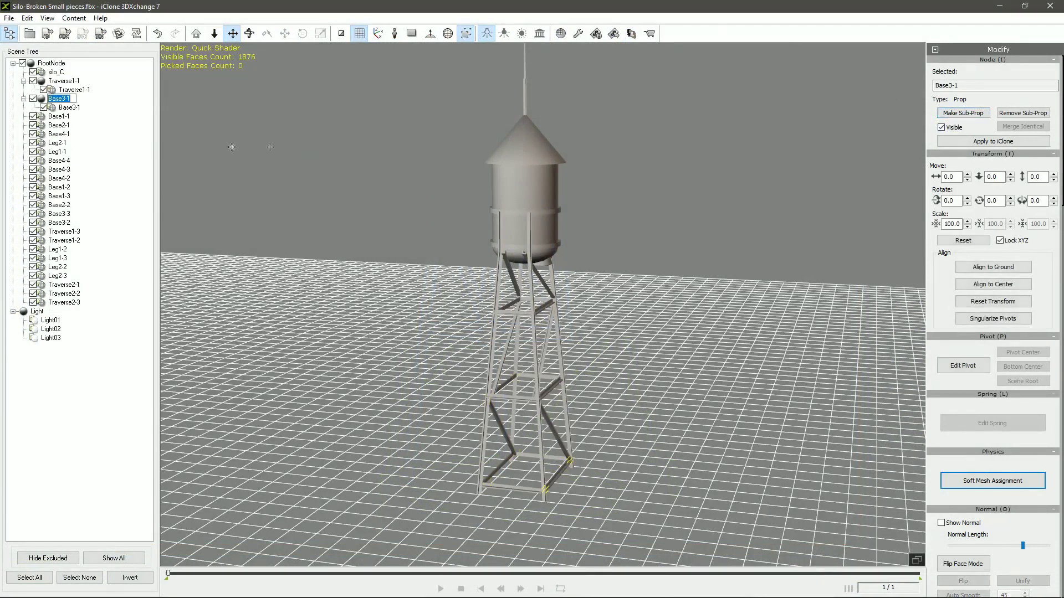
{"action": "left_click", "coordinate": [59, 117]}
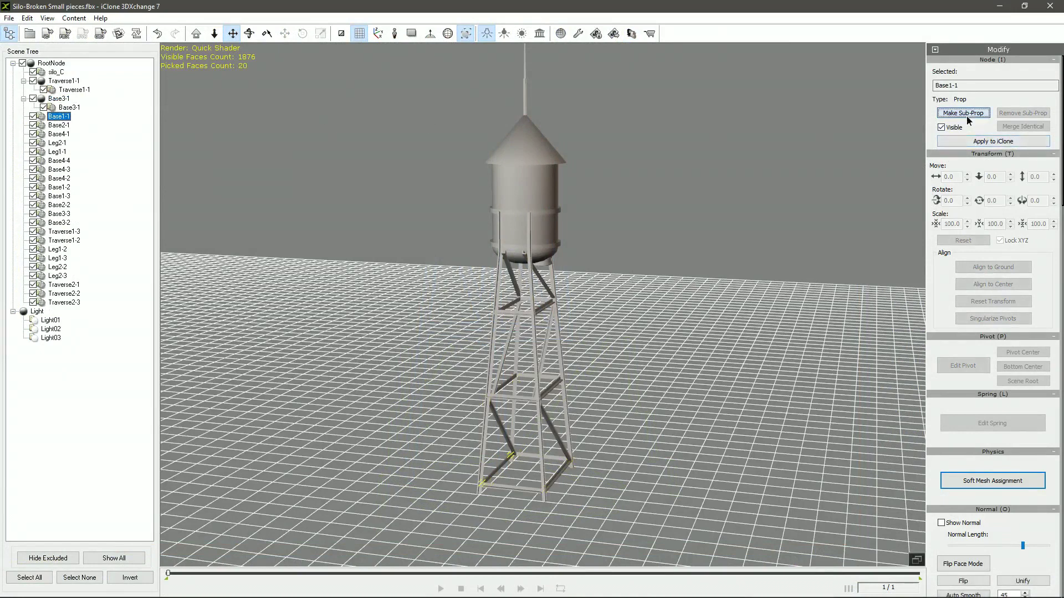
{"action": "left_click", "coordinate": [964, 115]}
{"action": "left_click", "coordinate": [59, 135]}
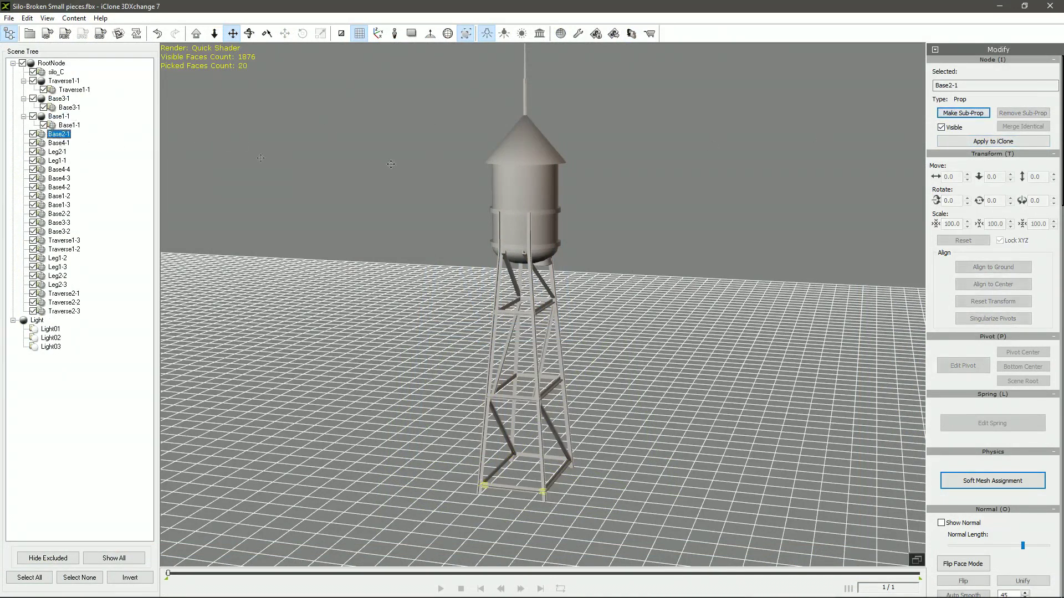
{"action": "left_click", "coordinate": [979, 115]}
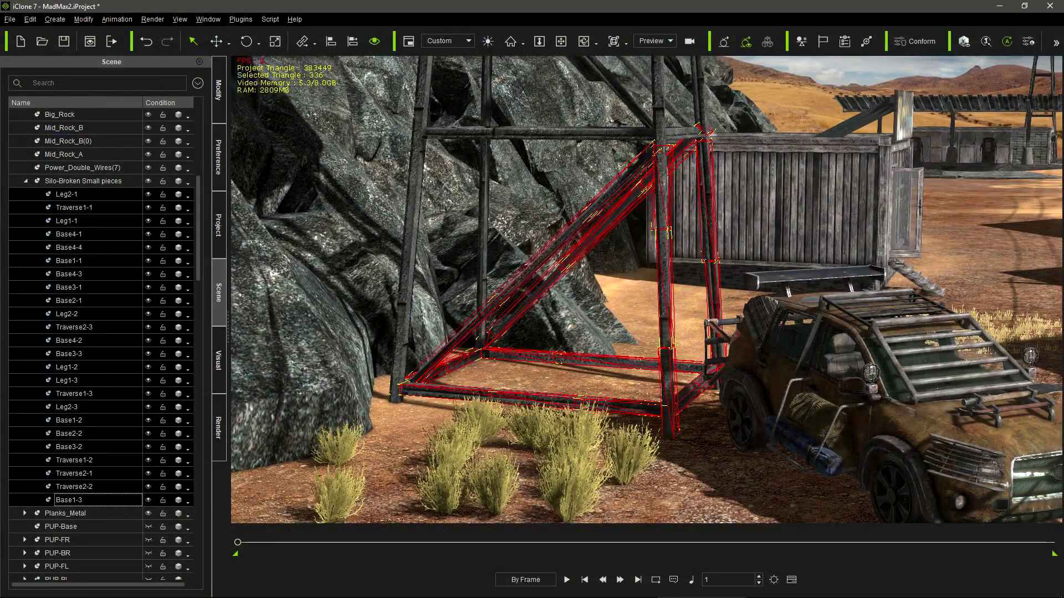
Play the wasteland scene to watch the vehicle crash.
{"action": "left_click", "coordinate": [566, 579]}
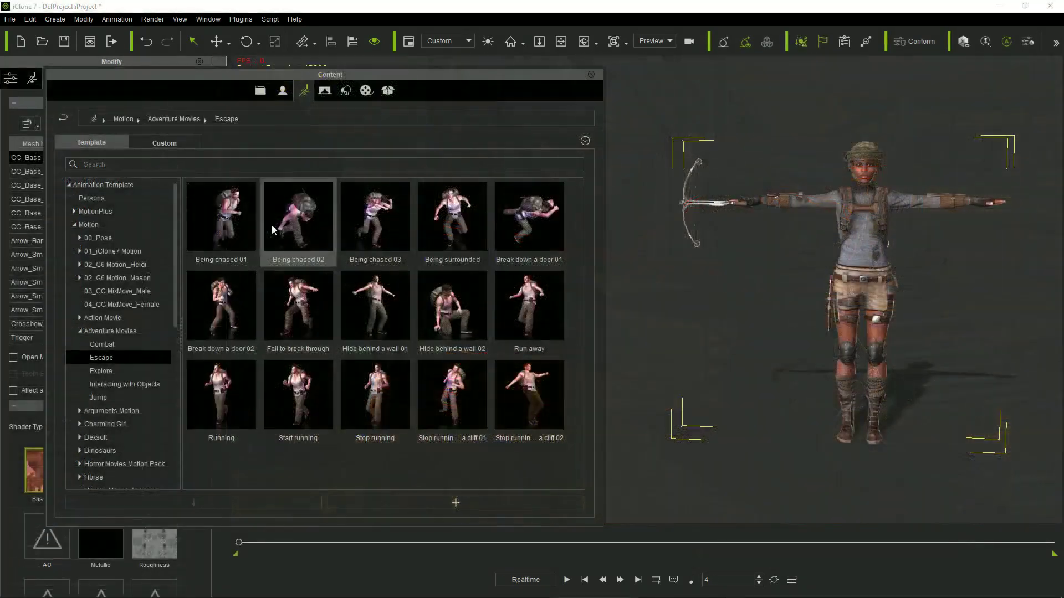
Apply Being surrounded to the character, then add reach effectors on the gunner's hands and feet.
{"action": "left_click_drag", "start_coordinate": [471, 208], "coordinate": [859, 222]}
{"action": "key", "text": "space"}
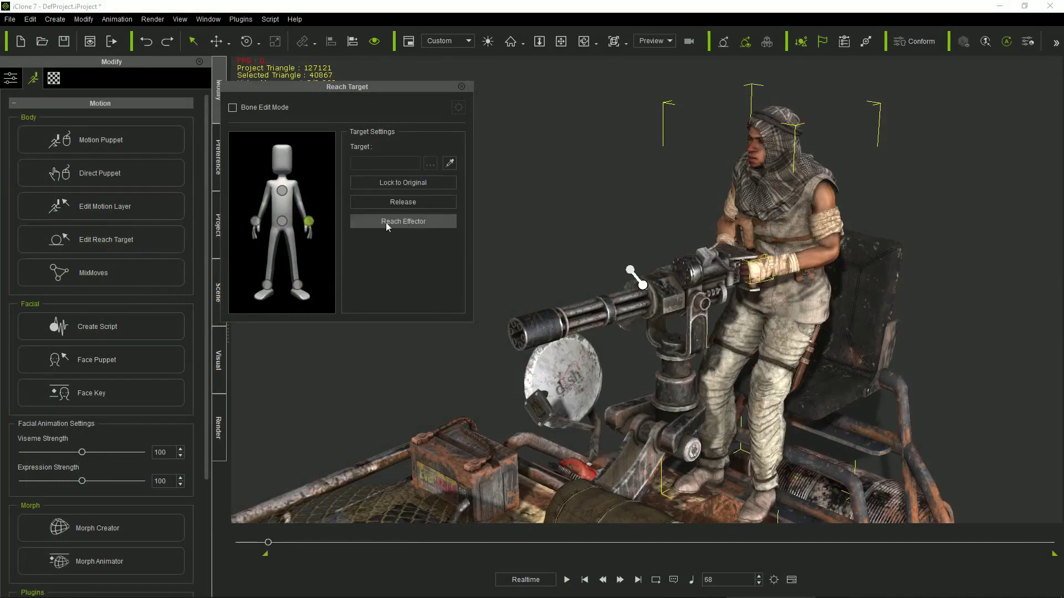
{"action": "left_click", "coordinate": [387, 223]}
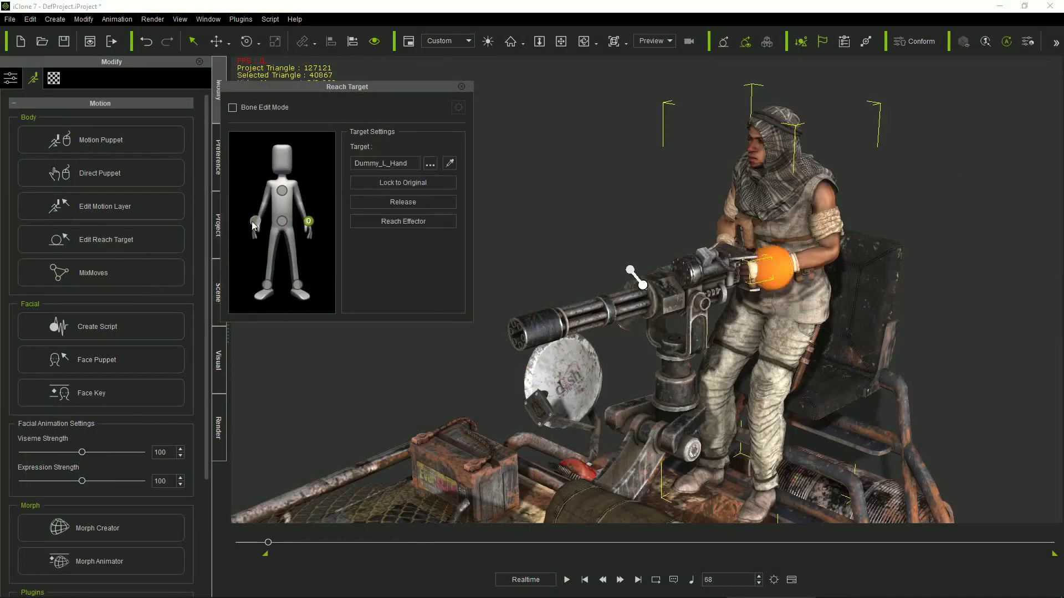
{"action": "left_click", "coordinate": [298, 286]}
{"action": "left_click", "coordinate": [414, 223]}
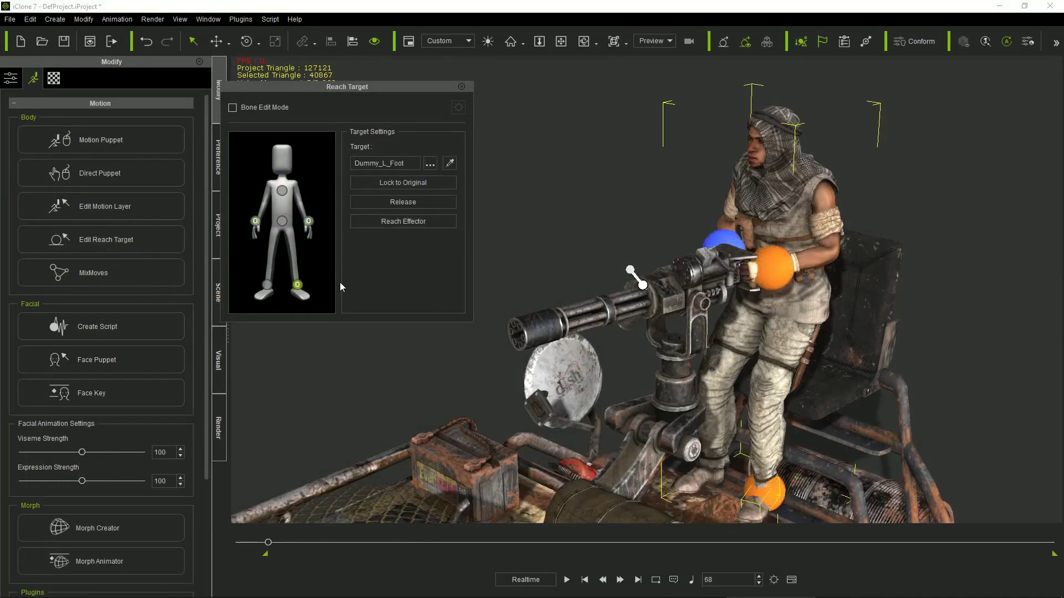
{"action": "left_click", "coordinate": [404, 220]}
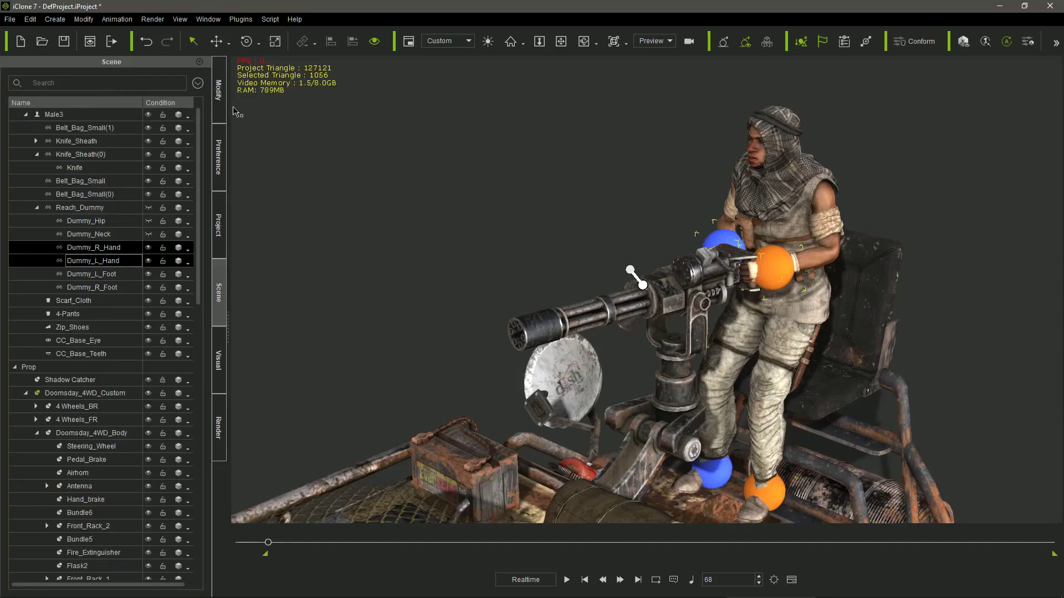
Detach the prop from the reach dummy and rotate MG_Body about 4.45 degrees on Z.
{"action": "left_click", "coordinate": [219, 105]}
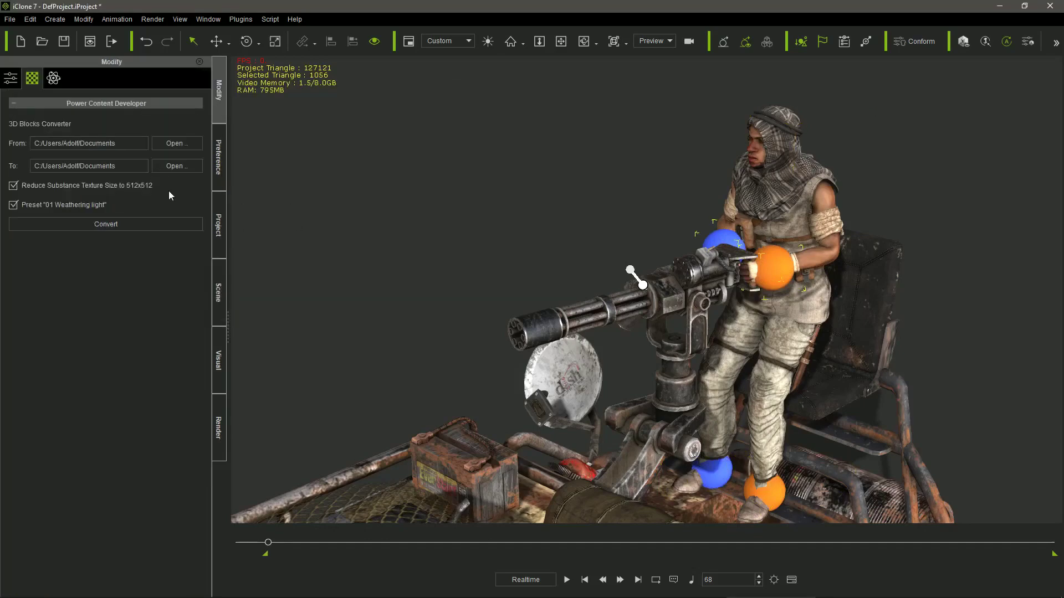
{"action": "left_click", "coordinate": [13, 79]}
{"action": "left_click", "coordinate": [156, 317]}
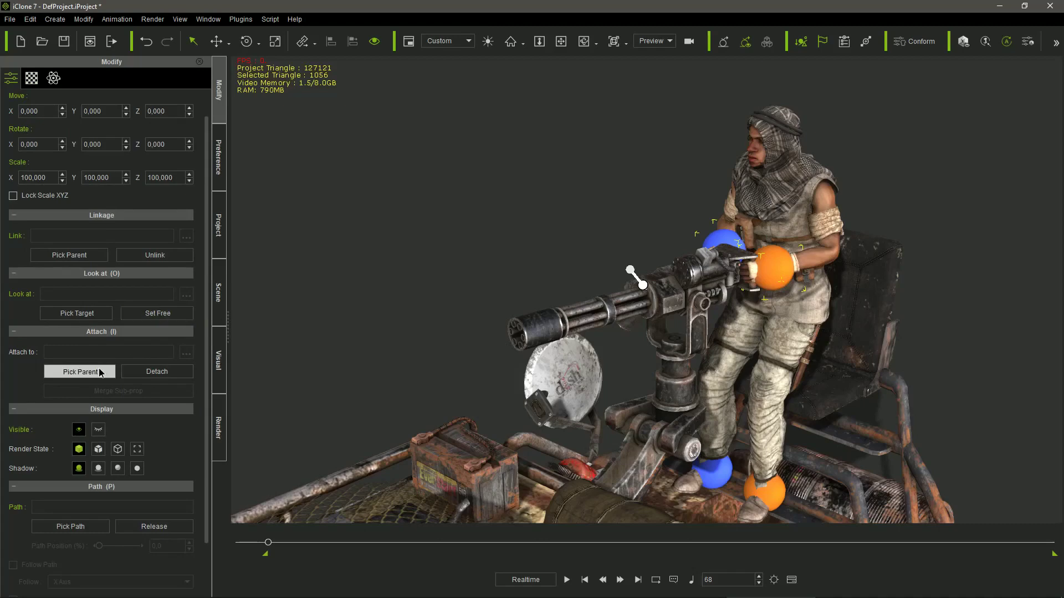
{"action": "left_click", "coordinate": [692, 272]}
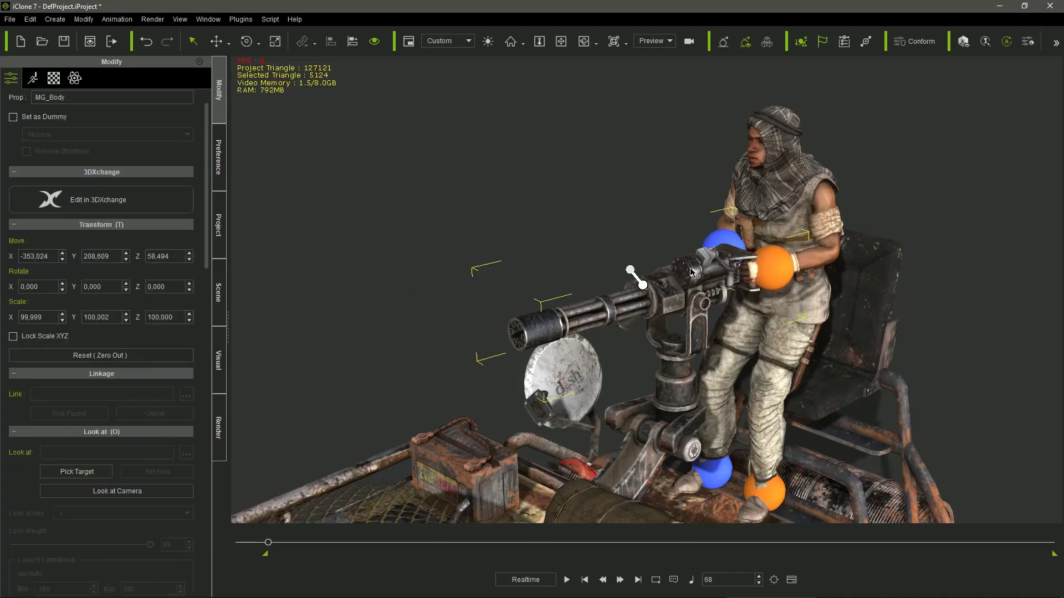
{"action": "left_click_drag", "start_coordinate": [704, 293], "coordinate": [710, 319]}
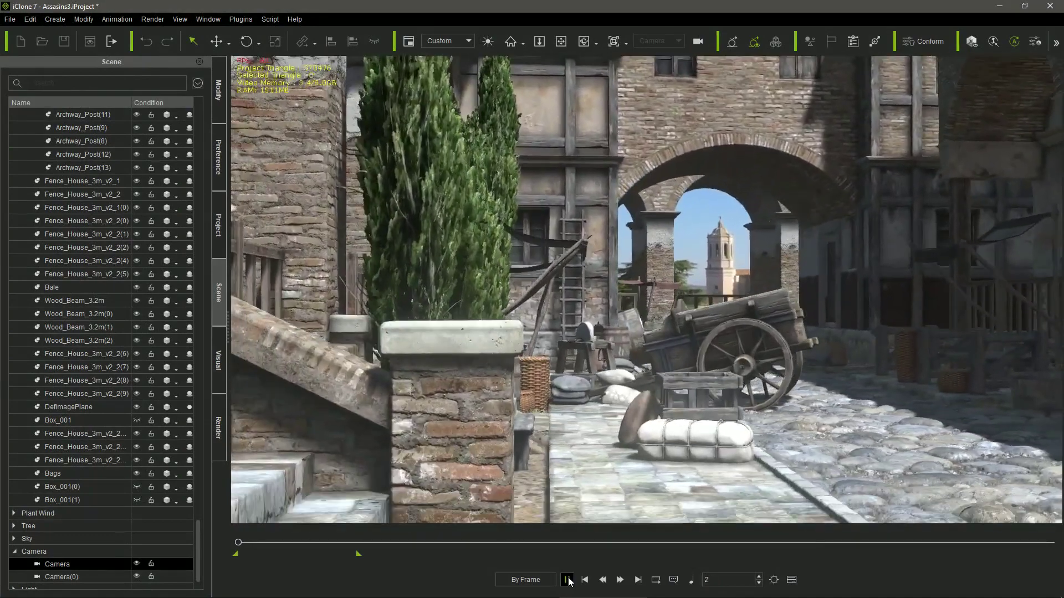
Replay the town camera flythrough from the start and stop it inside the tavern.
{"action": "left_click", "coordinate": [567, 579]}
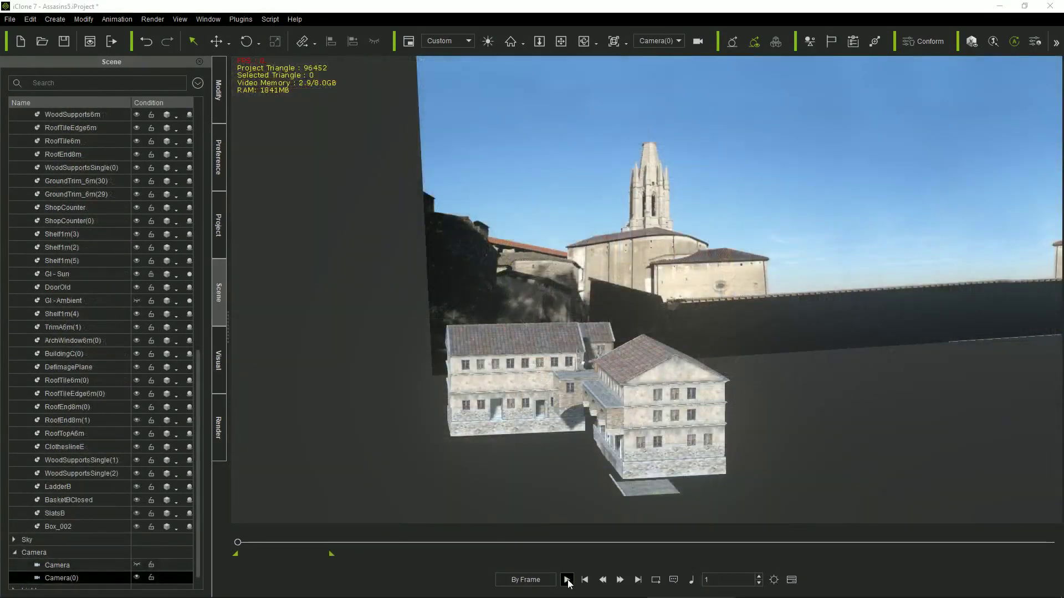
{"action": "left_click", "coordinate": [567, 579]}
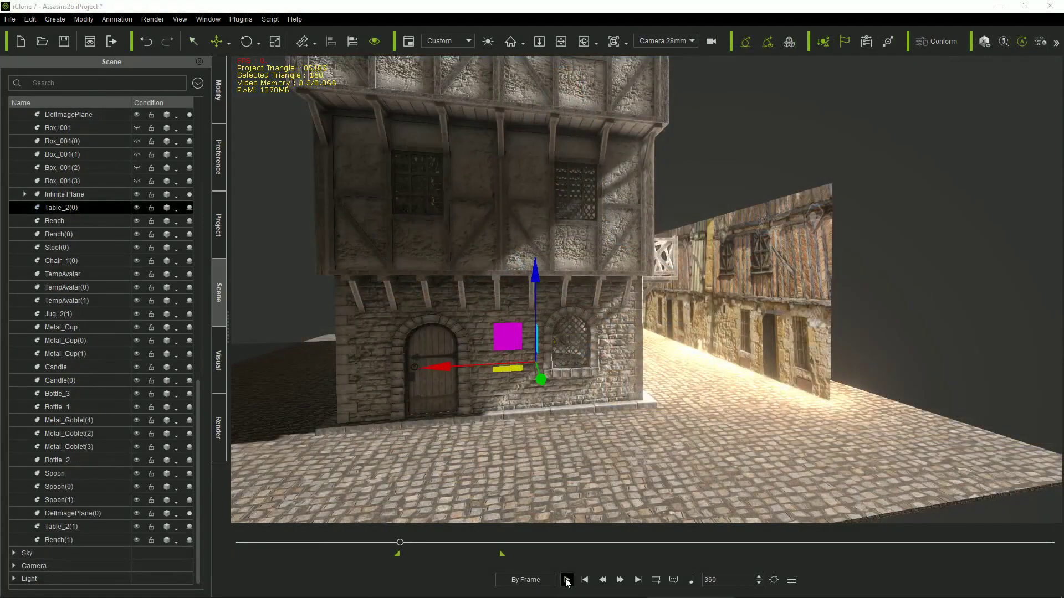
{"action": "left_click", "coordinate": [566, 580]}
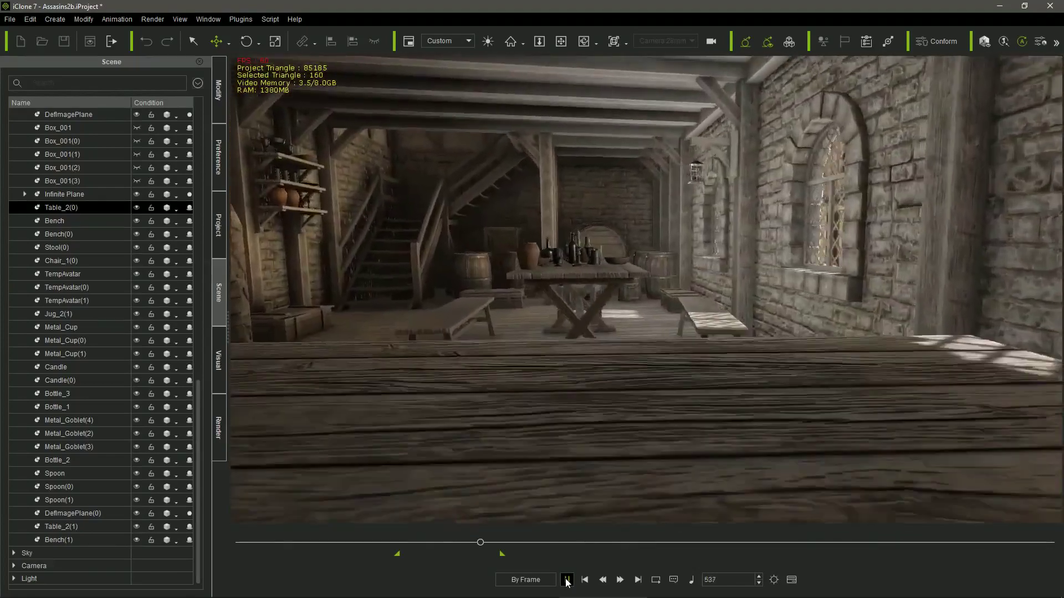
{"action": "left_click", "coordinate": [566, 580]}
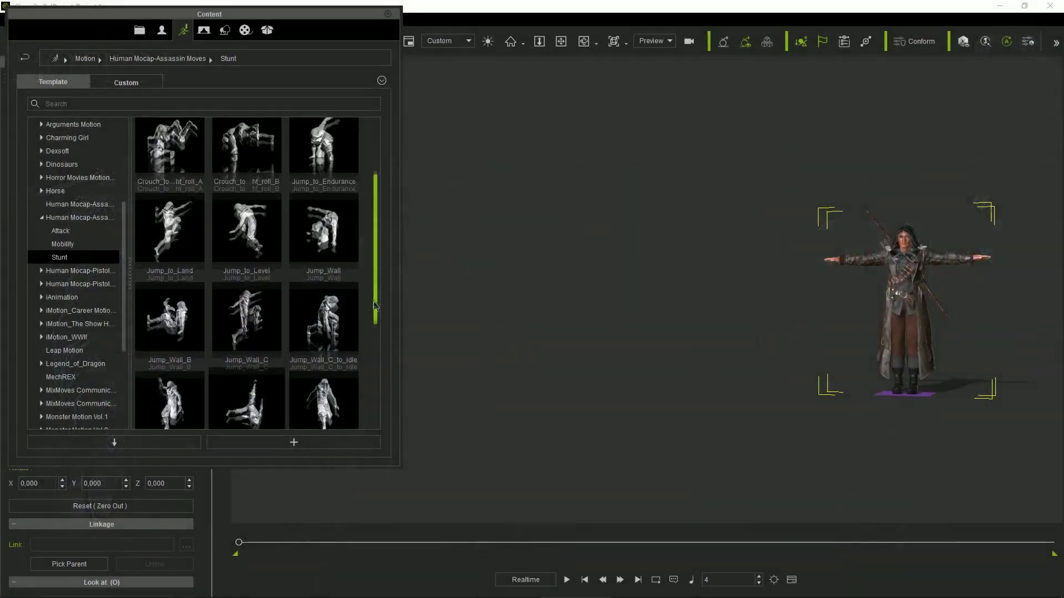
Apply Jump_to_Endurance to the hooded character and play the jump motion.
{"action": "scroll", "coordinate": [375, 305], "scroll_direction": "up", "scroll_amount": 2}
{"action": "left_click_drag", "start_coordinate": [323, 227], "coordinate": [881, 272]}
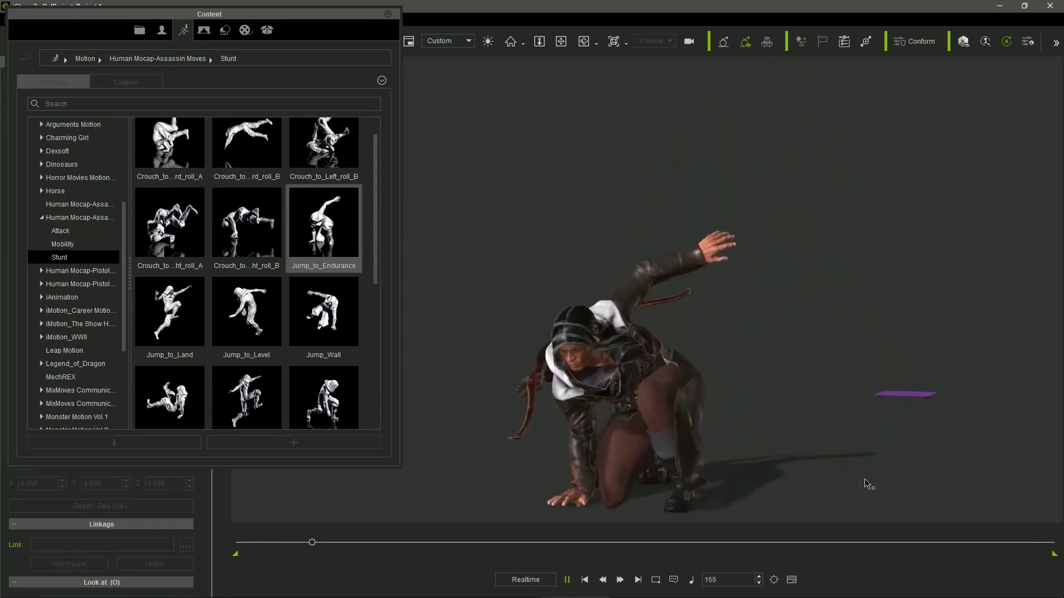
{"action": "key", "text": "space"}
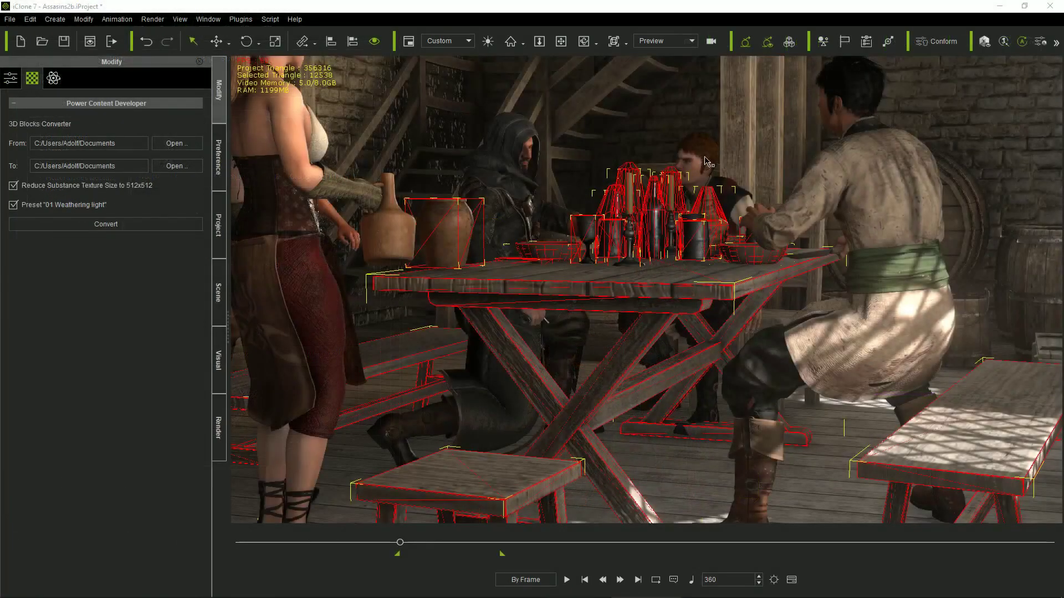
Look down on the table and step the brawl forward until the table tips over.
{"action": "right_click_drag", "start_coordinate": [701, 176], "coordinate": [785, 248]}
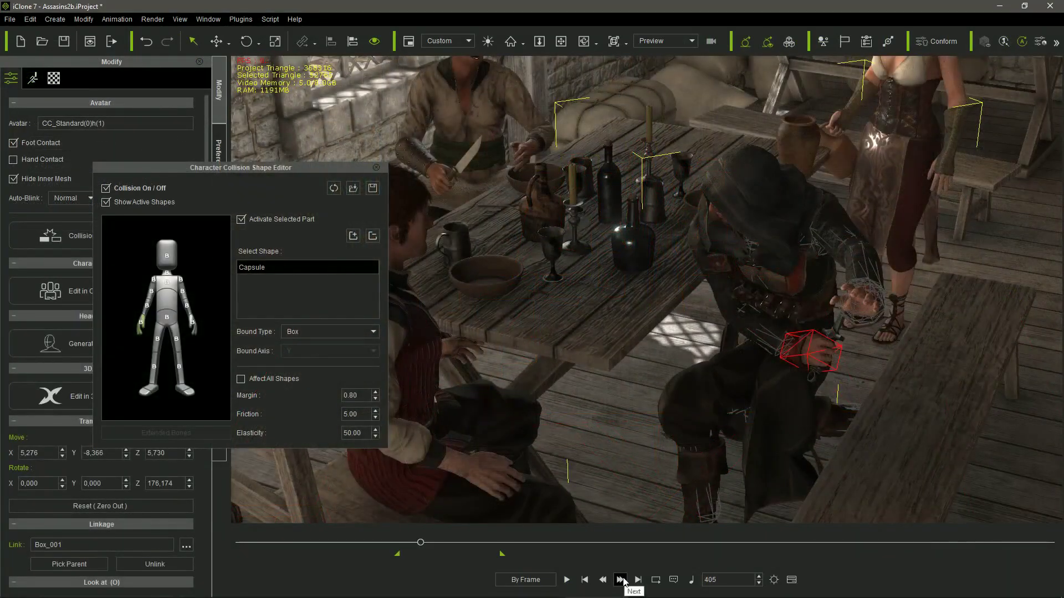
{"action": "left_click", "coordinate": [620, 580]}
{"action": "left_click", "coordinate": [621, 579]}
{"action": "left_click", "coordinate": [620, 580]}
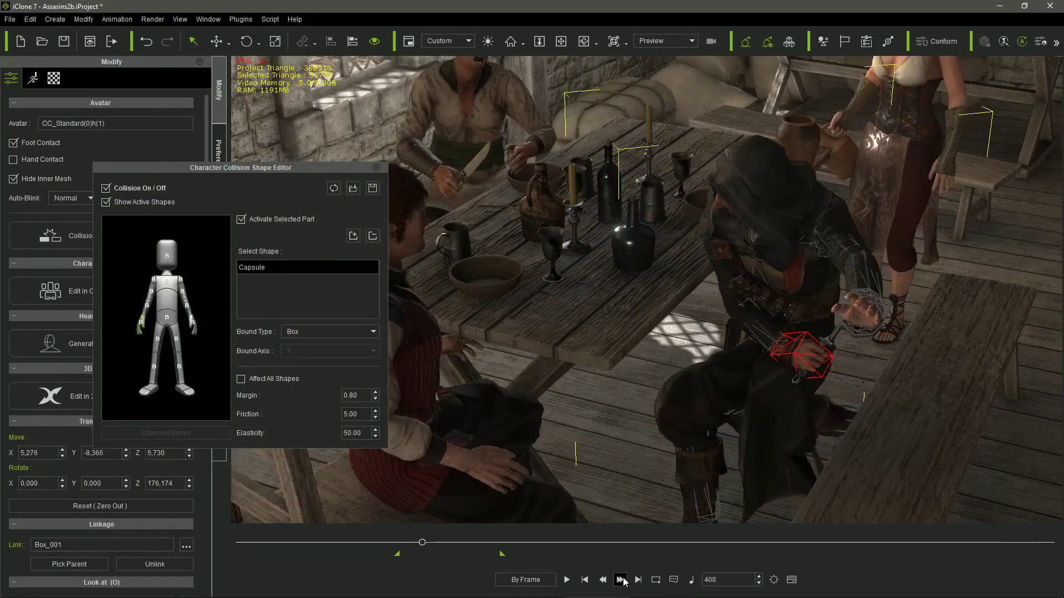
{"action": "left_click", "coordinate": [621, 580]}
{"action": "left_click", "coordinate": [621, 579]}
{"action": "left_click", "coordinate": [620, 580]}
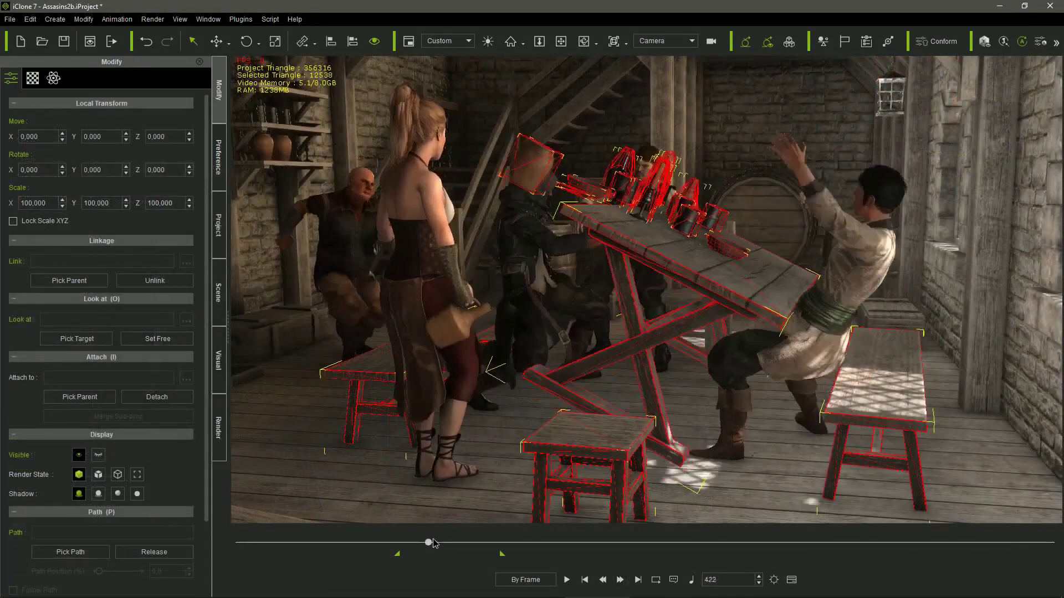
{"action": "left_click_drag", "start_coordinate": [432, 543], "coordinate": [492, 544]}
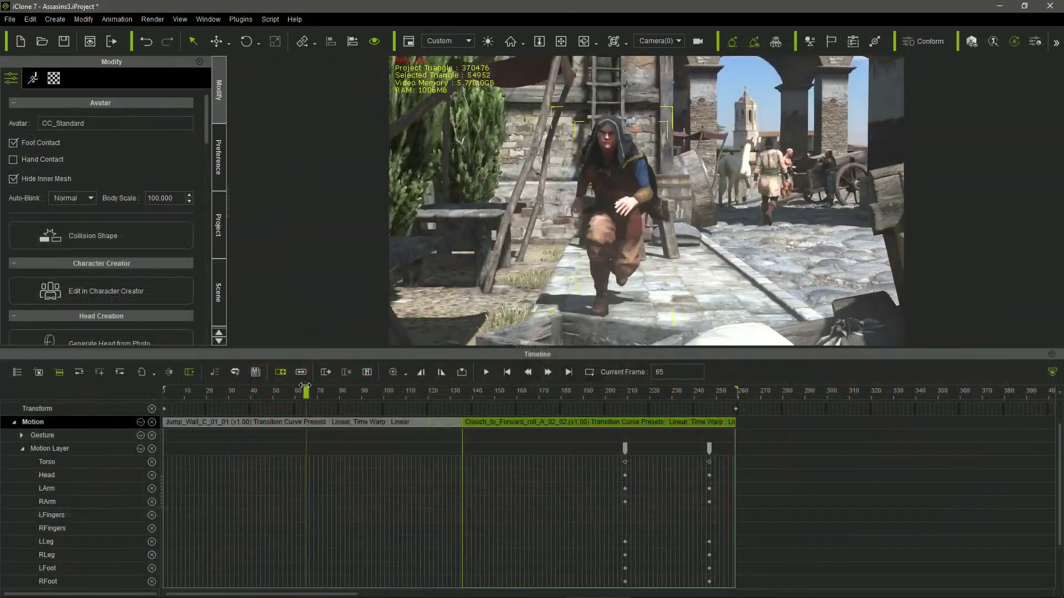
{"action": "left_click_drag", "start_coordinate": [305, 386], "coordinate": [575, 404]}
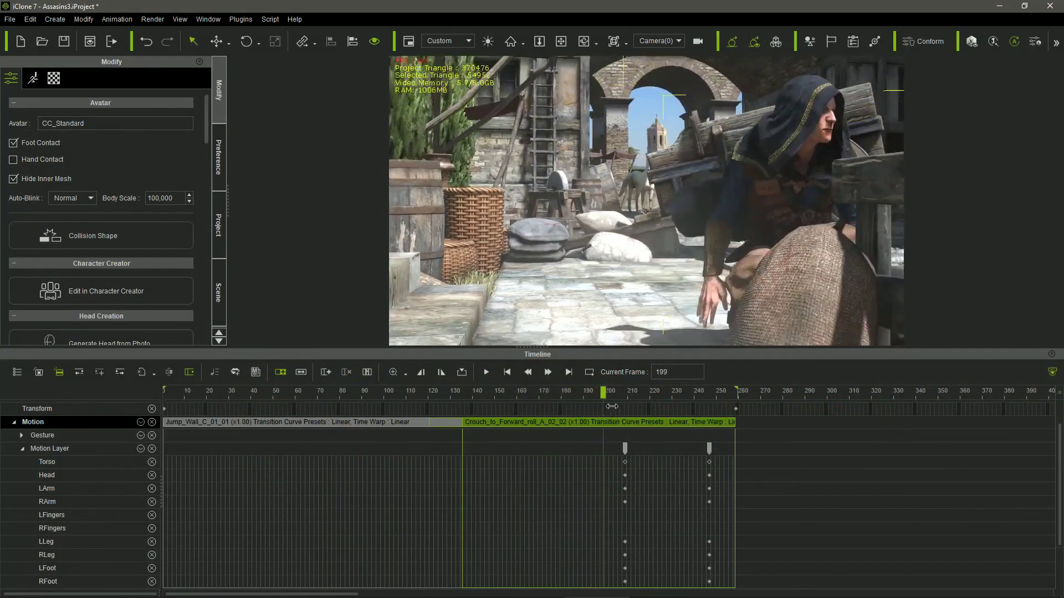
Scrub back to the earlier pose in the wall-jump to forward-roll blend.
{"action": "left_click_drag", "start_coordinate": [625, 408], "coordinate": [562, 390]}
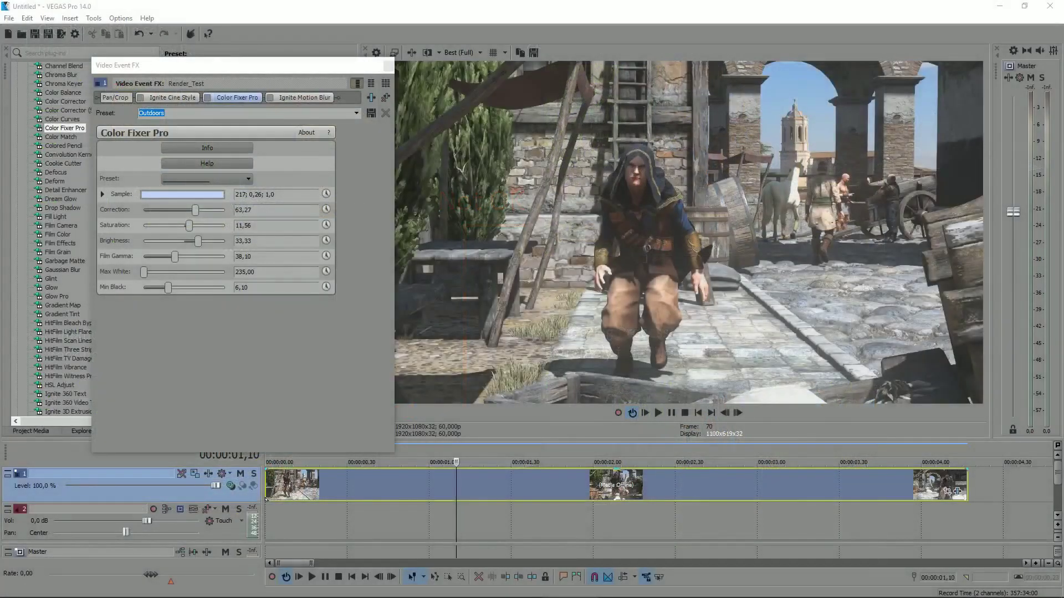
Enable Ignite Cine Style, Color Fixer Pro and Ignite Motion Blur on Render_Test.
{"action": "left_click", "coordinate": [140, 99]}
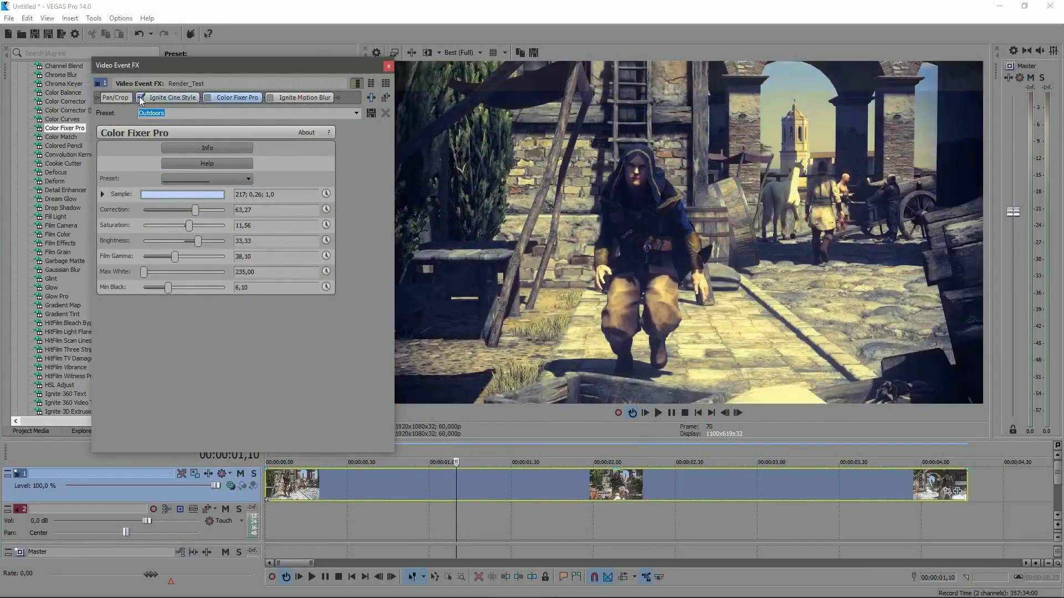
{"action": "left_click", "coordinate": [208, 98]}
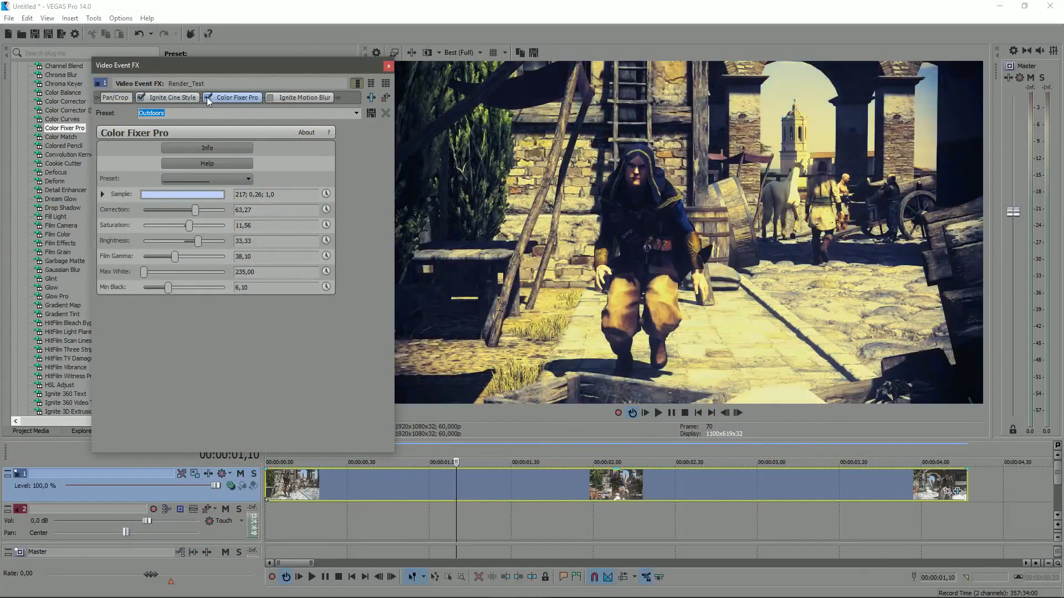
{"action": "left_click", "coordinate": [270, 98]}
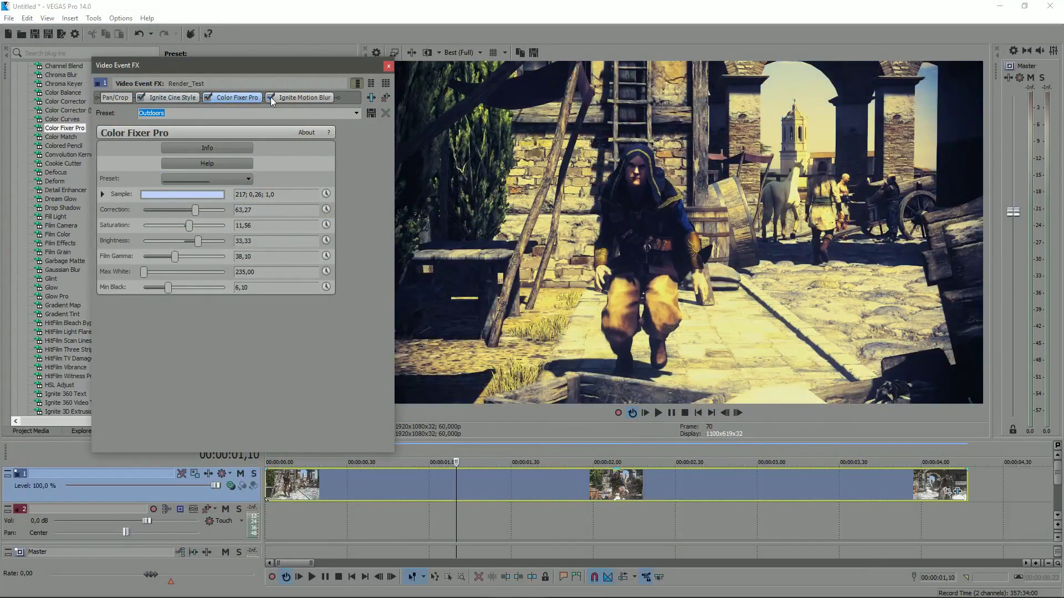